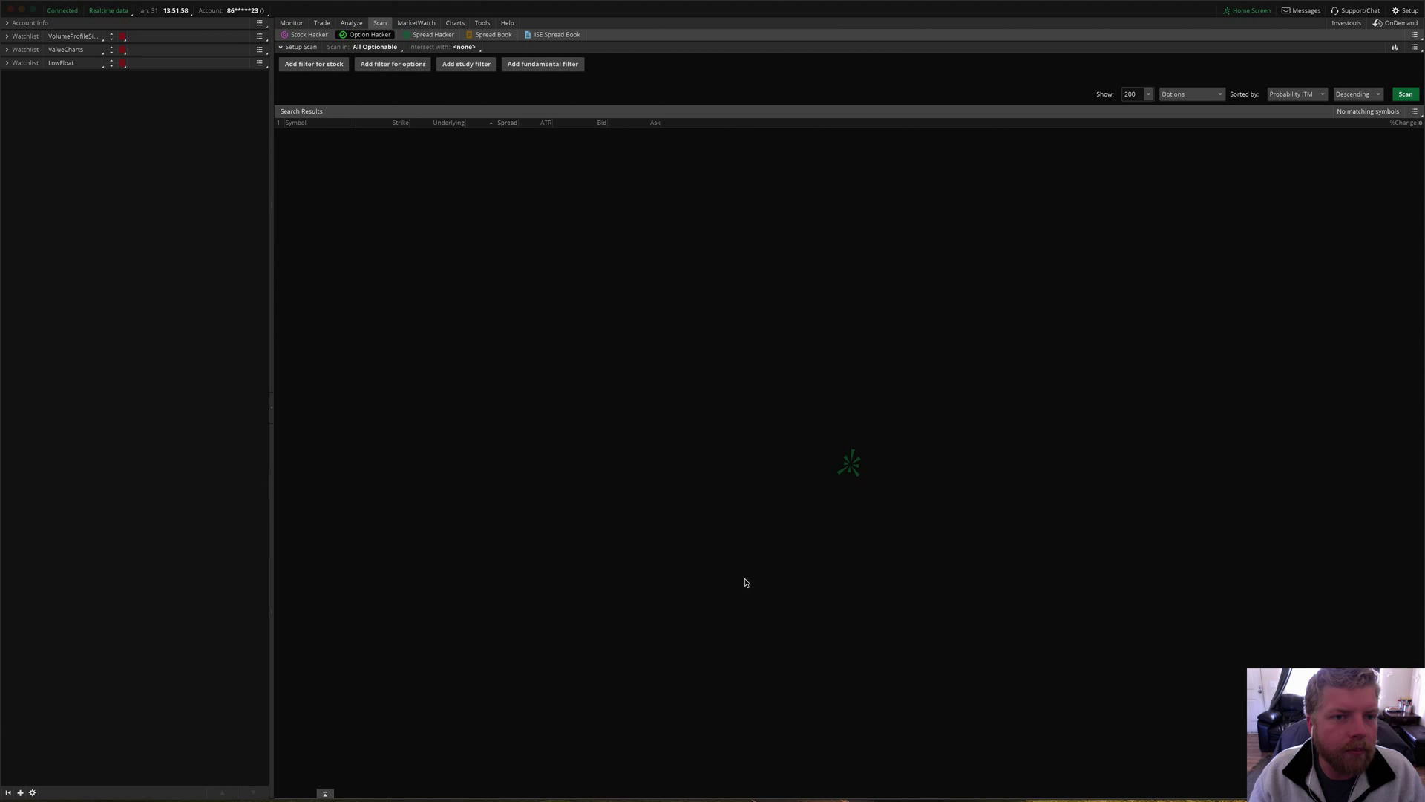
left_click(380, 23)
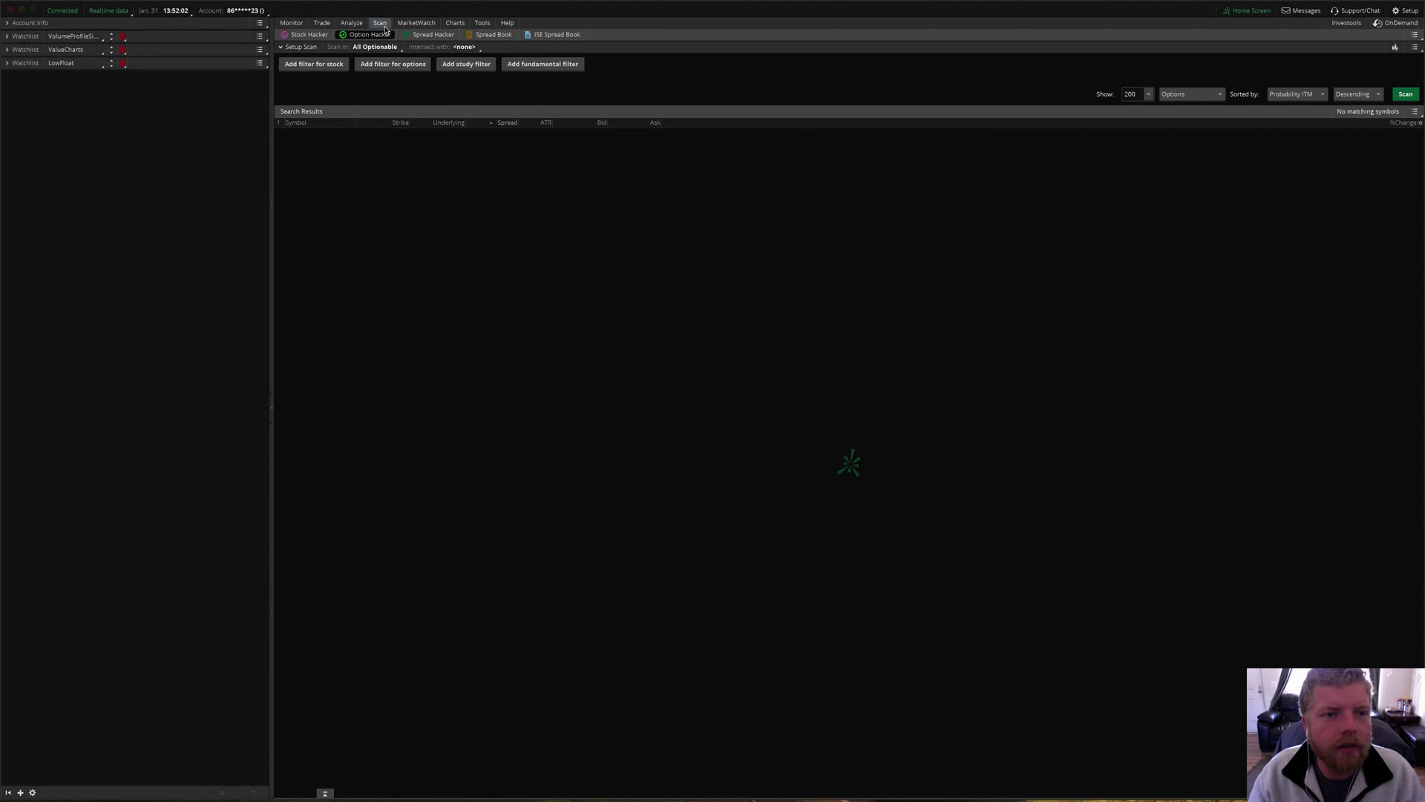
left_click(365, 35)
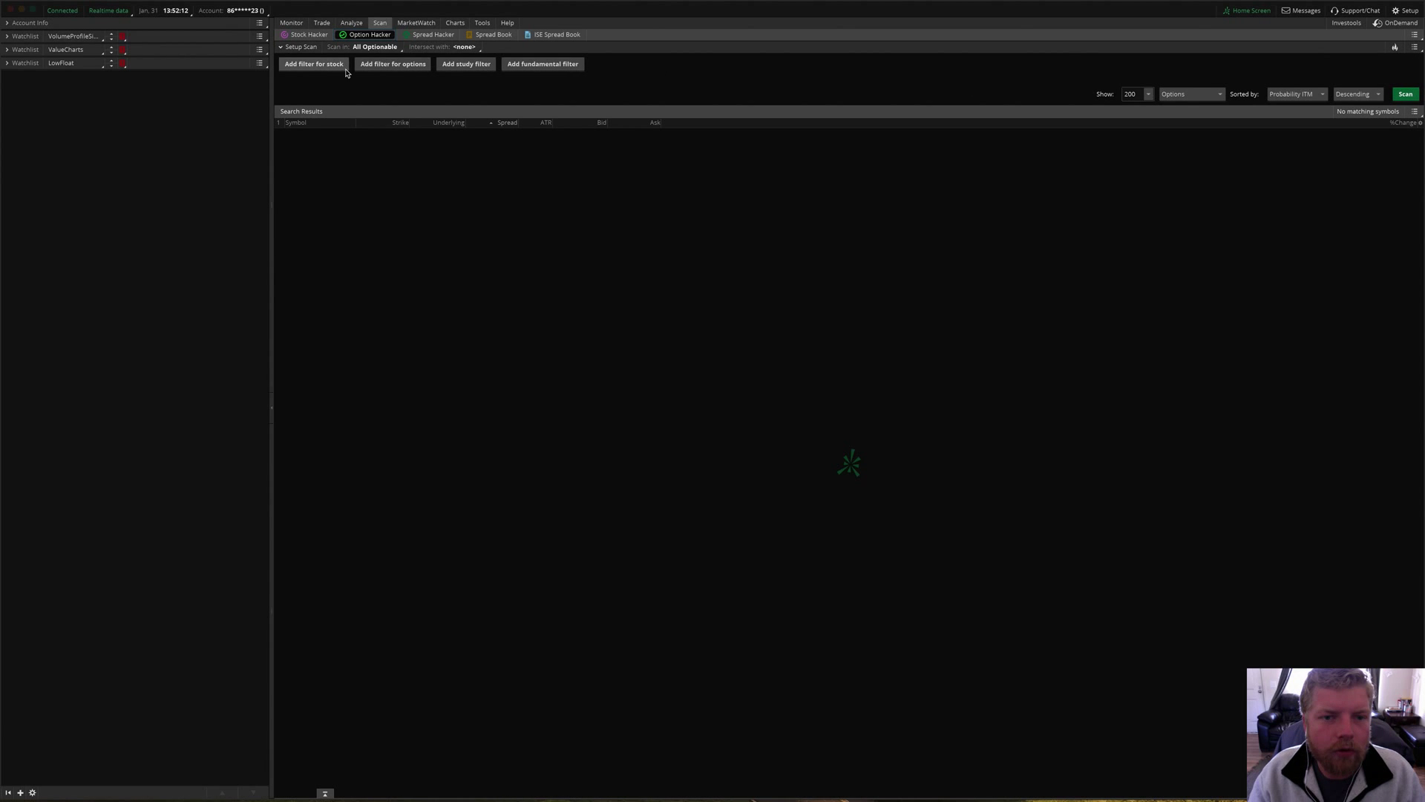
left_click(379, 48)
mouse_move(357, 65)
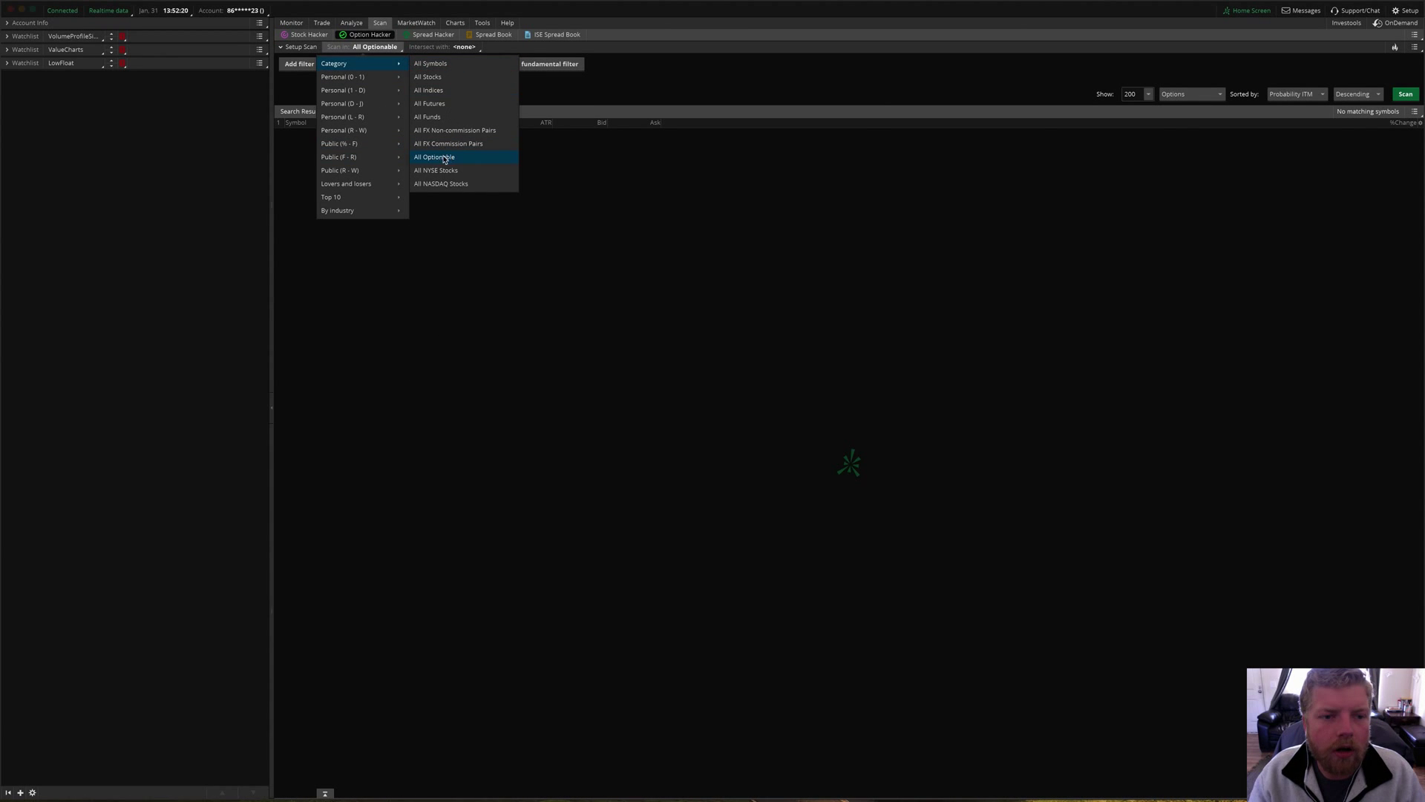
left_click(597, 153)
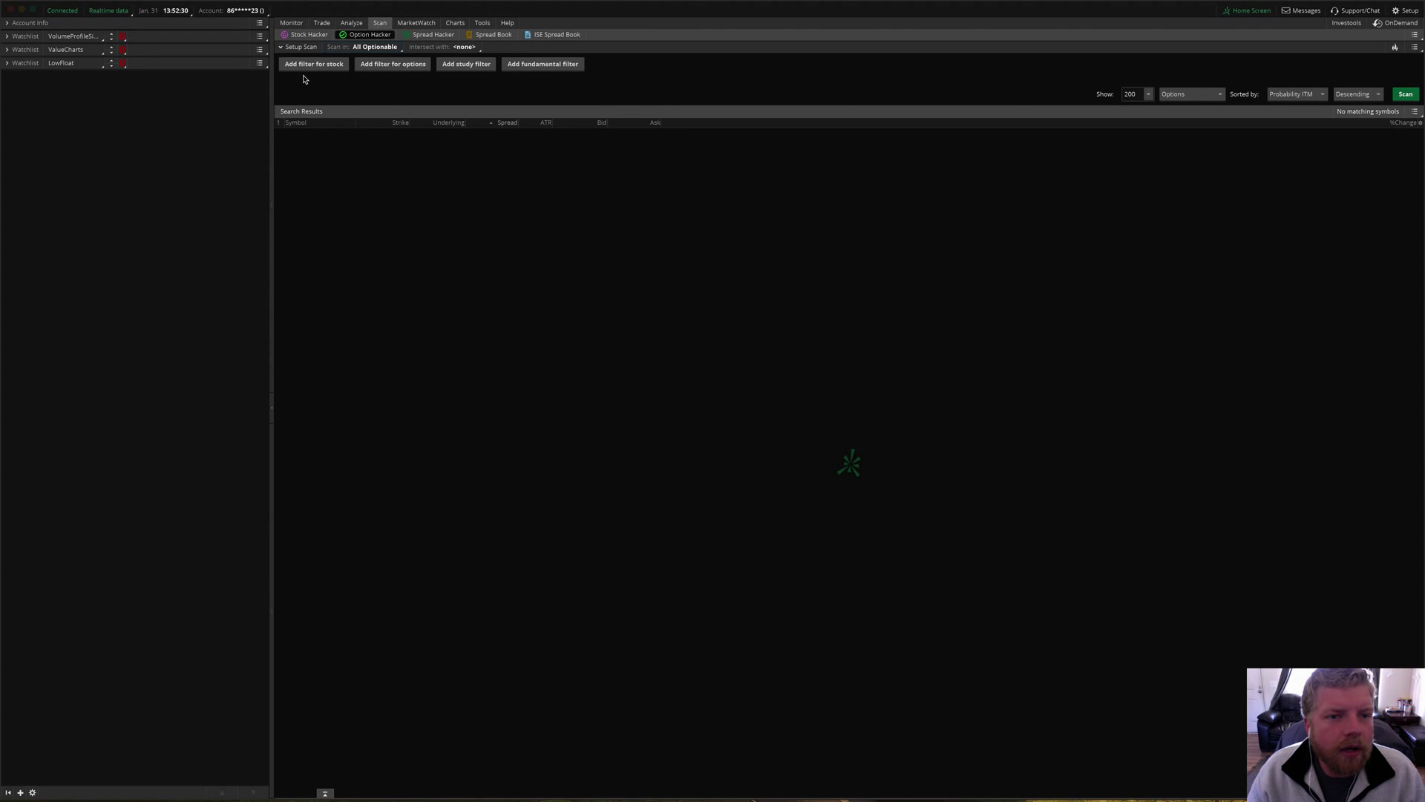
left_click(460, 49)
mouse_move(462, 80)
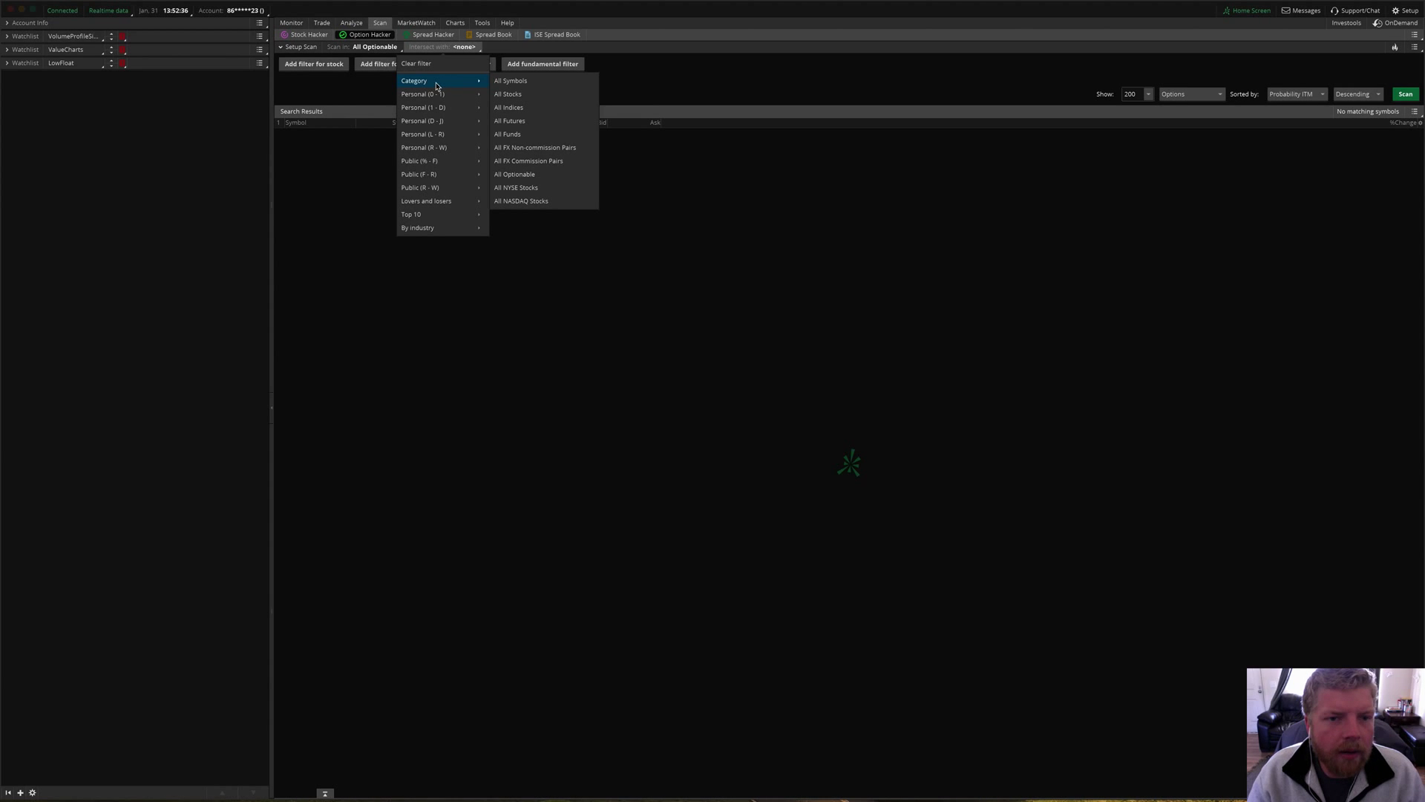
left_click(510, 190)
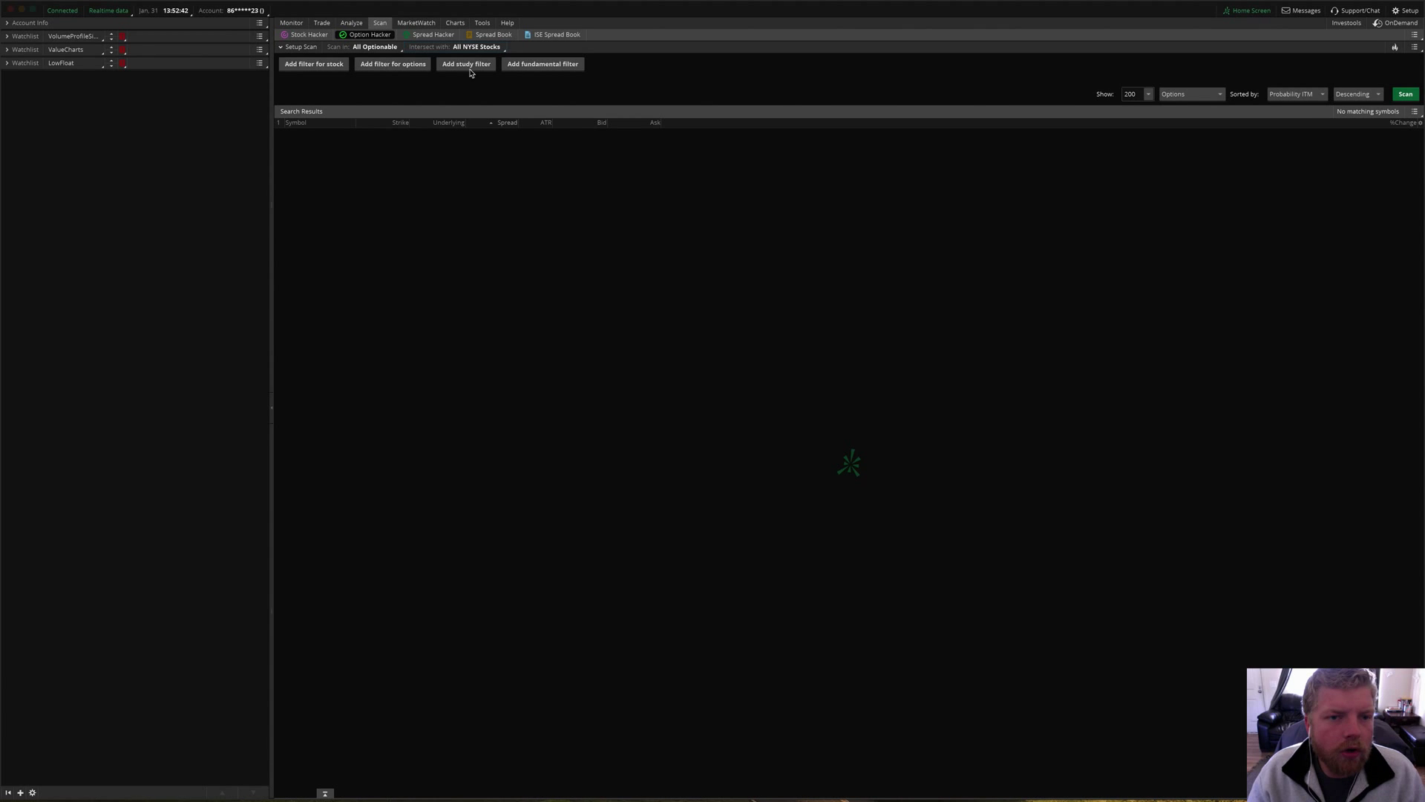
left_click(481, 48)
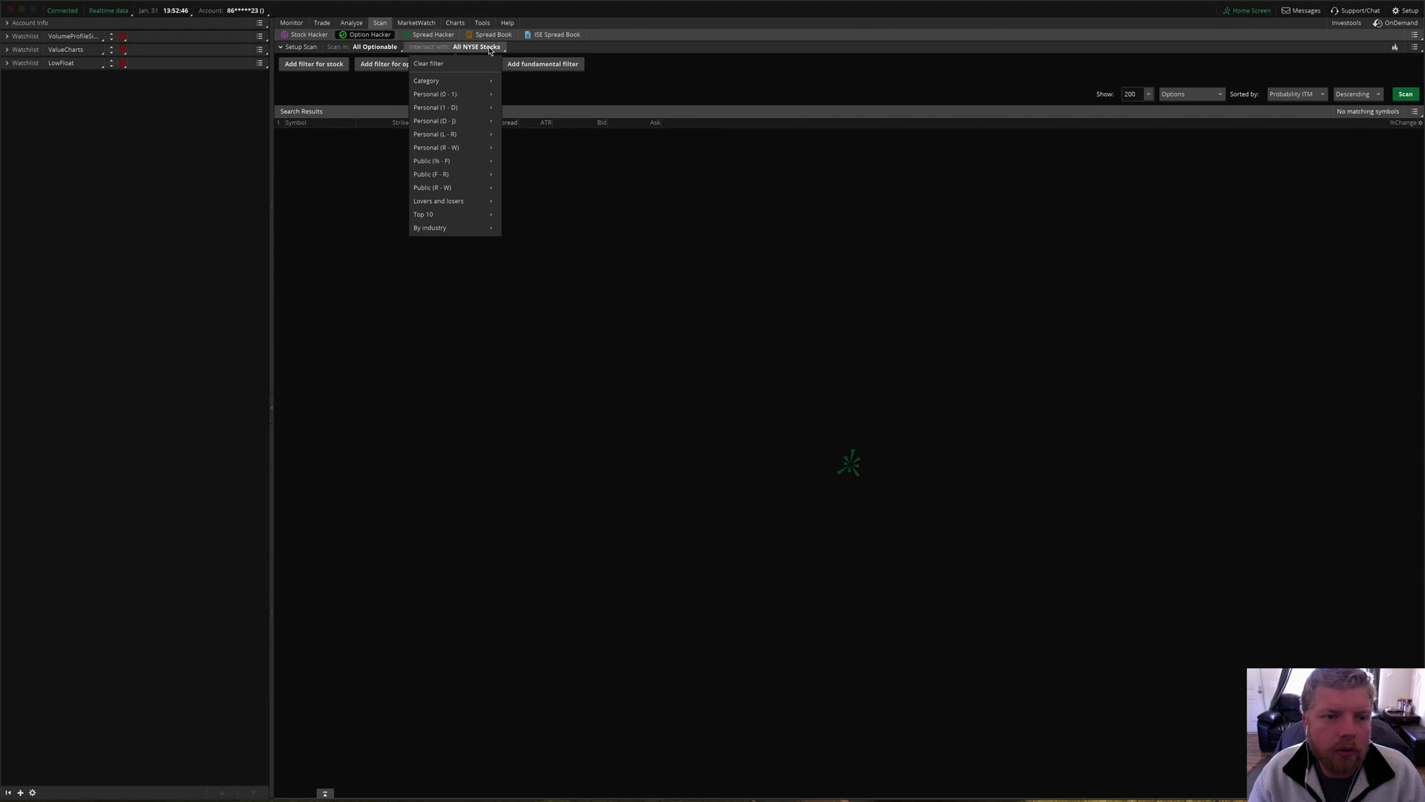
left_click(452, 66)
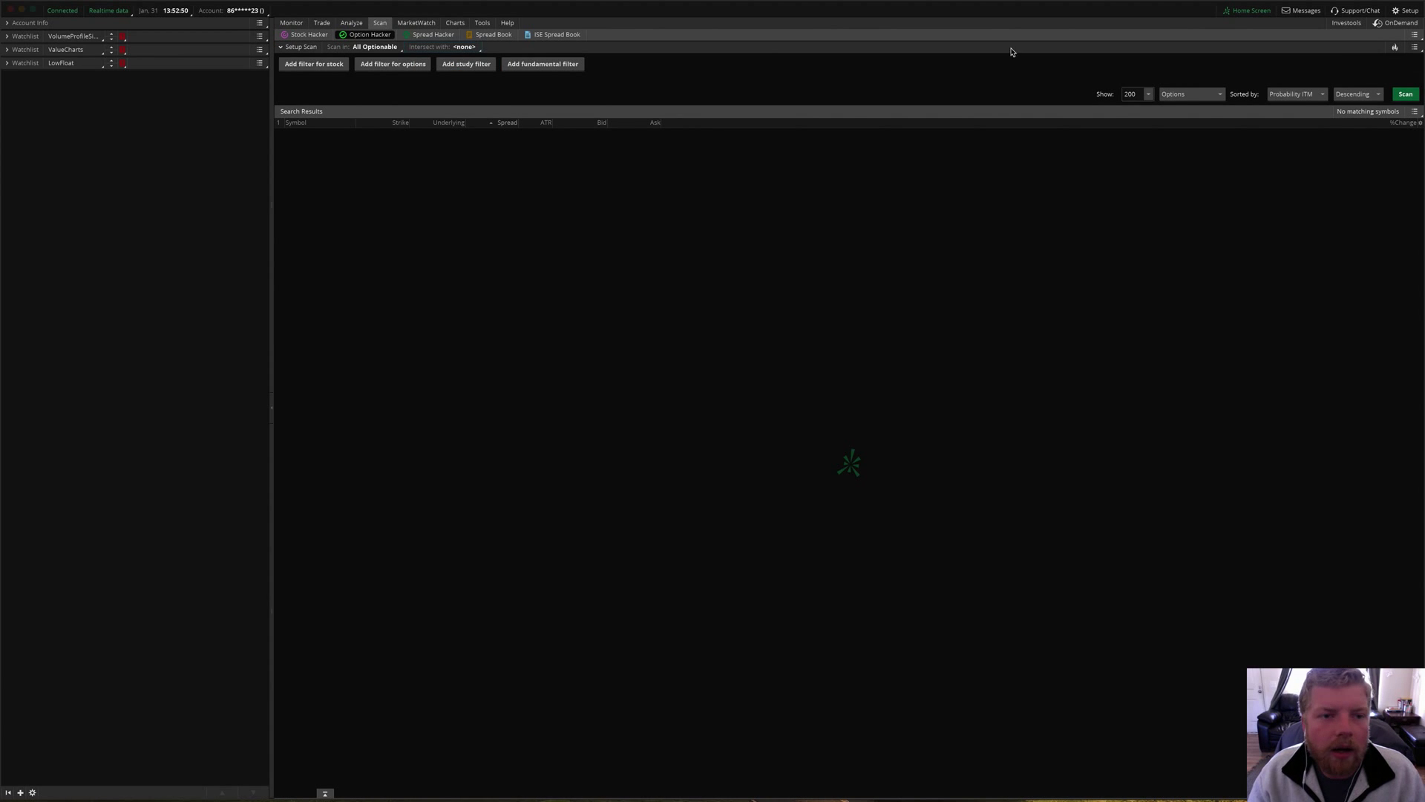
left_click(445, 48)
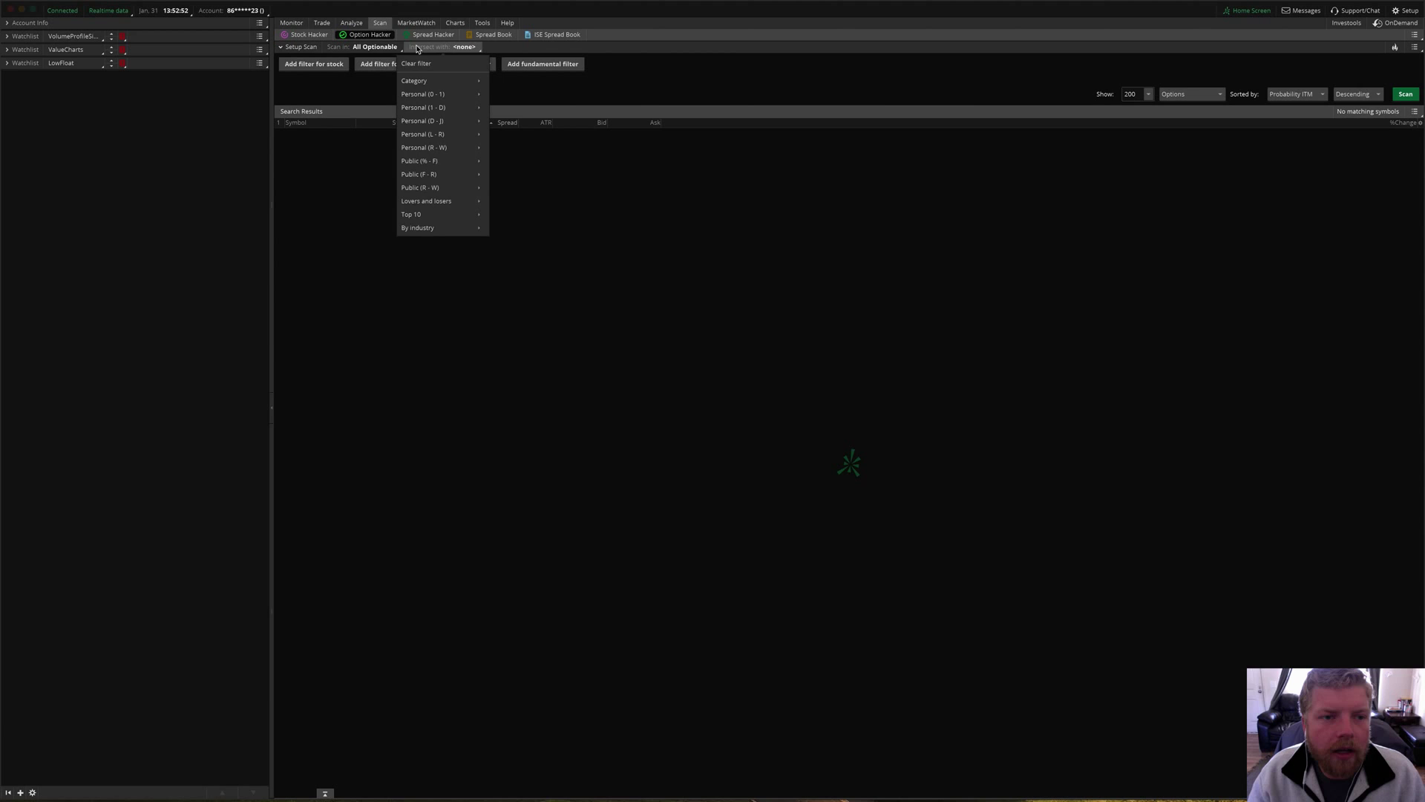
left_click(513, 54)
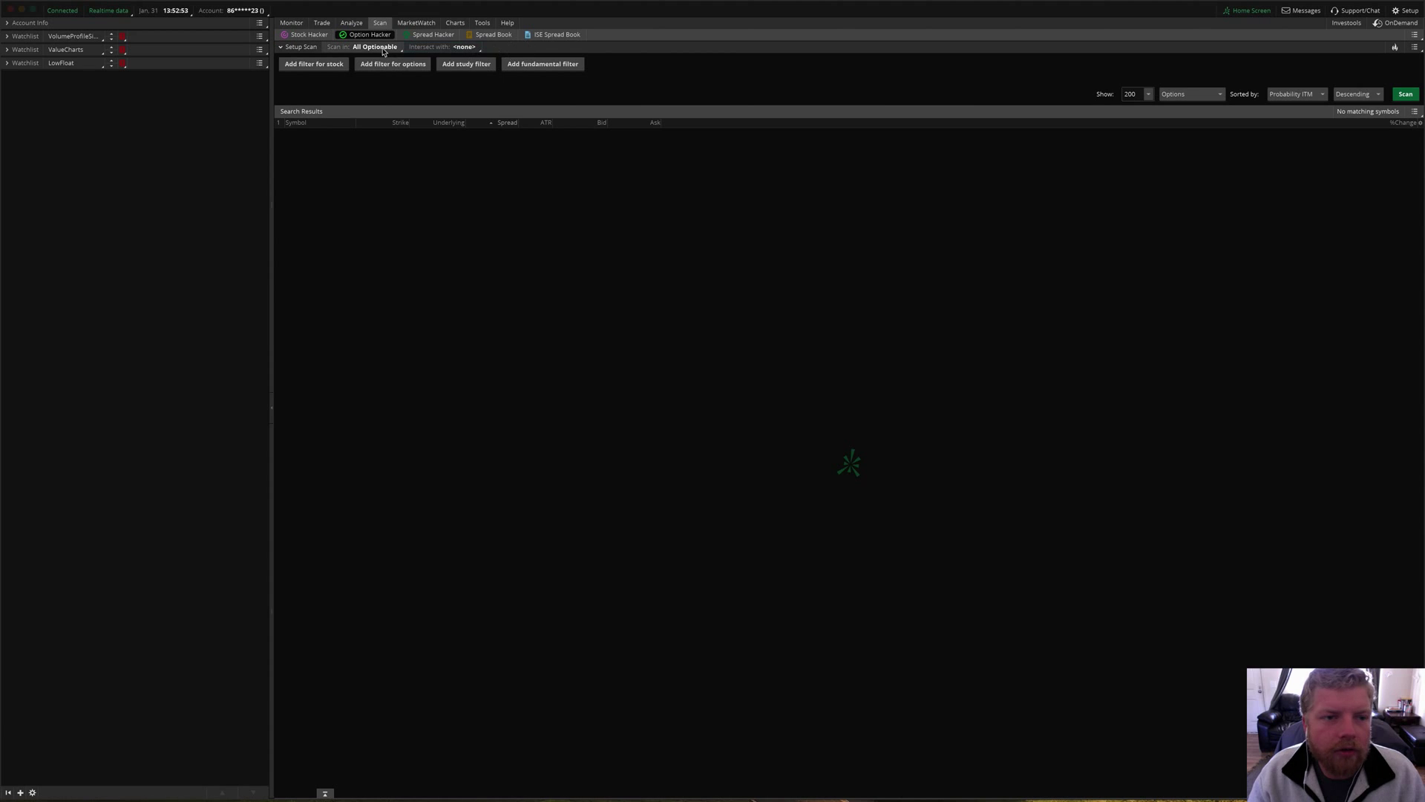
left_click(479, 48)
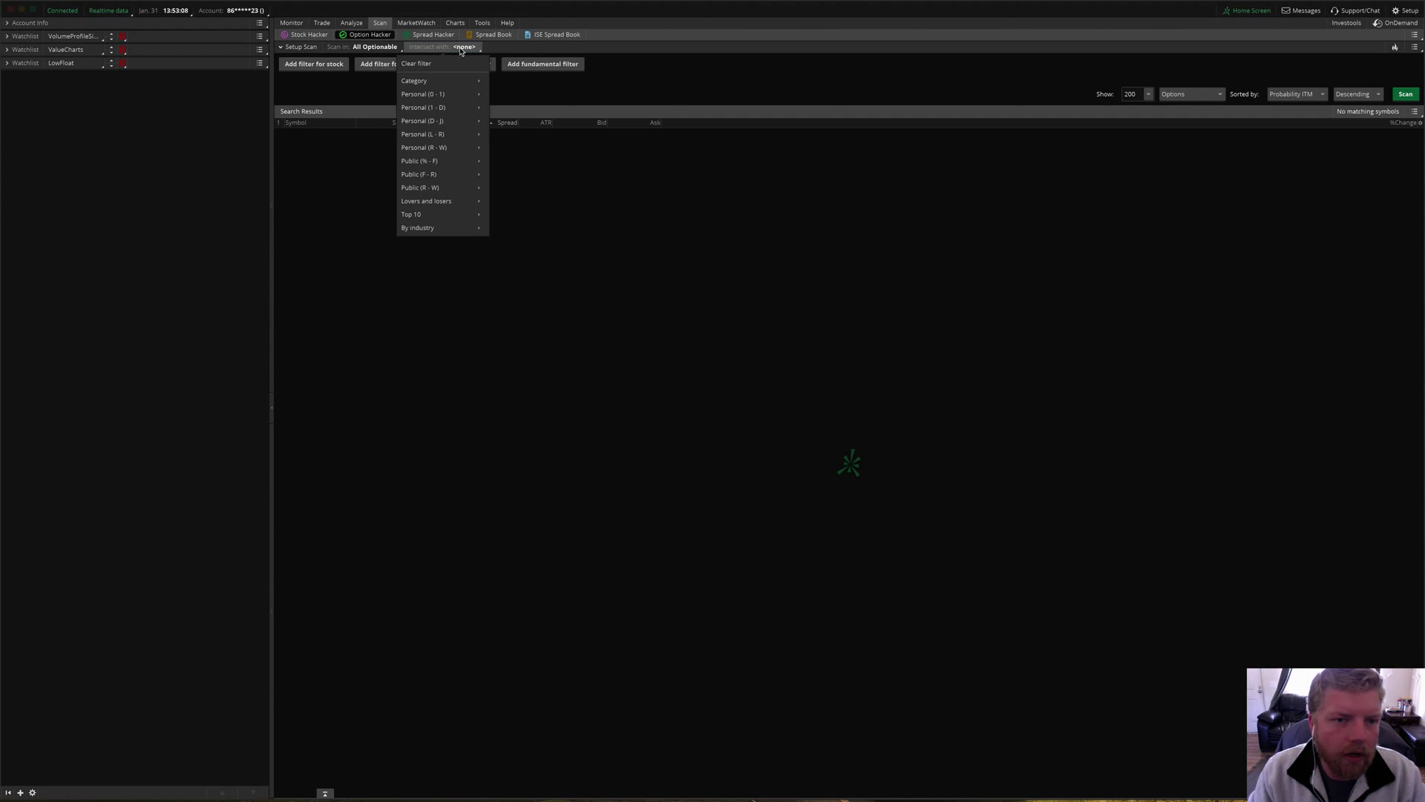
mouse_move(434, 134)
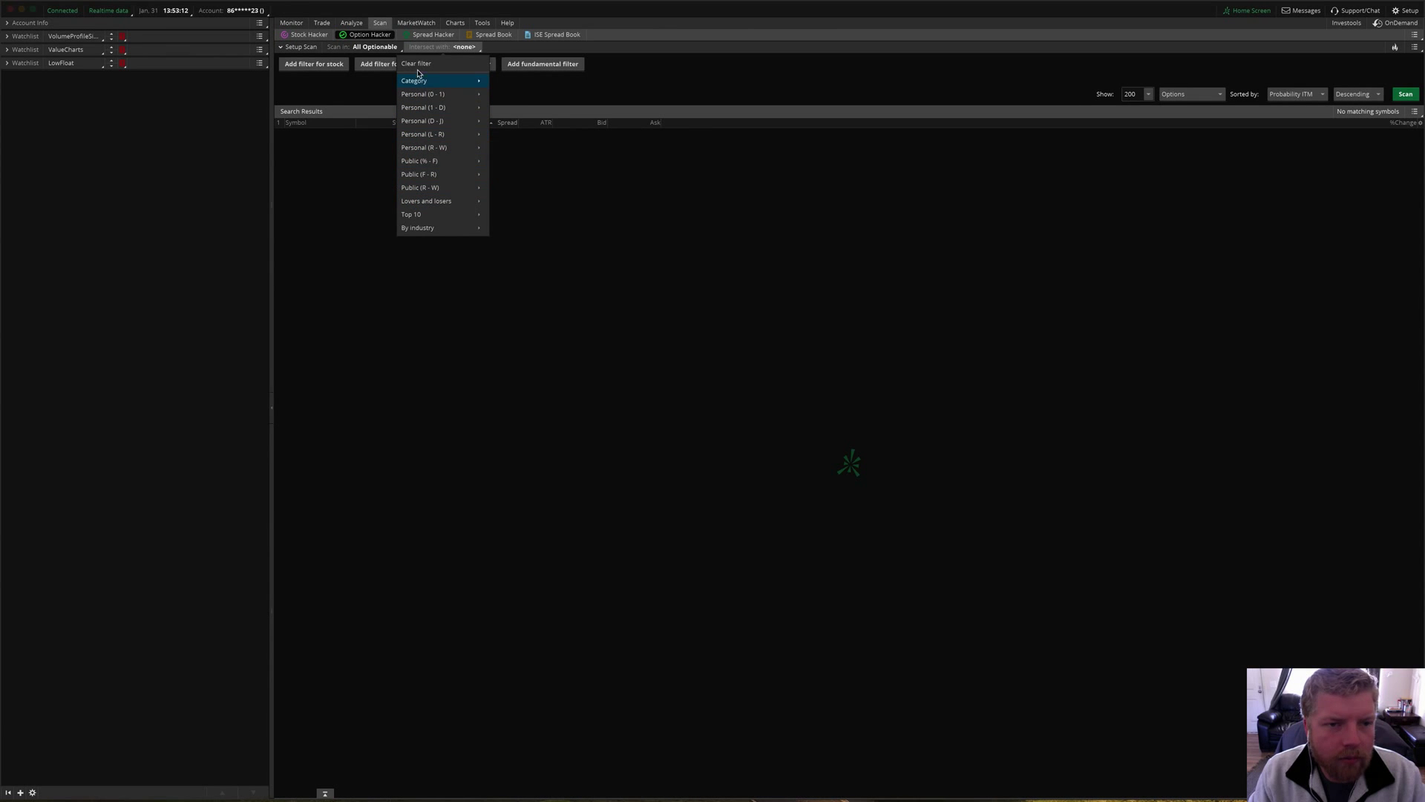
left_click(668, 309)
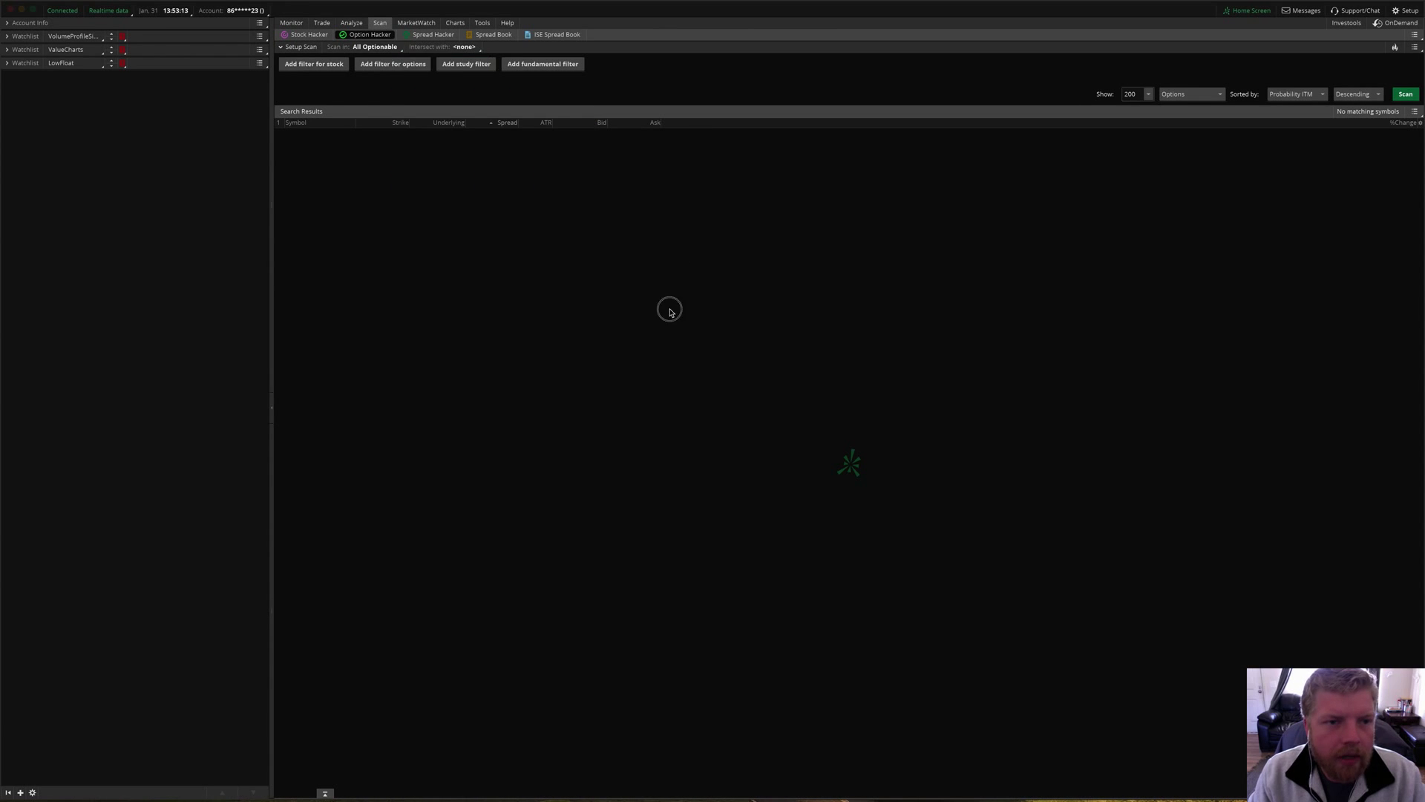
- Add a Last price stock filter ranging from 10 to 200
left_click(313, 68)
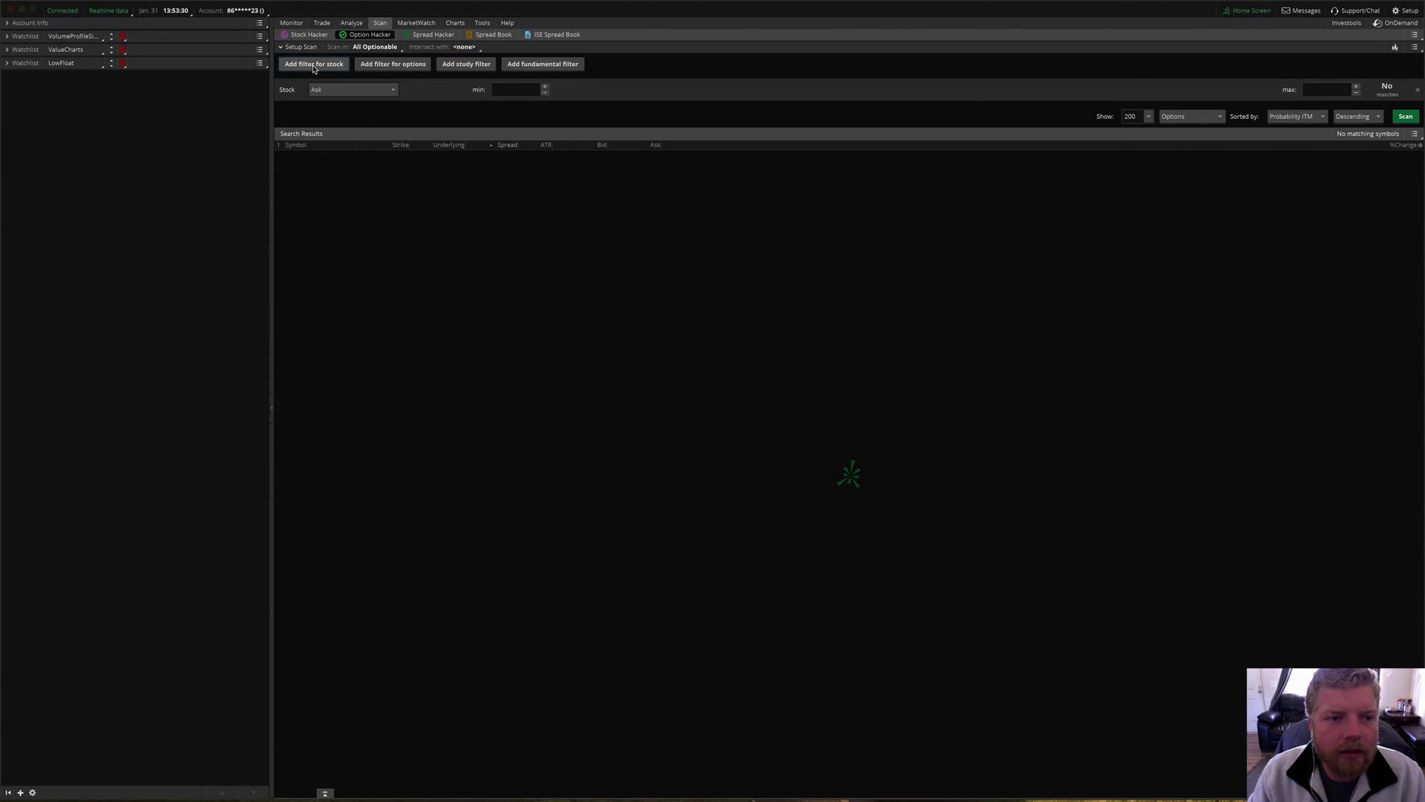
left_click(350, 89)
scroll(338, 141, "down", 3)
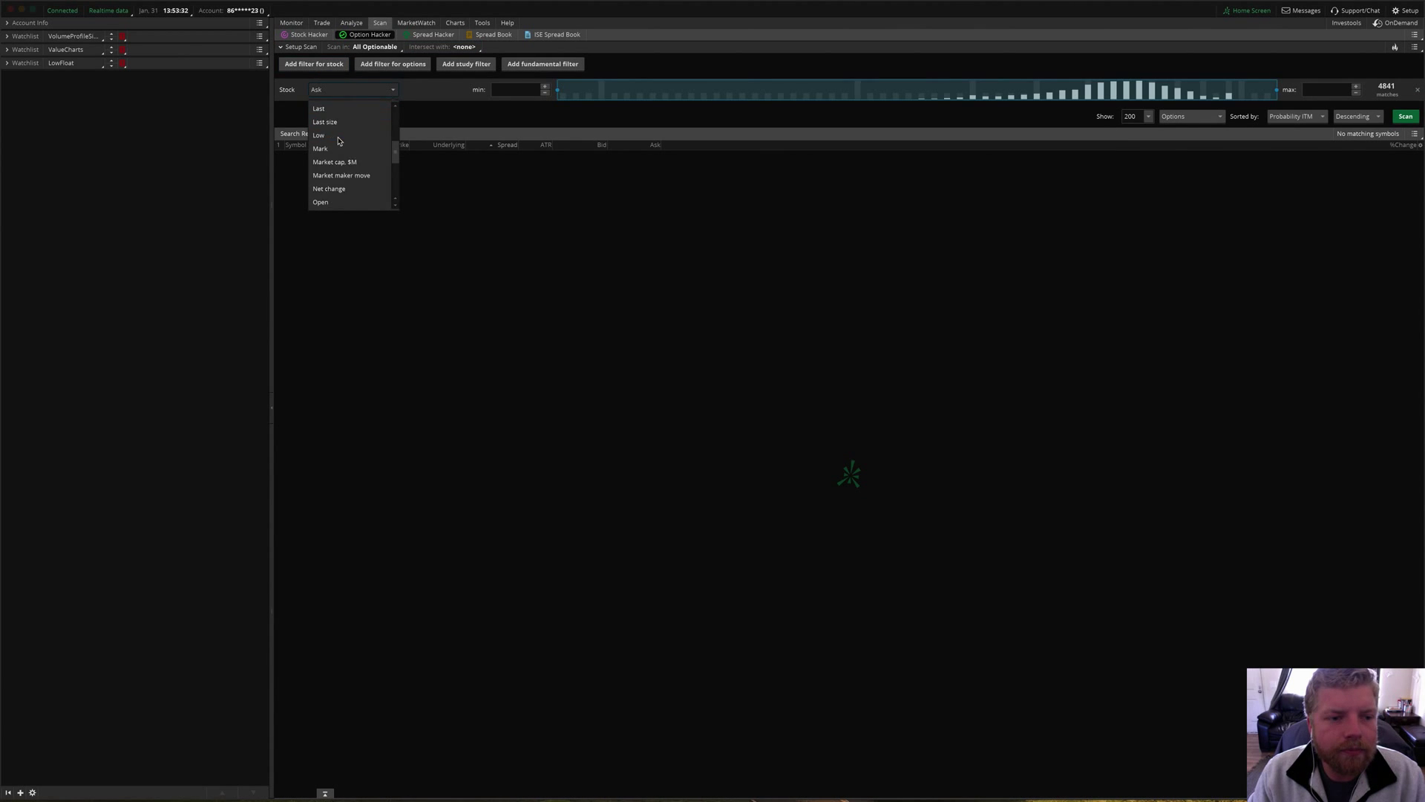
scroll(339, 141, "down", 1)
scroll(350, 157, "down", 2)
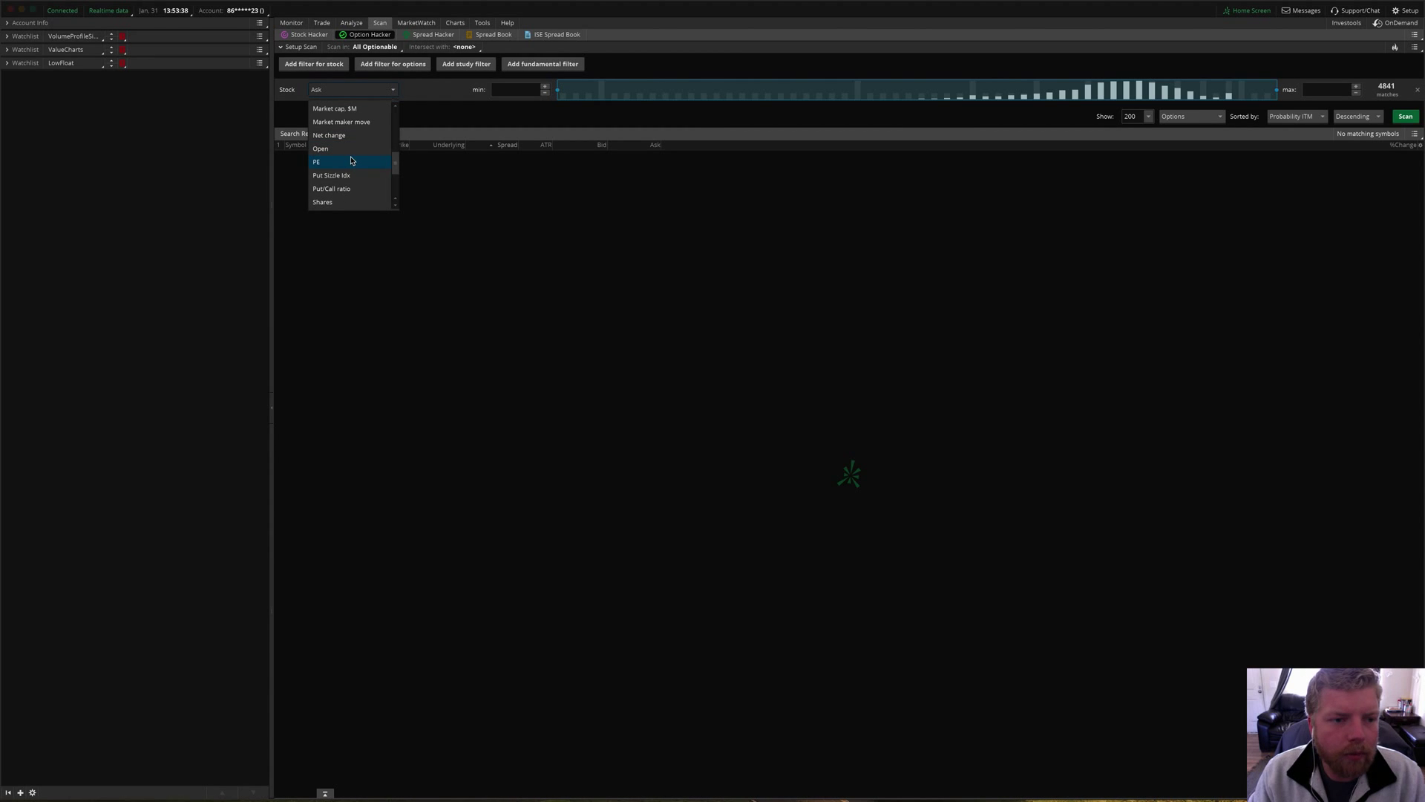
scroll(352, 161, "down", 4)
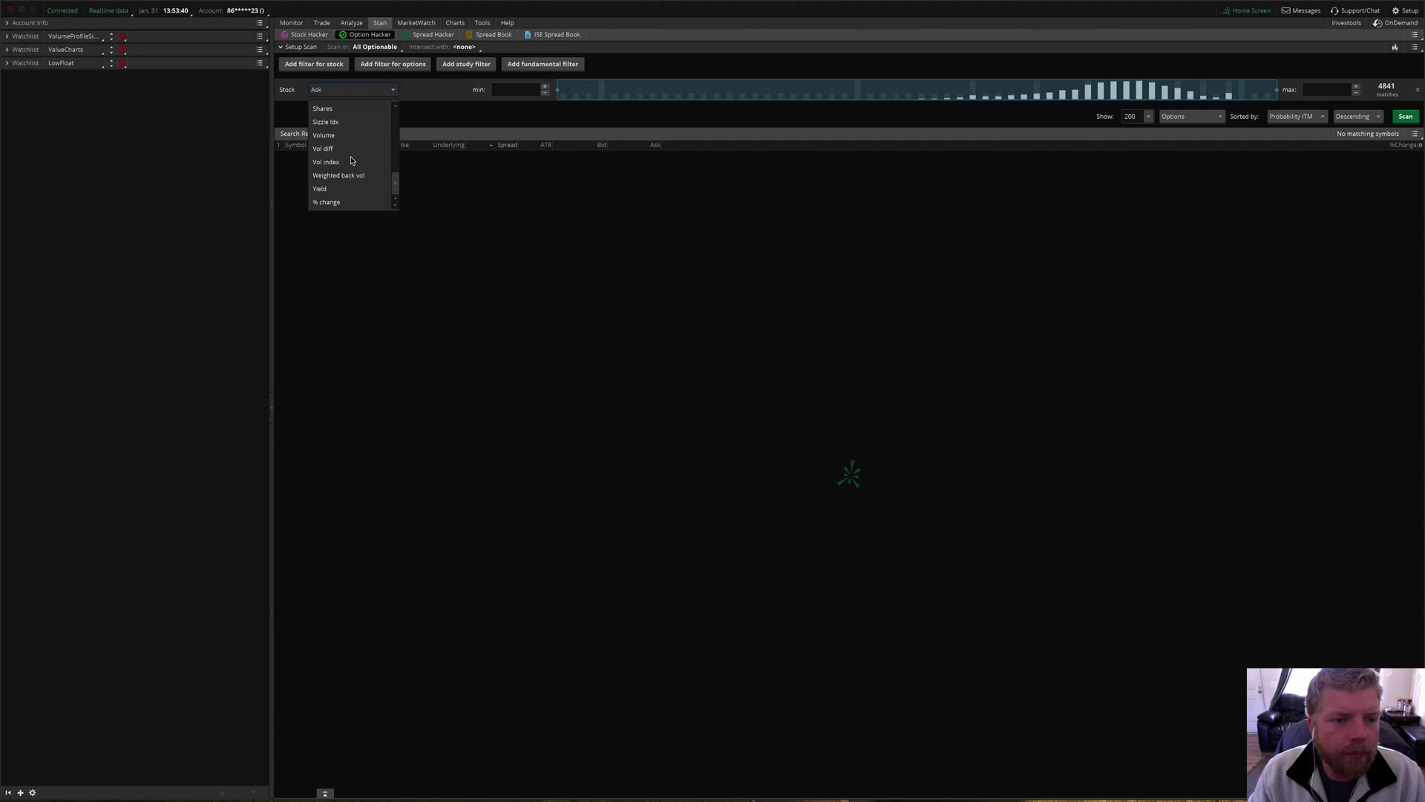
scroll(352, 161, "up", 7)
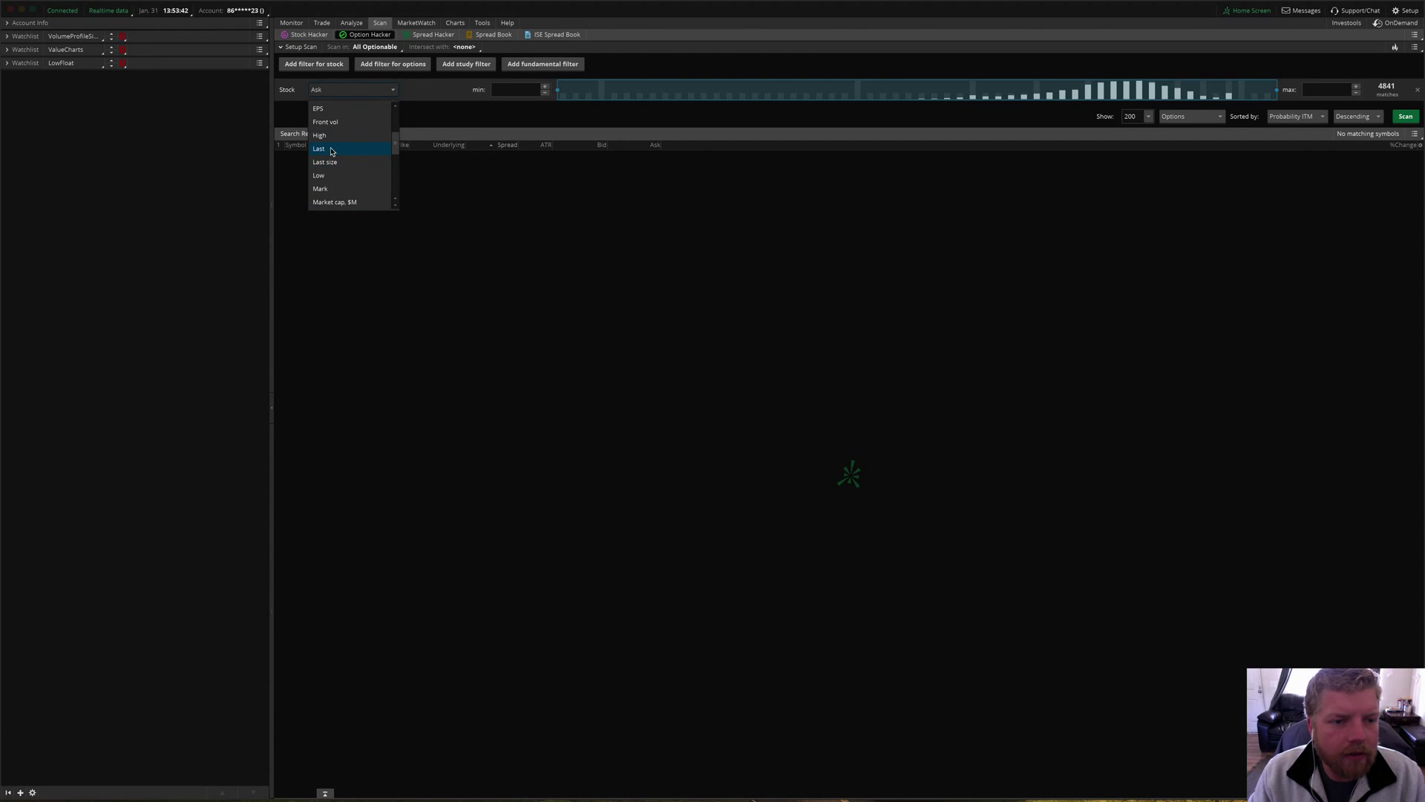
left_click(355, 150)
left_click(507, 91)
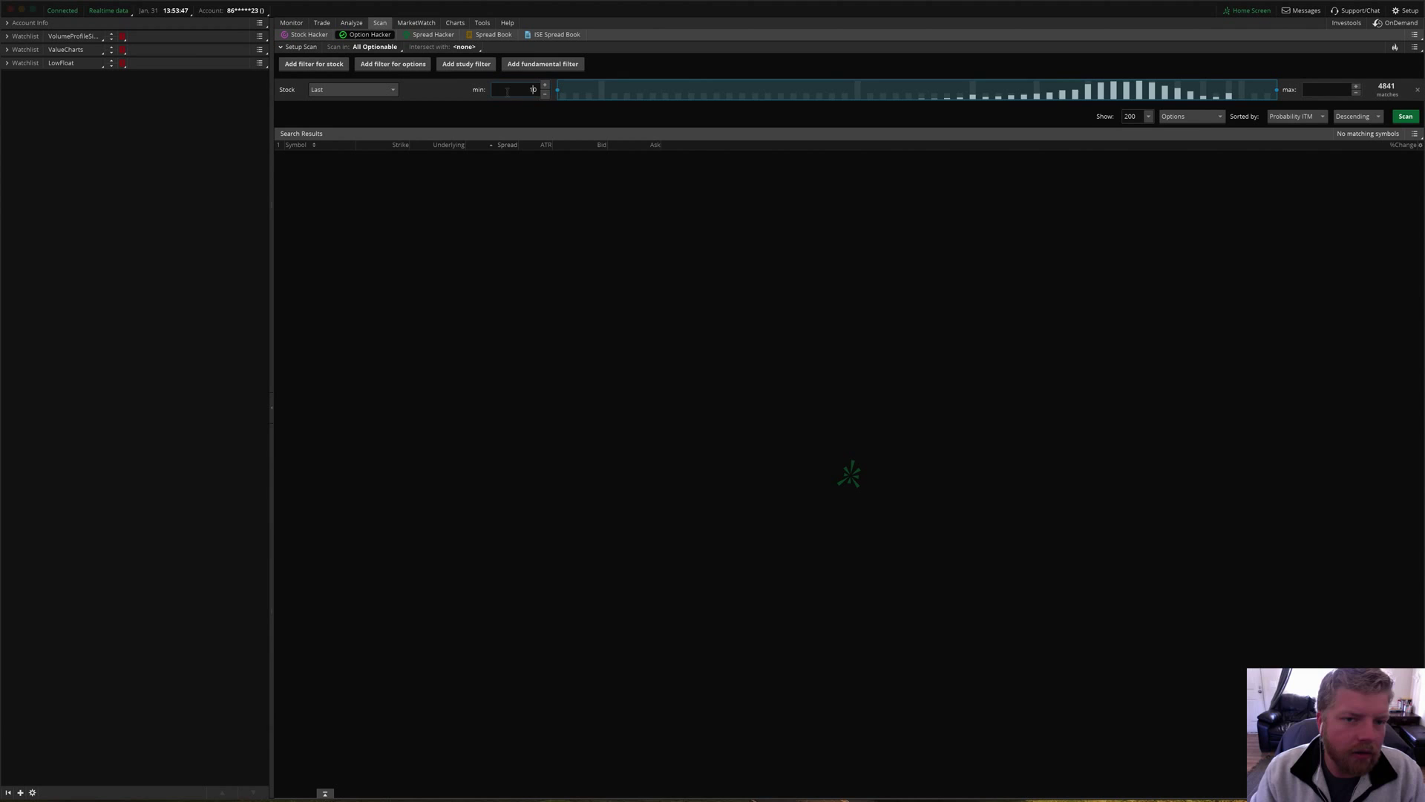
key("Return")
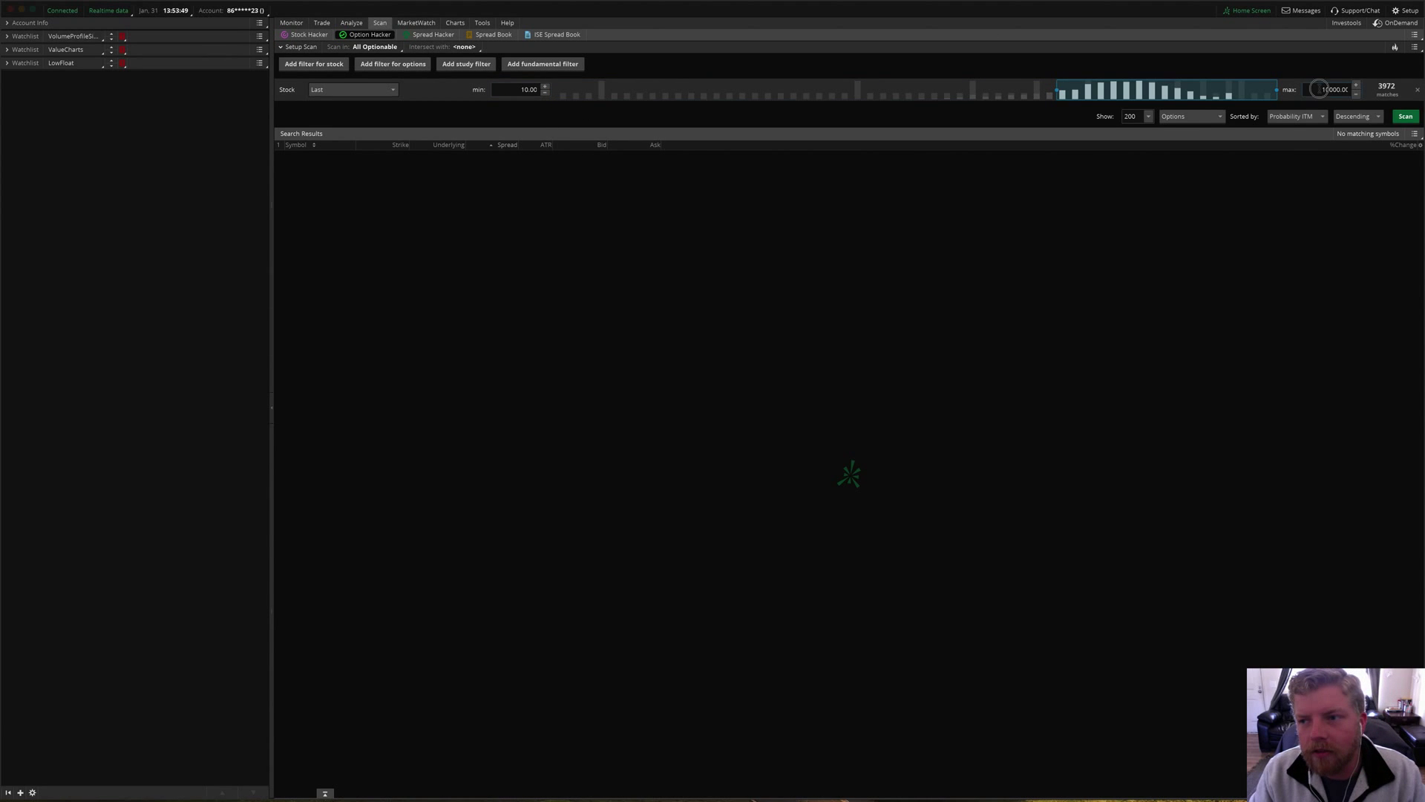
left_click(1319, 90)
type("200")
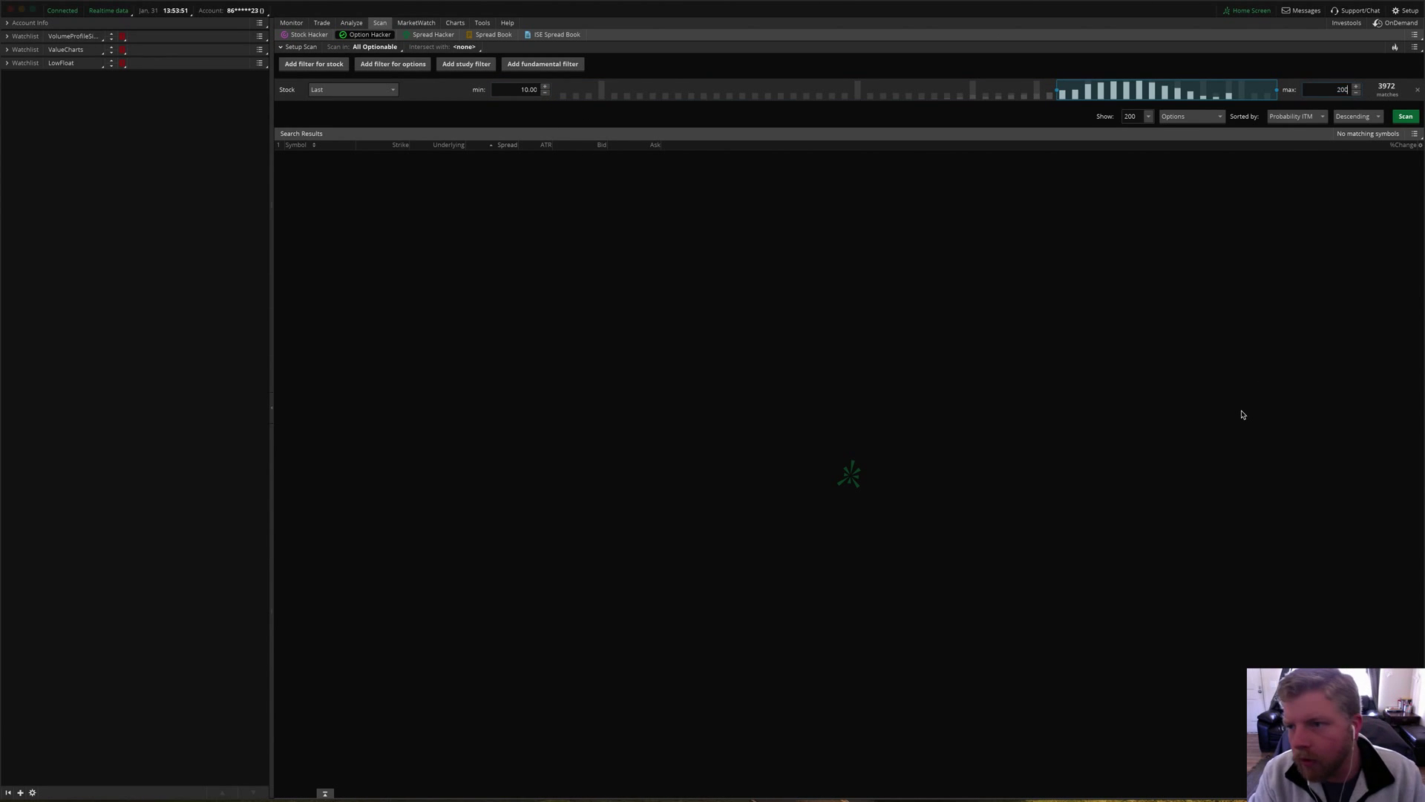
key("Return")
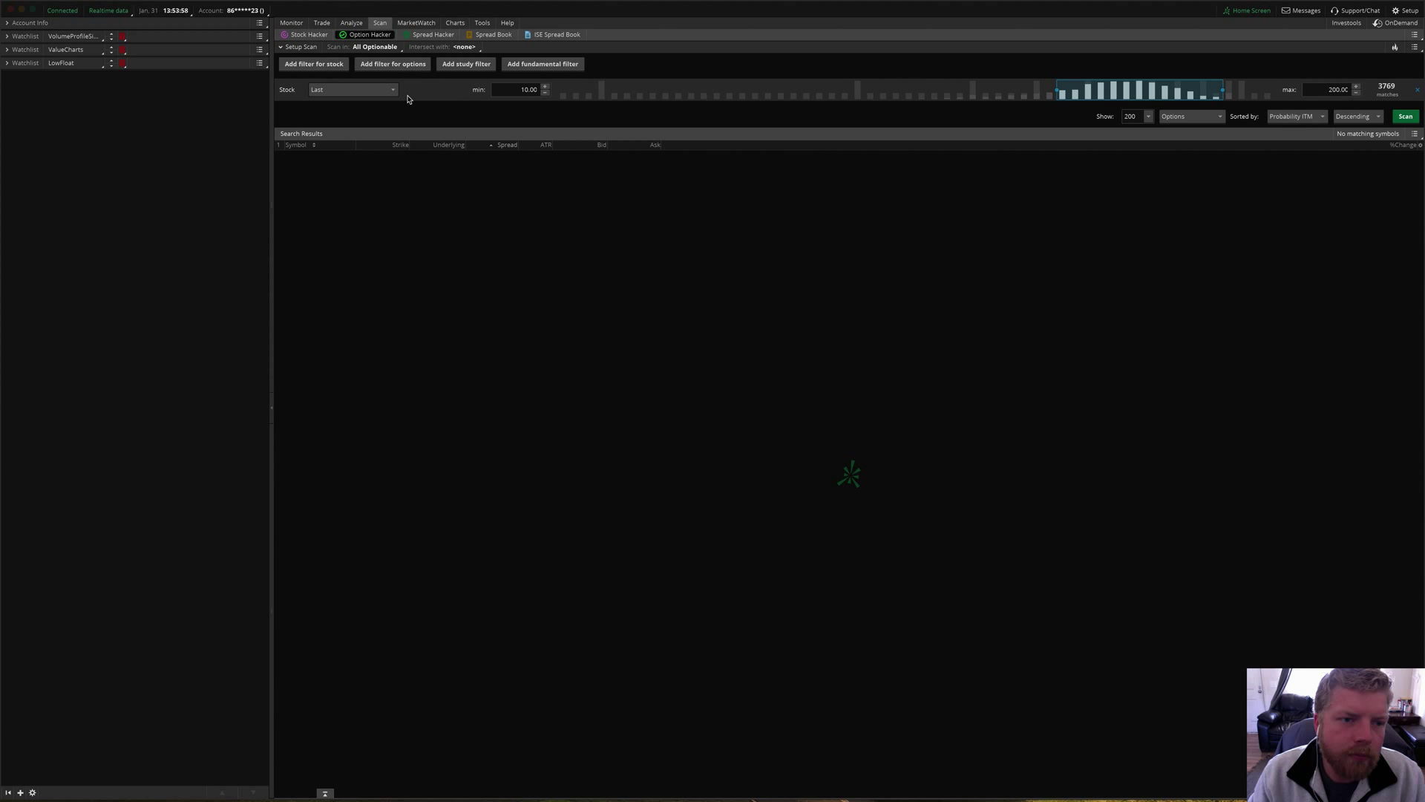
- Add a Volume stock filter with a 100,000 minimum, plus a default ADXCrossover study filter
left_click(327, 65)
left_click(355, 112)
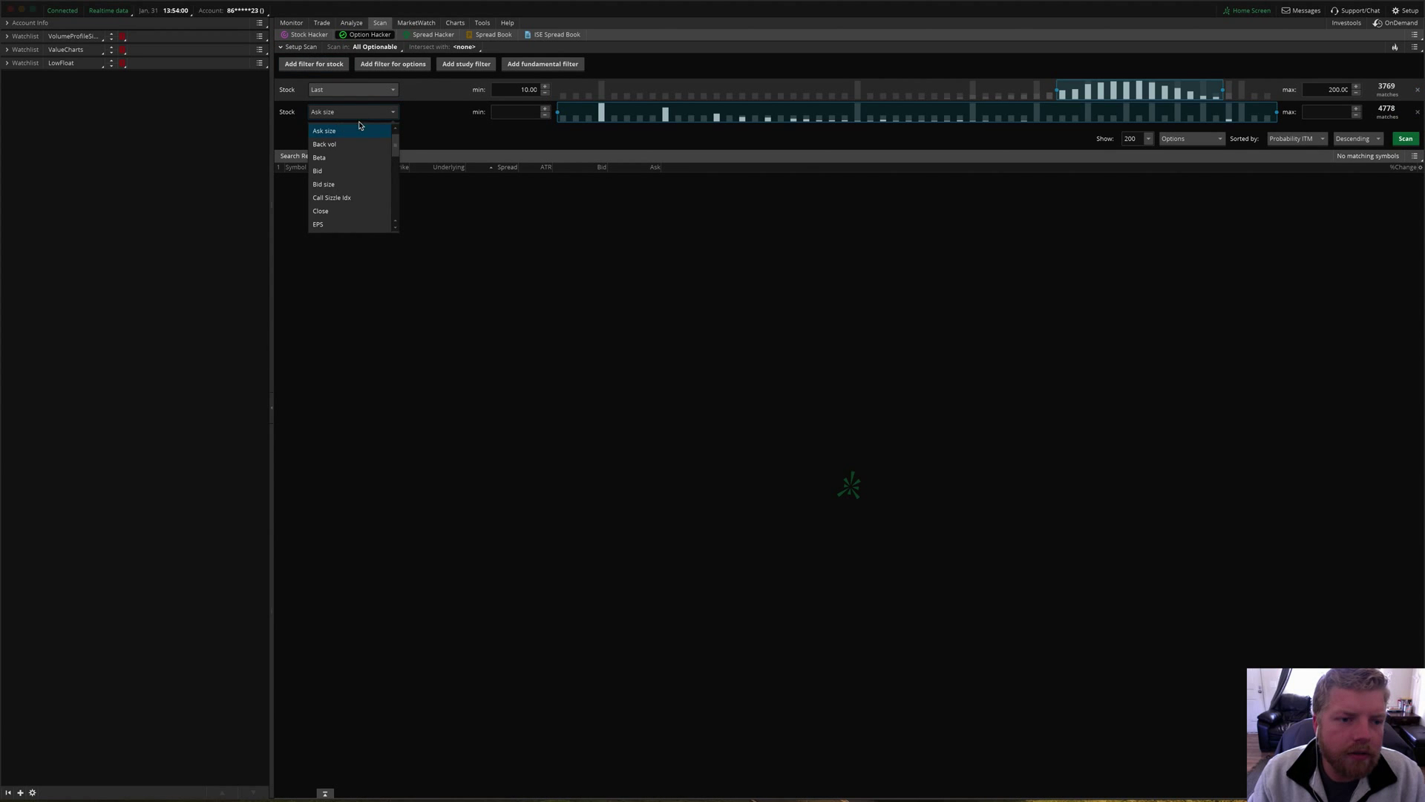
scroll(349, 178, "down", 10)
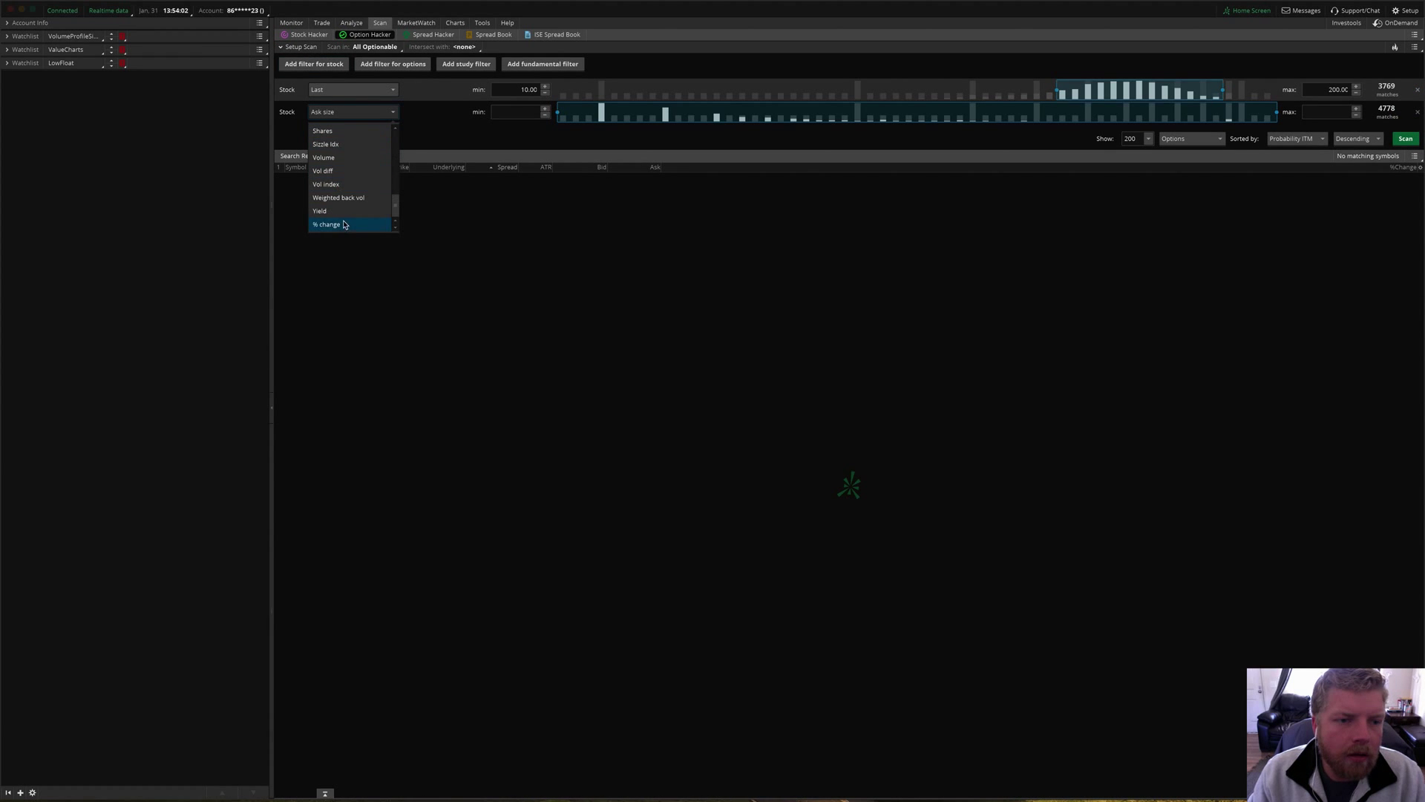
left_click(333, 178)
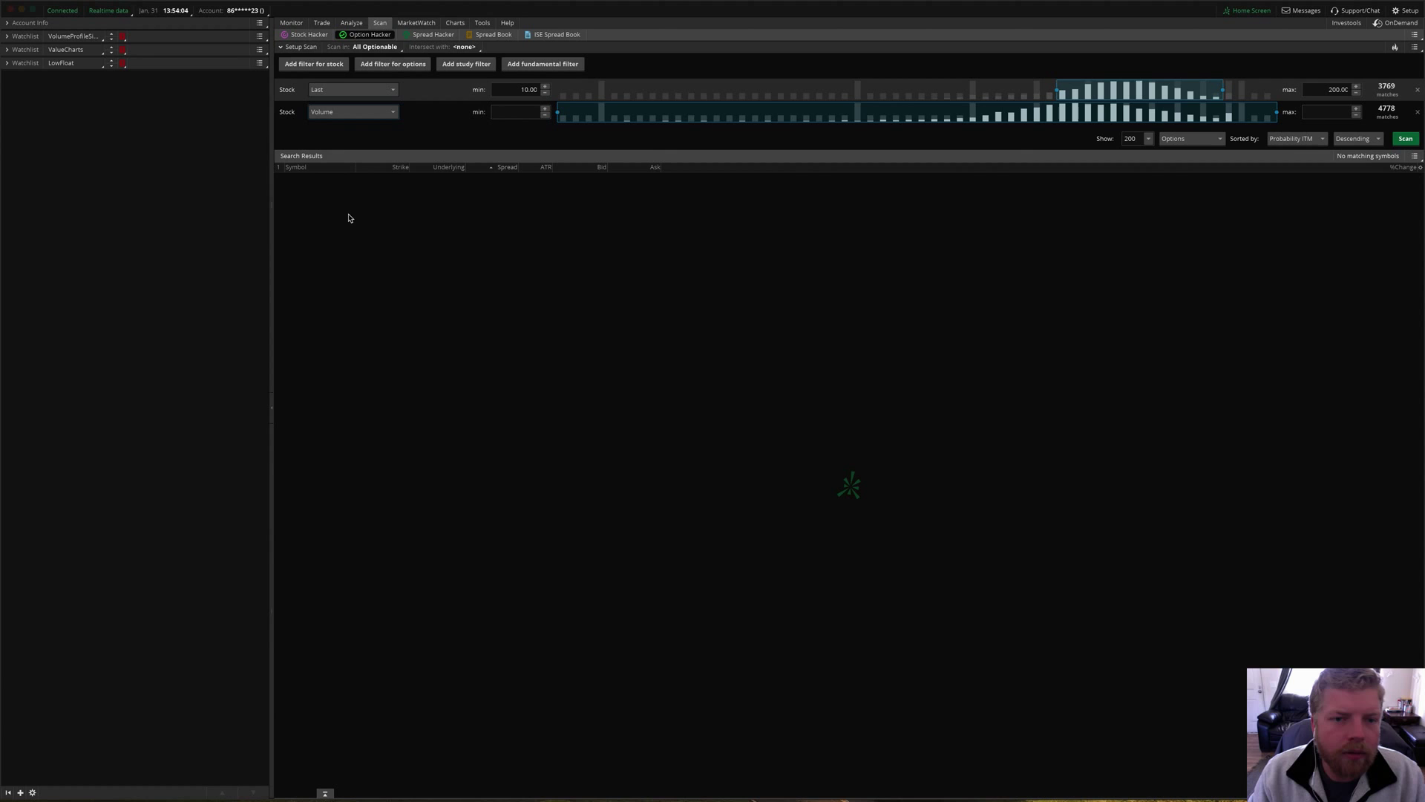
left_click(526, 111)
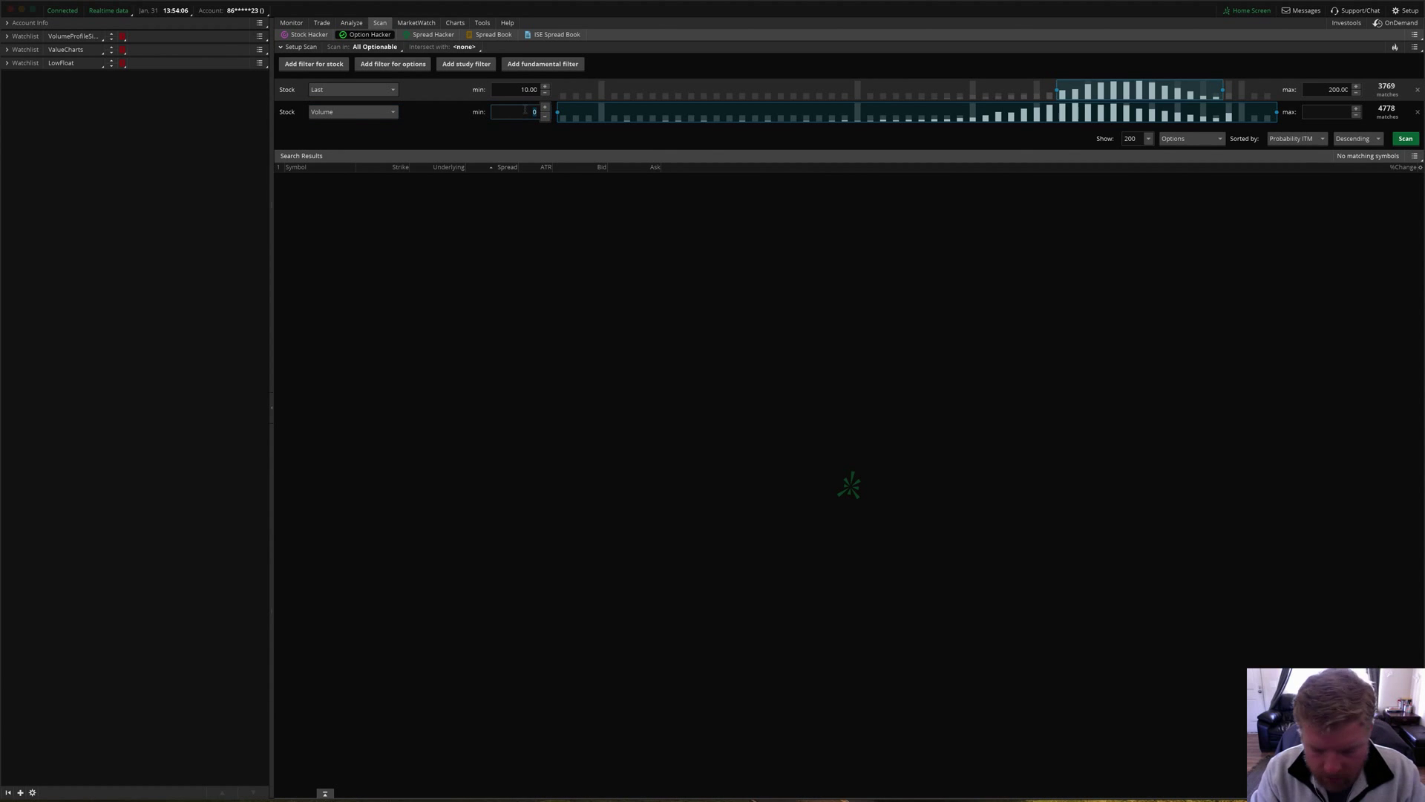
type("100000")
key("Tab")
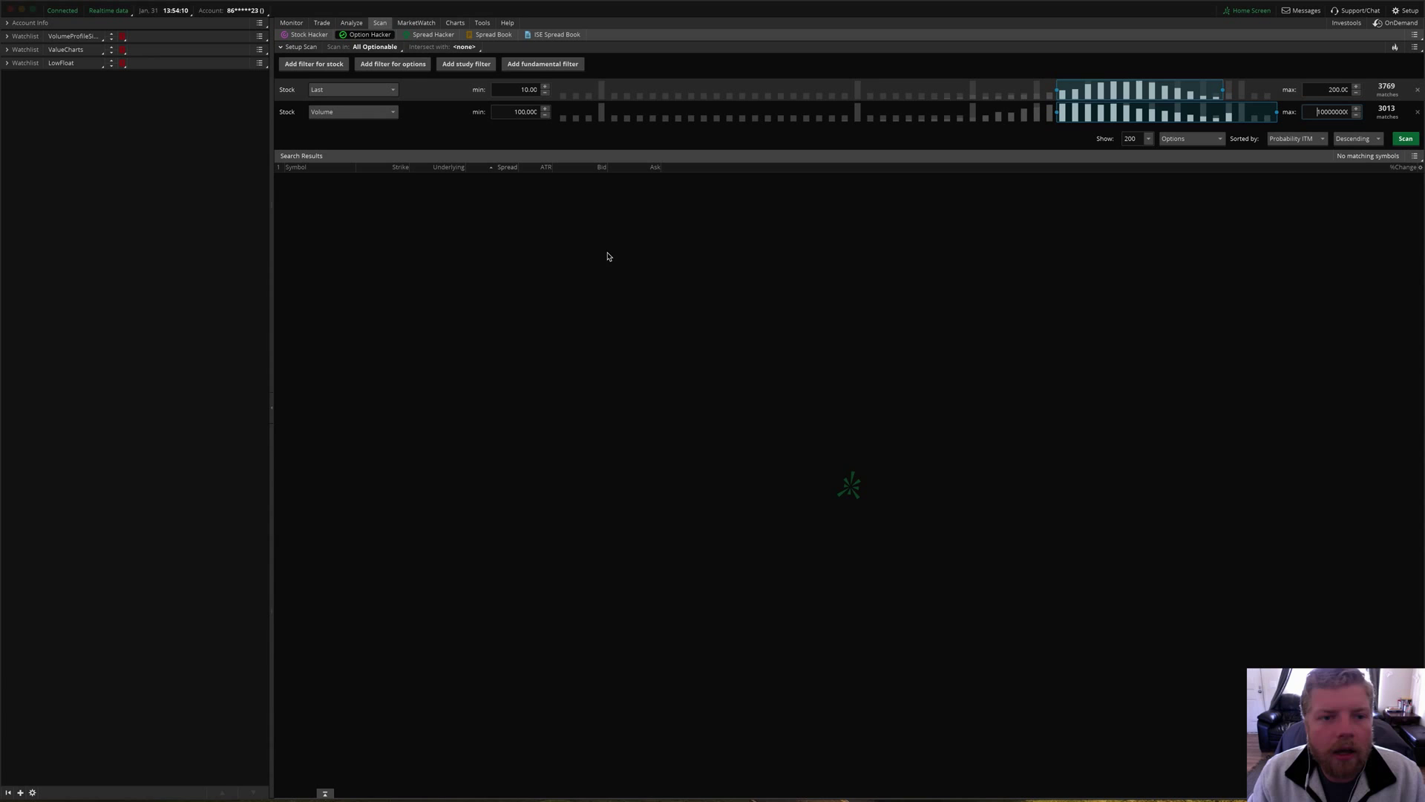
left_click(468, 64)
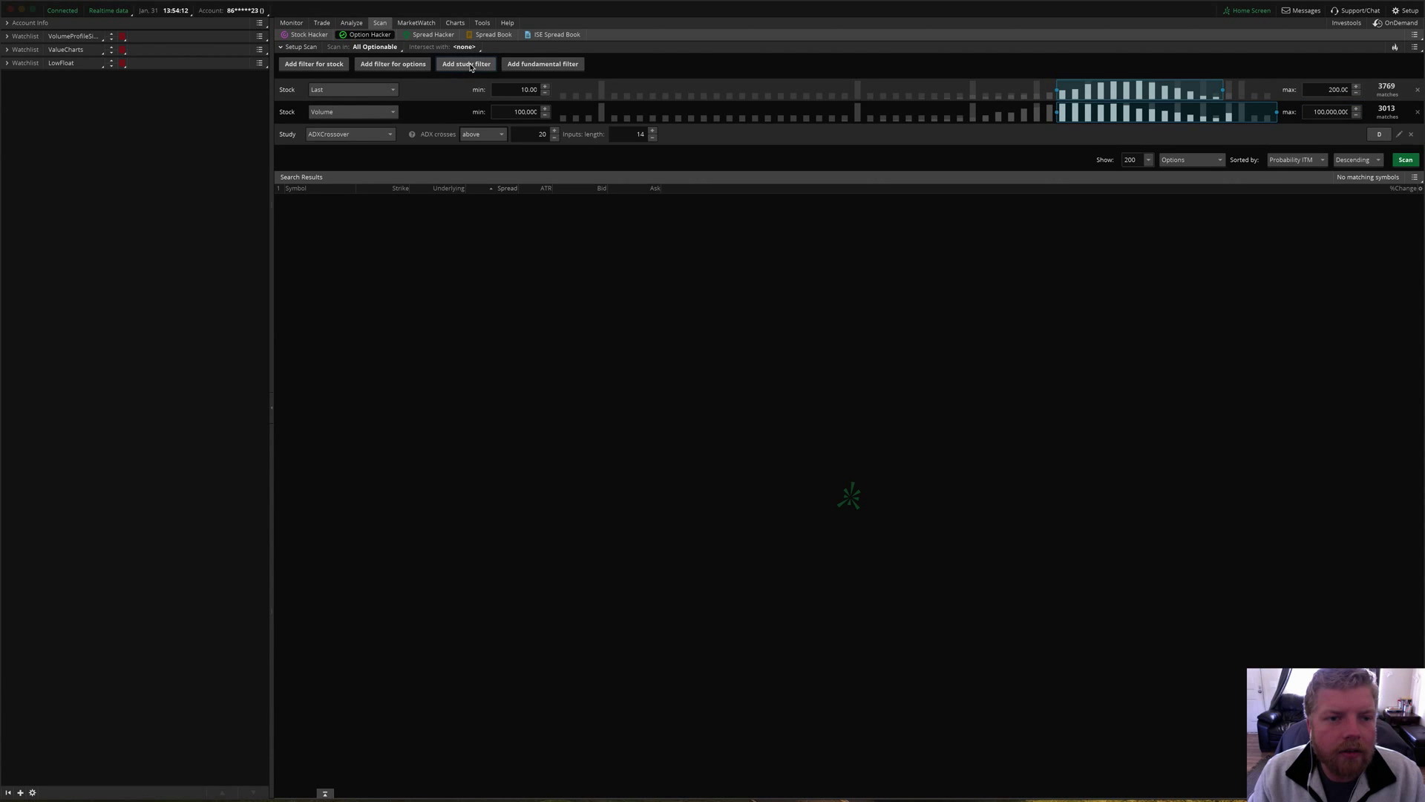
- Switch the study filter to Average_Volume with period 20, threshold 500000 and daily aggregation
left_click(341, 136)
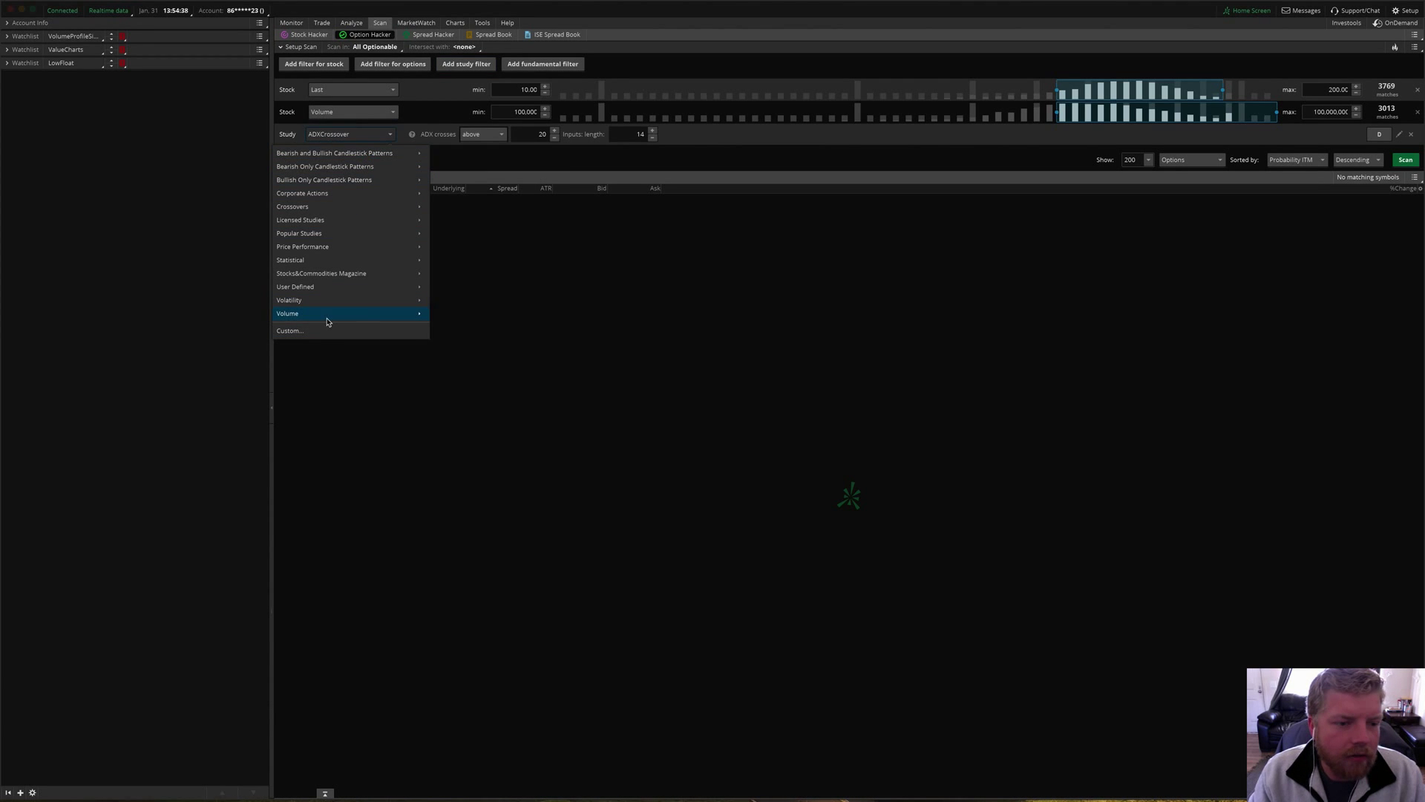
mouse_move(327, 319)
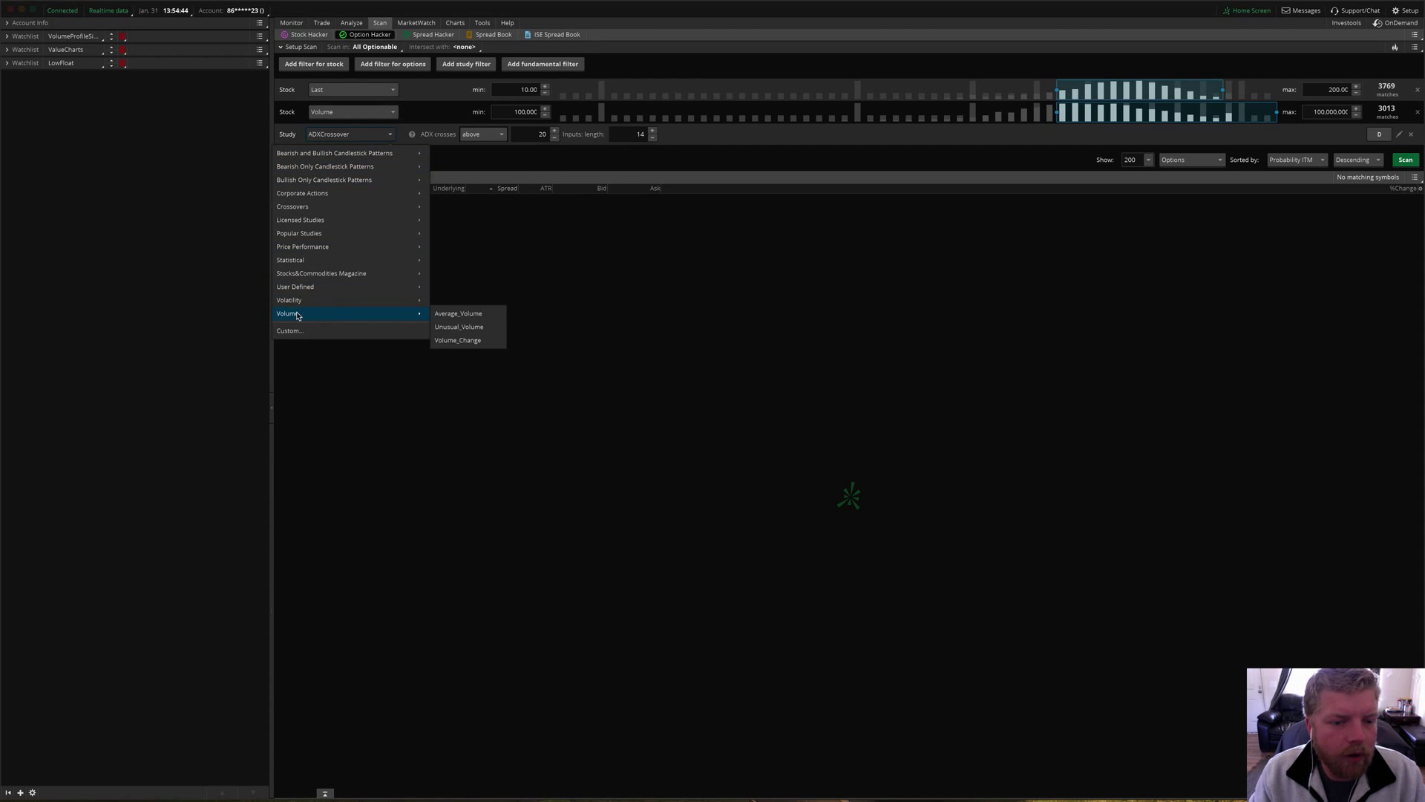
left_click(471, 314)
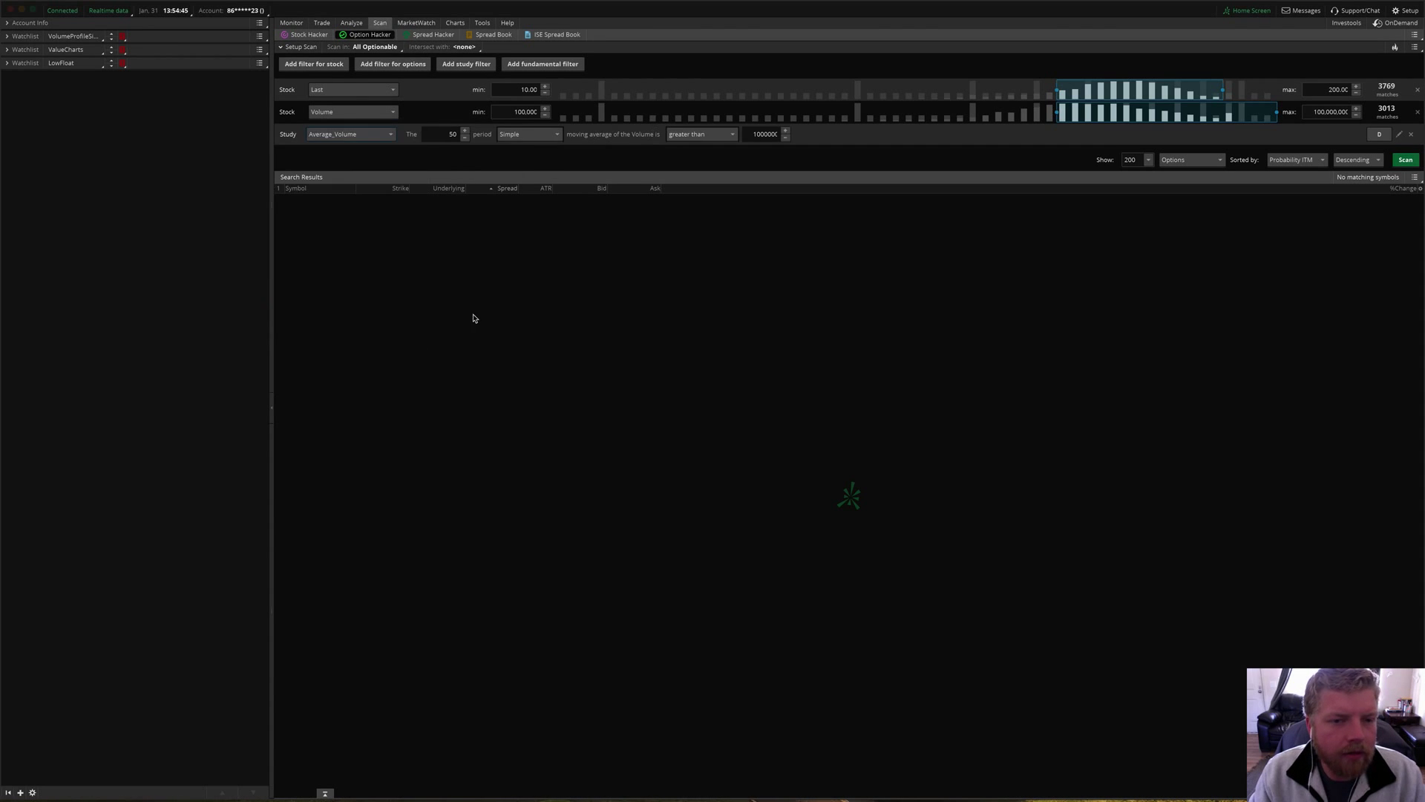
left_click(439, 134)
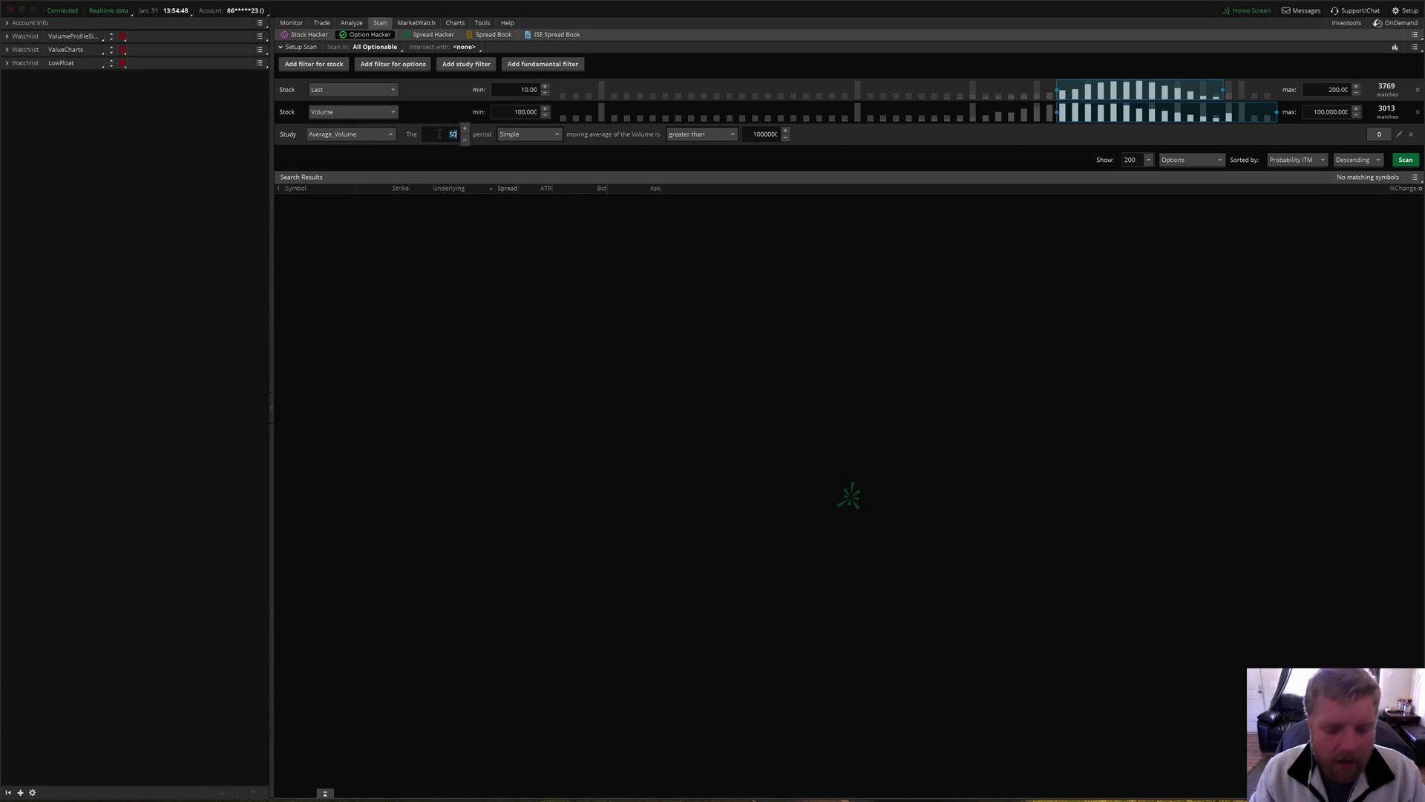
type("20")
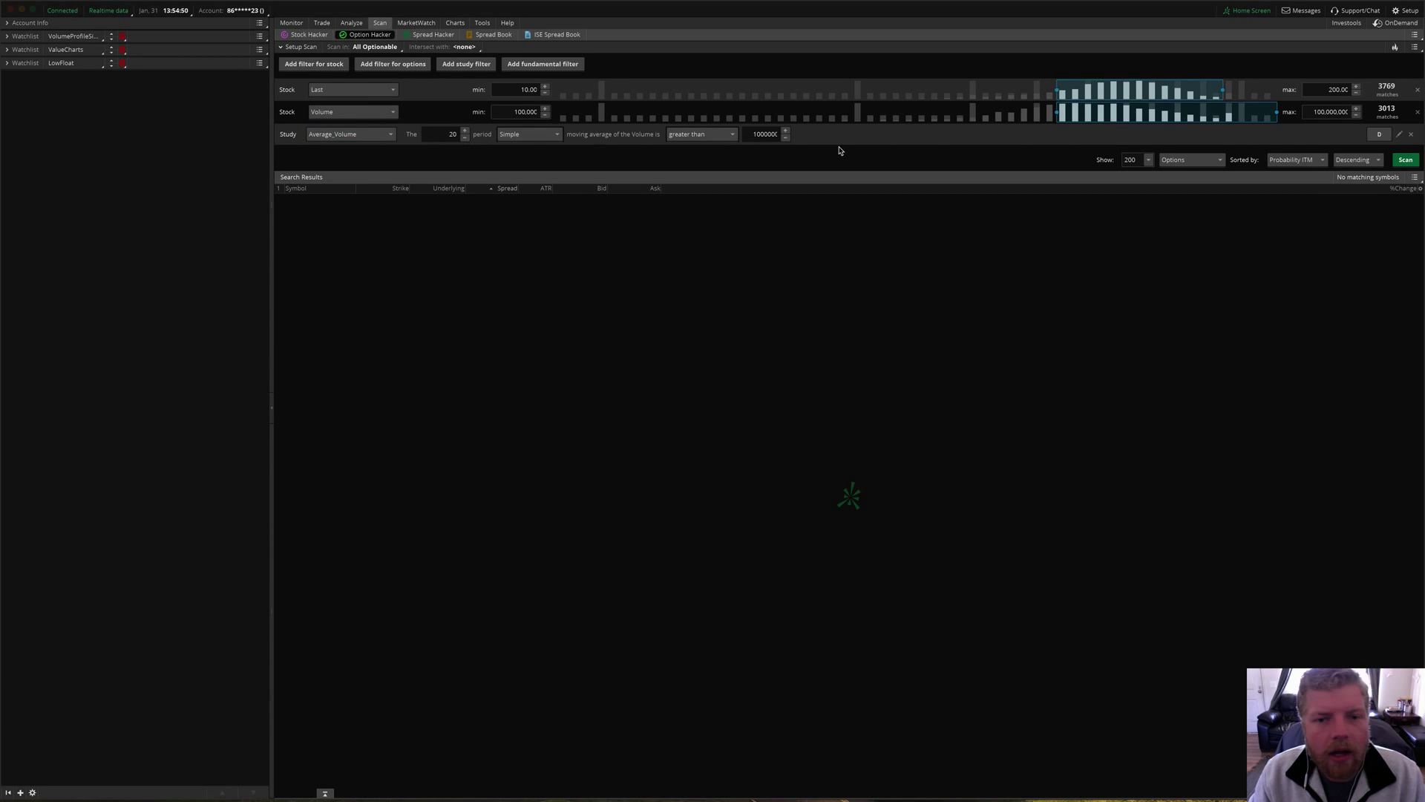
left_click(761, 135)
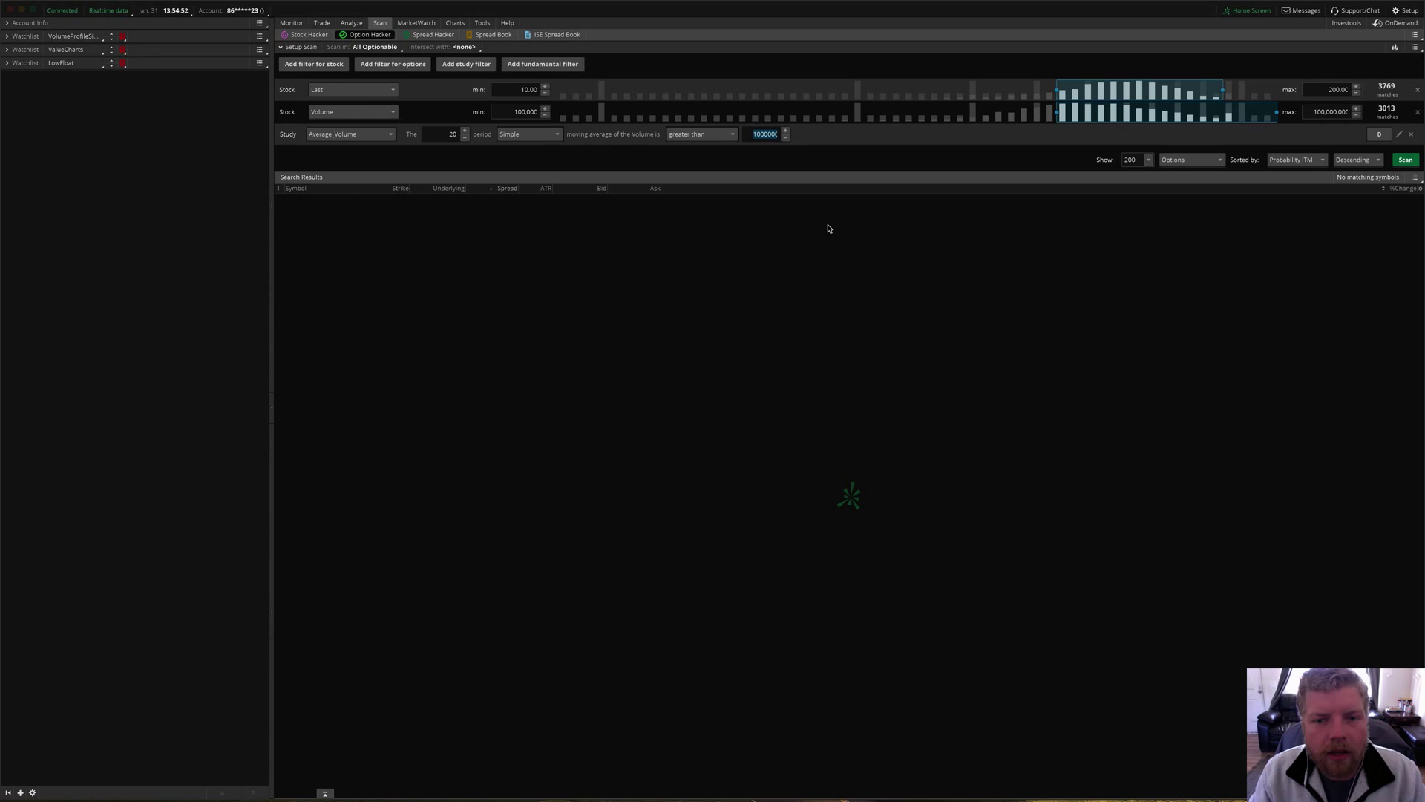
type("5")
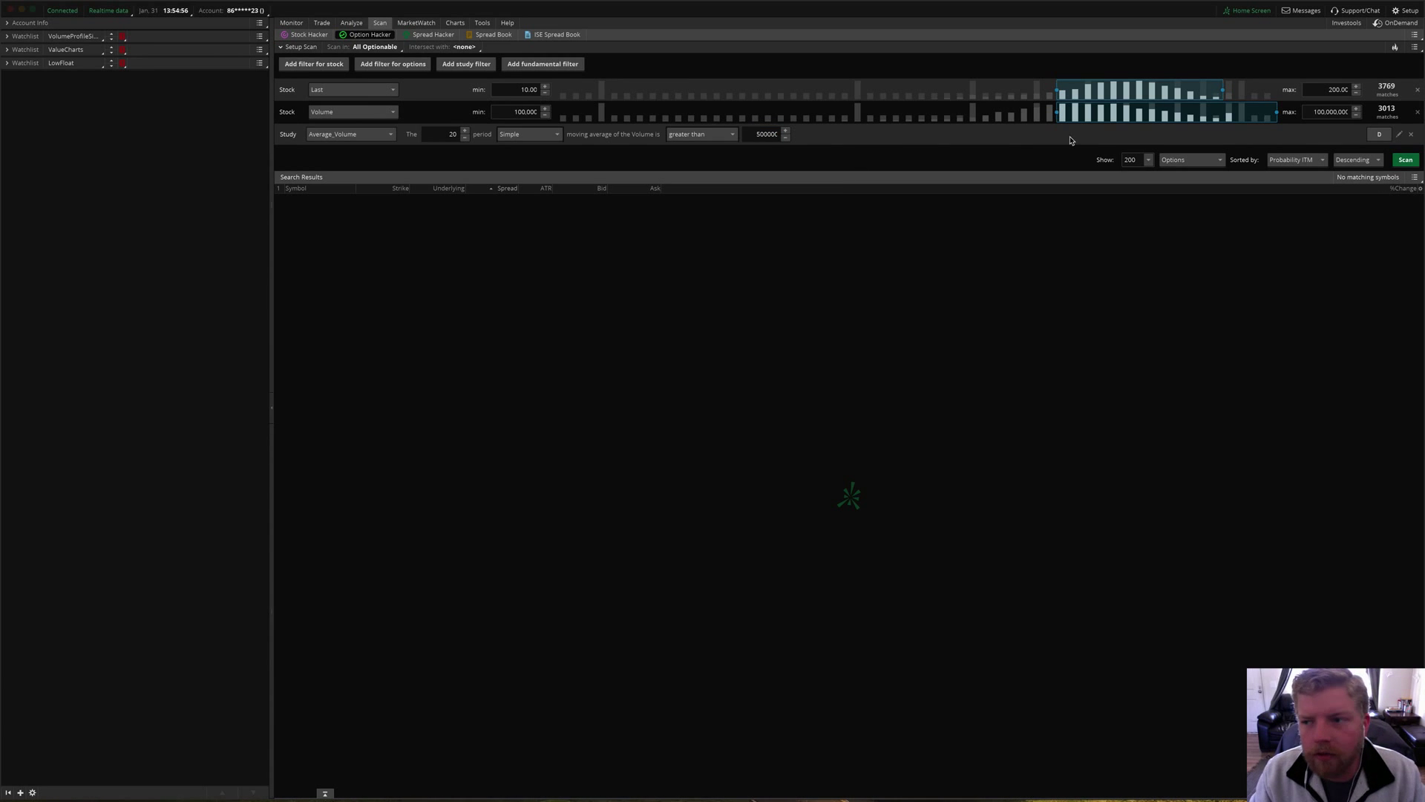
left_click(1380, 134)
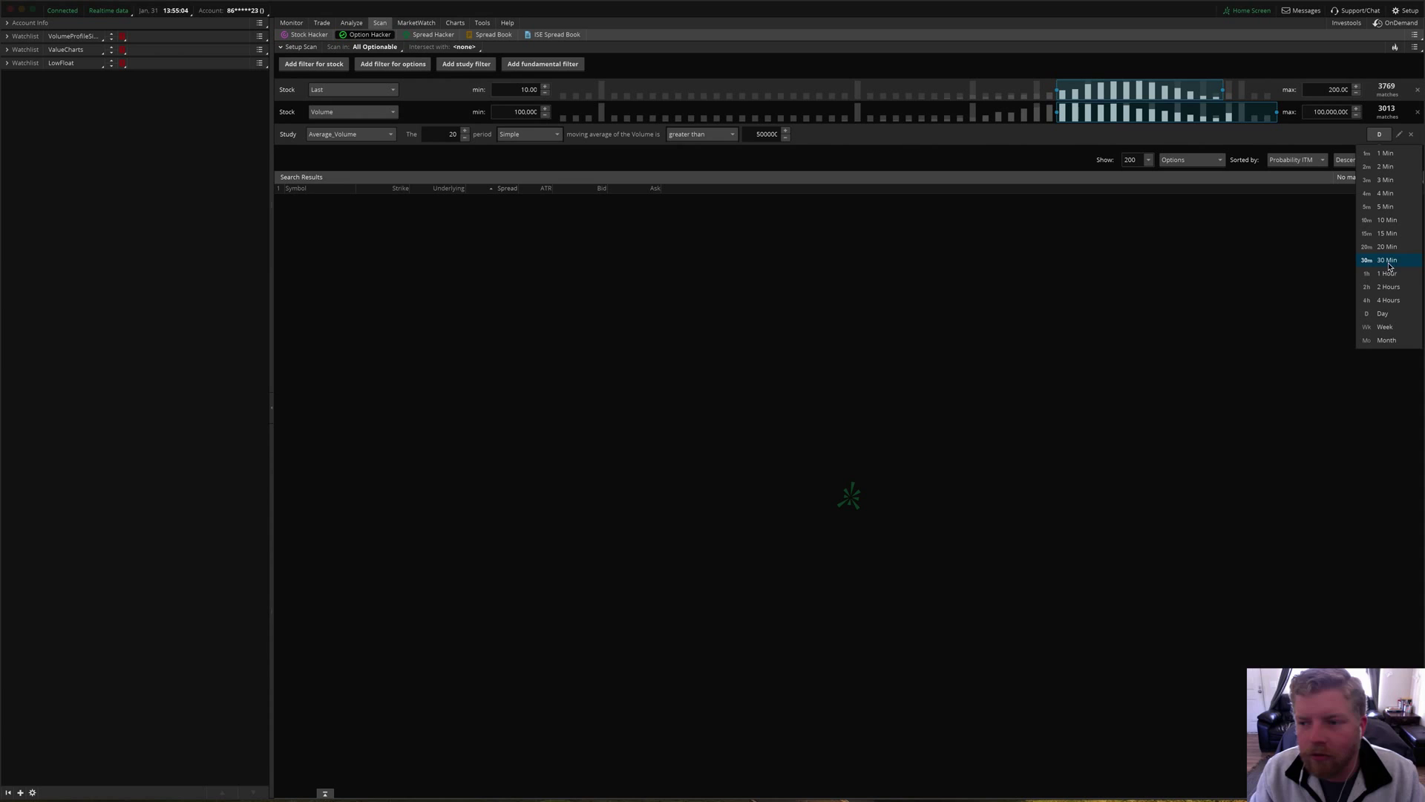
left_click(1018, 306)
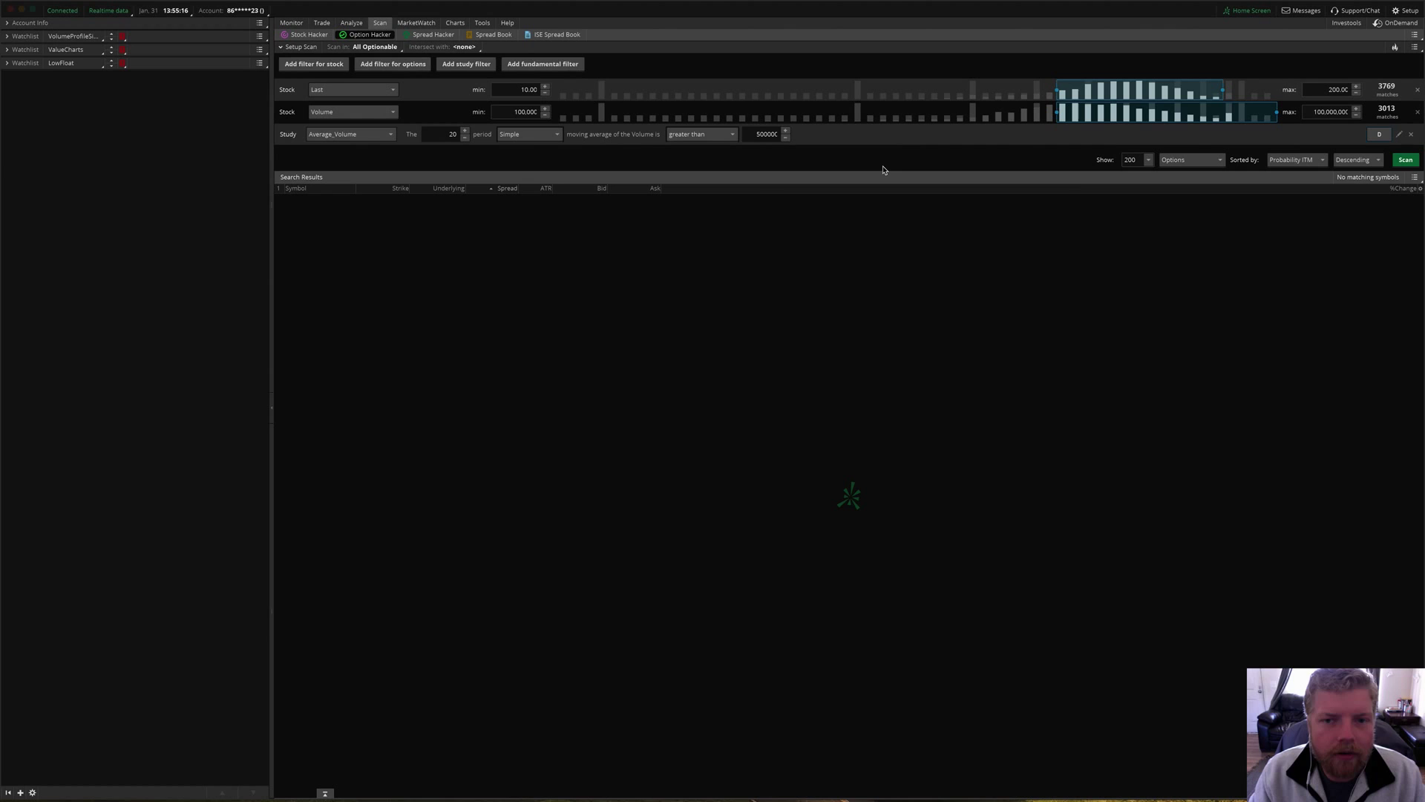
- Run the scan with results kept on Options, and add a Covered return option filter
left_click(1411, 162)
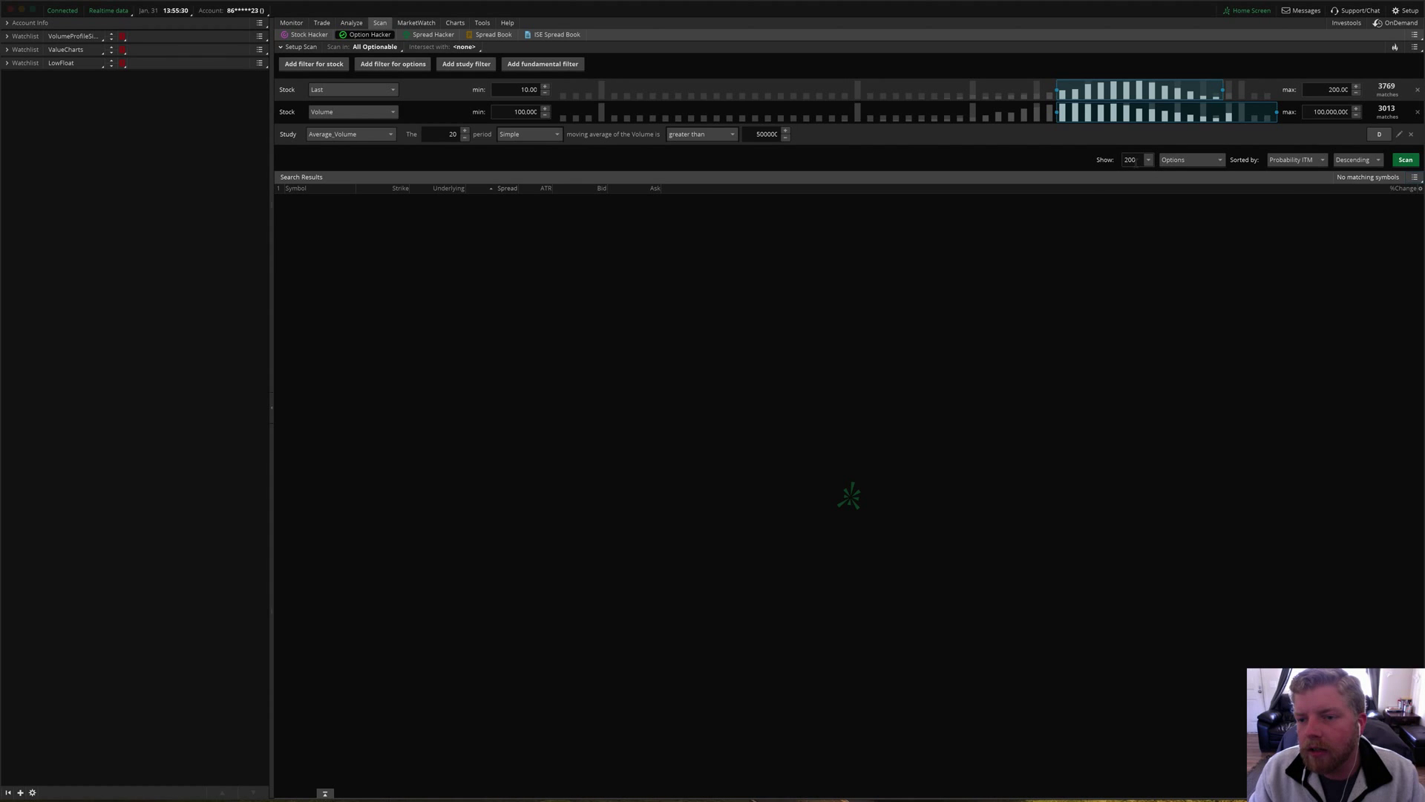
left_click(1173, 161)
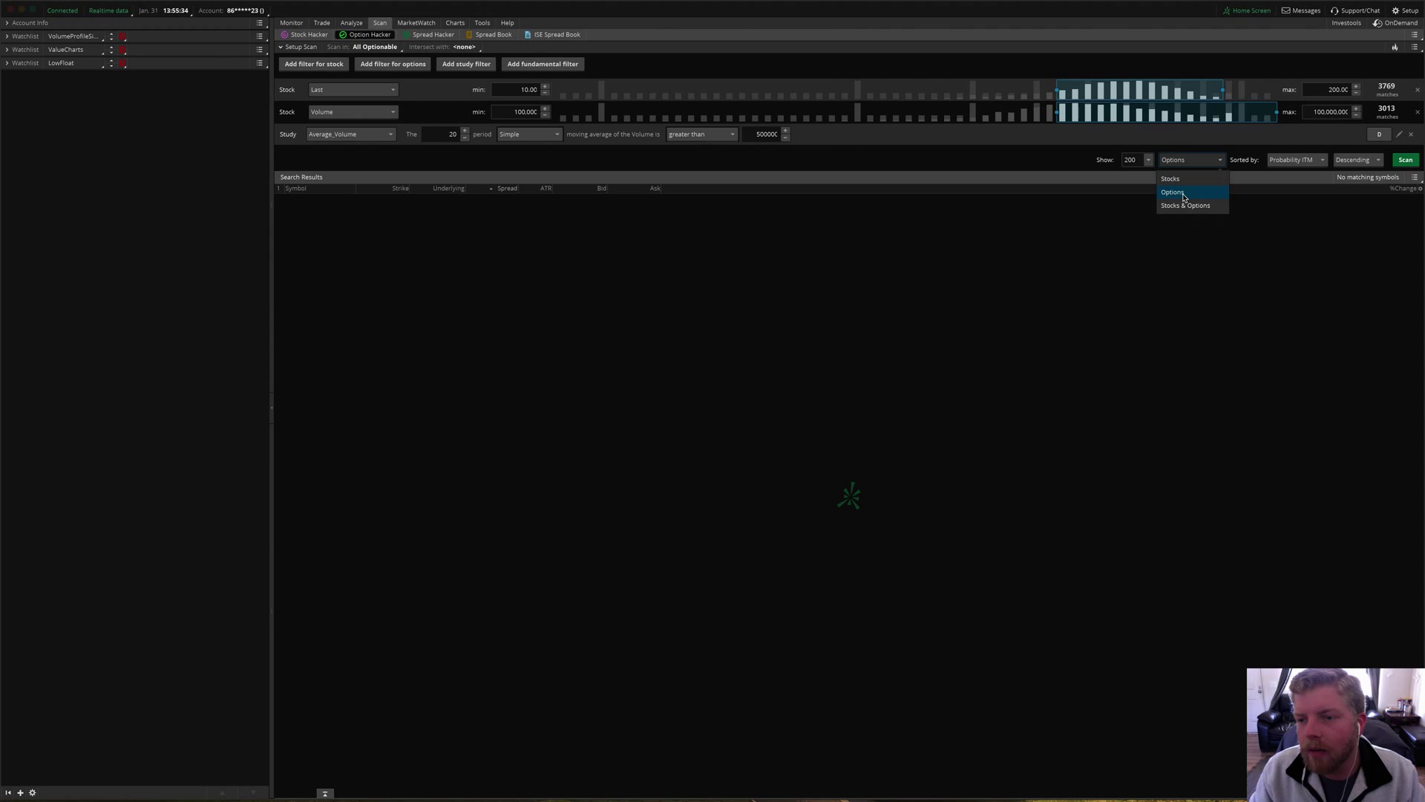
left_click(1186, 196)
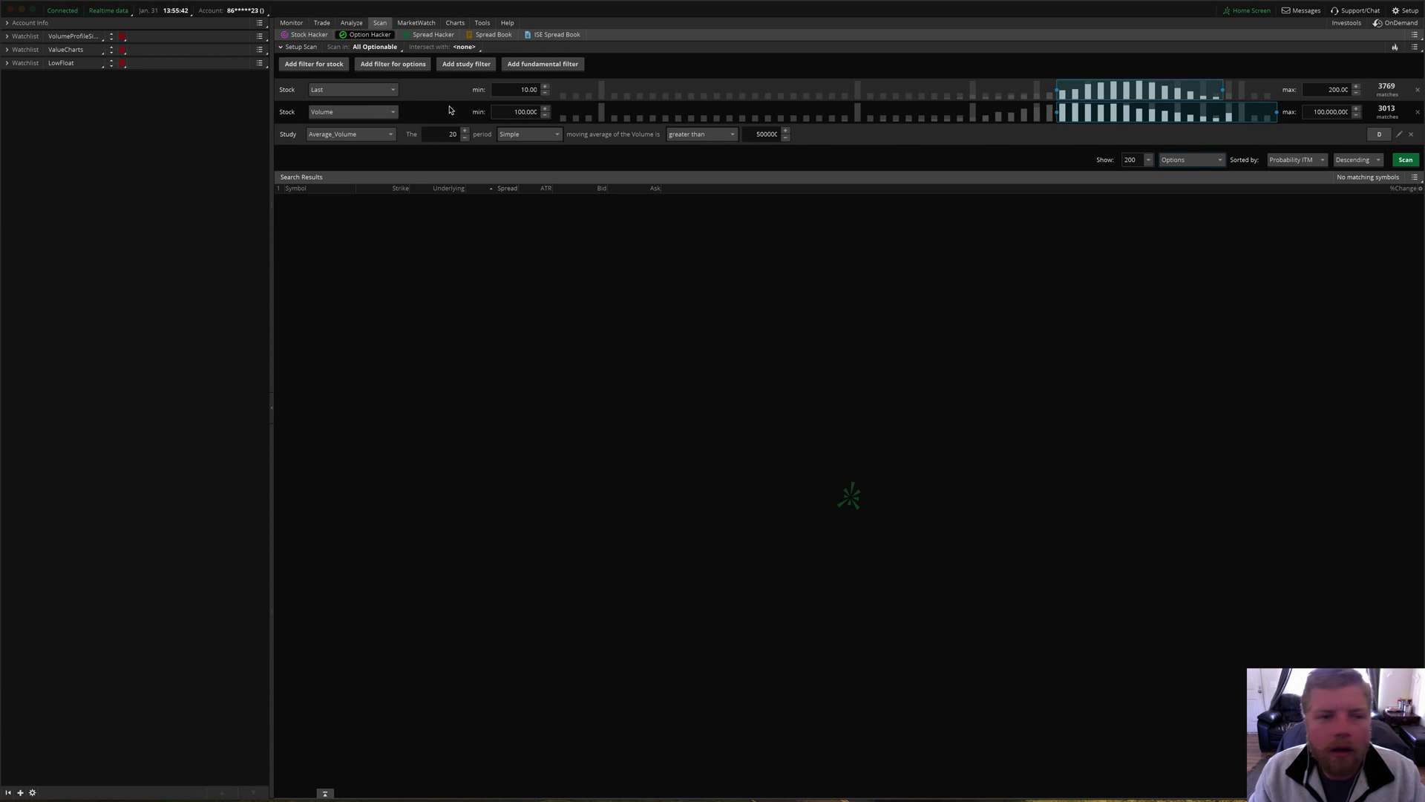
left_click(392, 64)
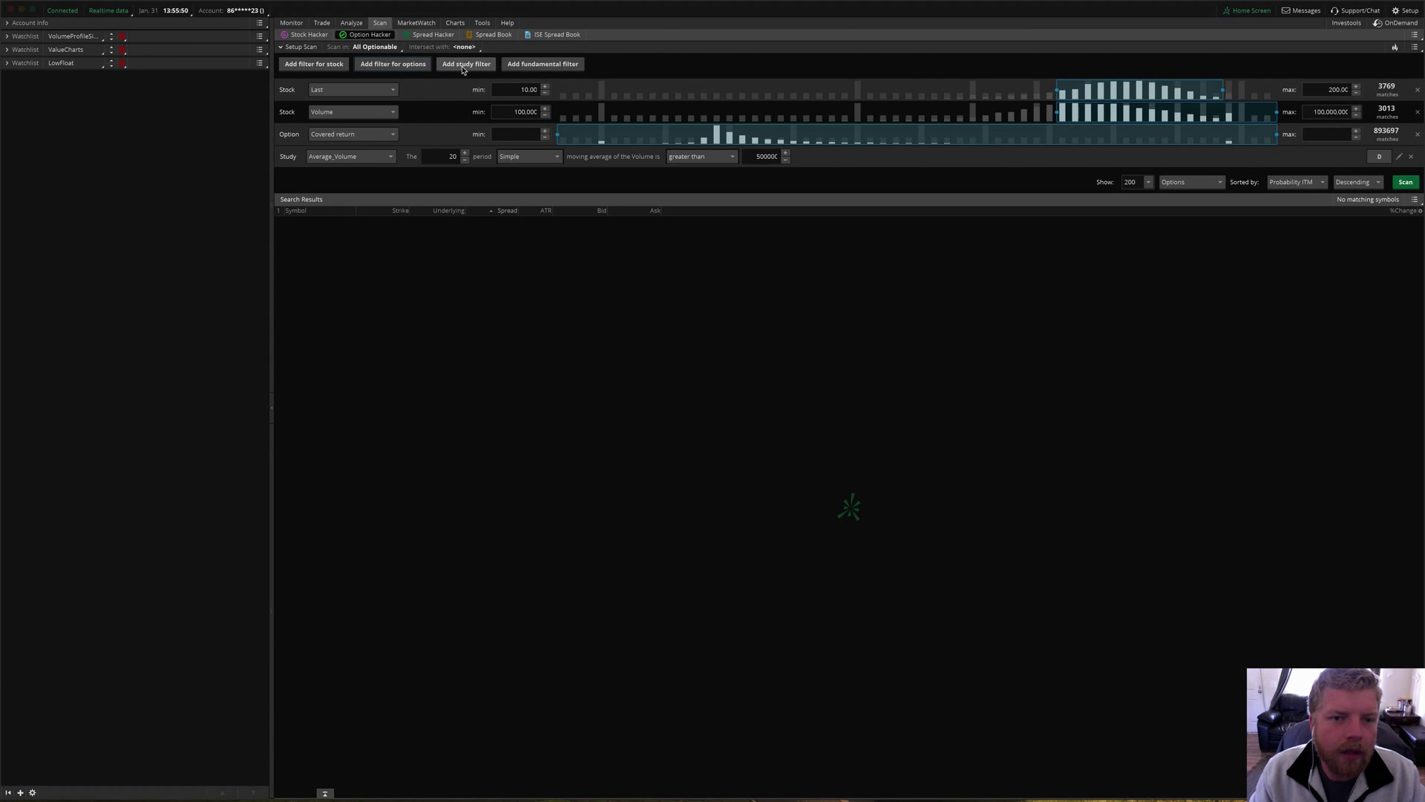
- Change the option filter to Option type set to Call
left_click(339, 138)
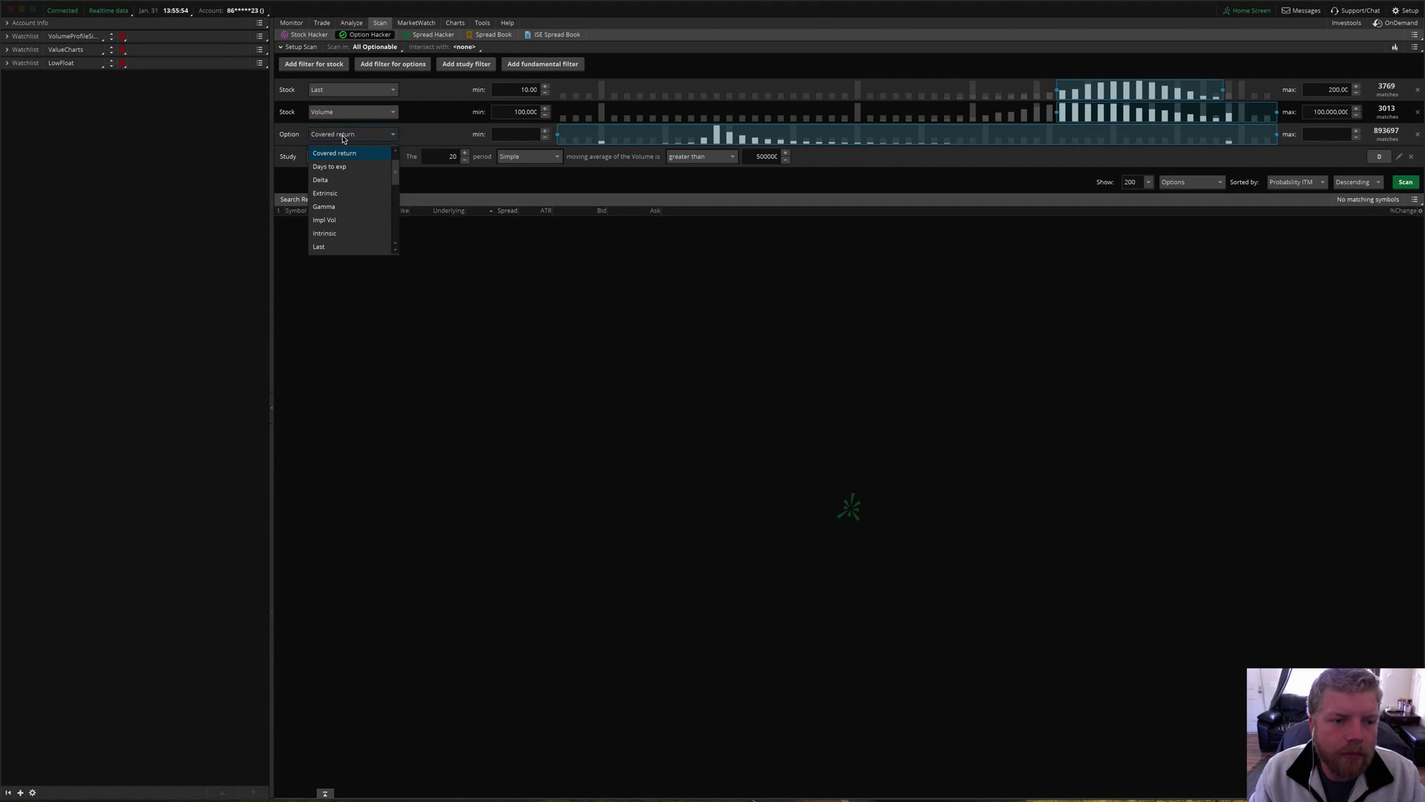
scroll(352, 219, "down", 3)
scroll(357, 213, "up", 2)
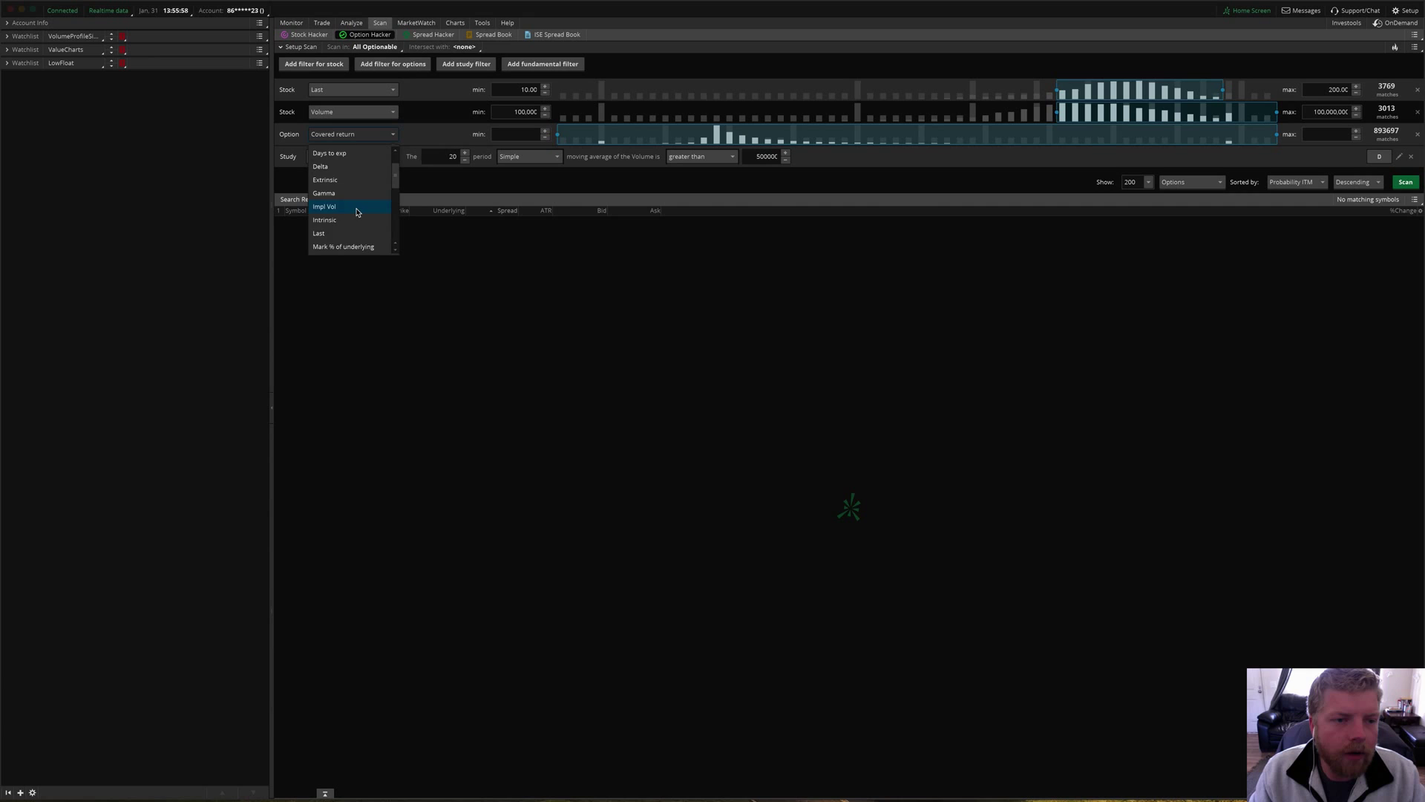
scroll(336, 194, "down", 1)
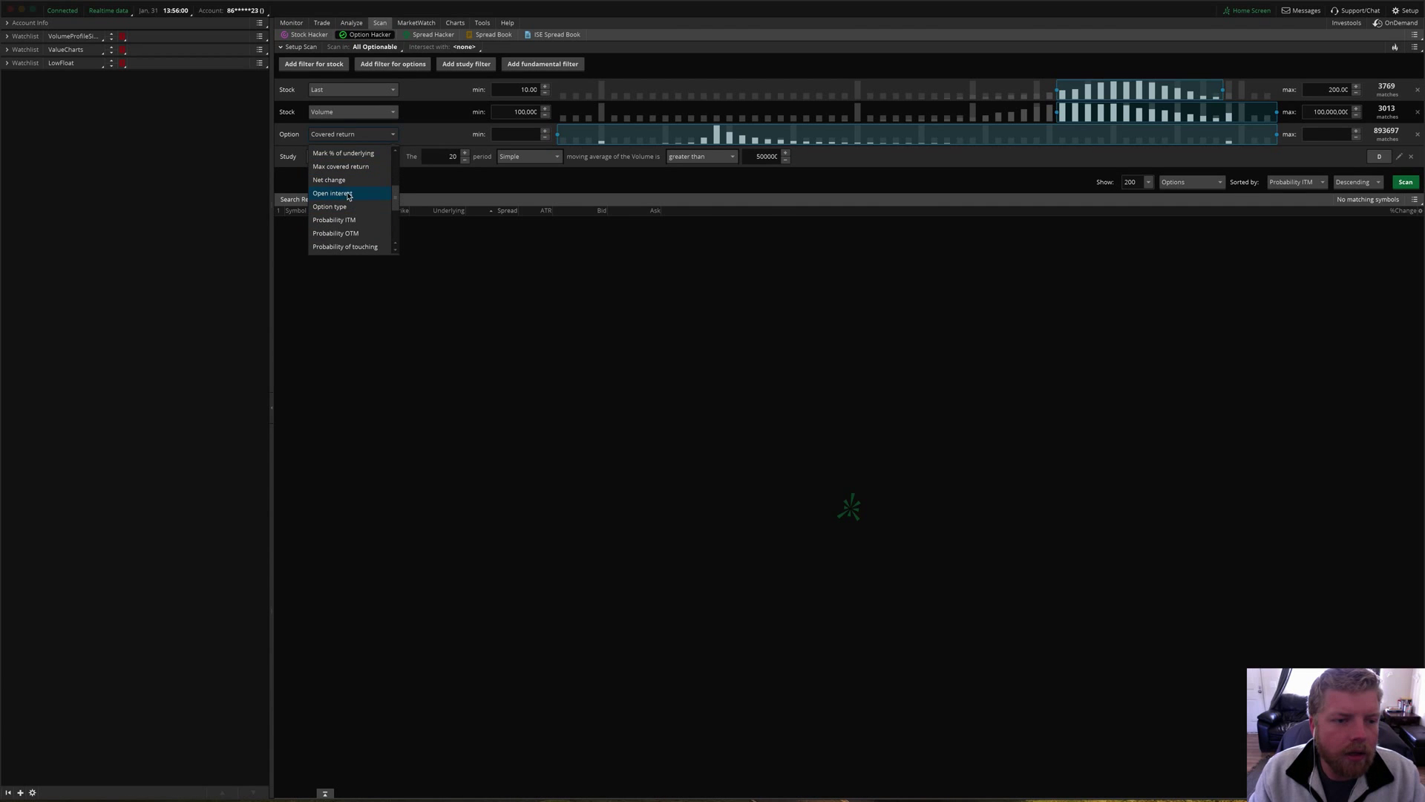
left_click(346, 207)
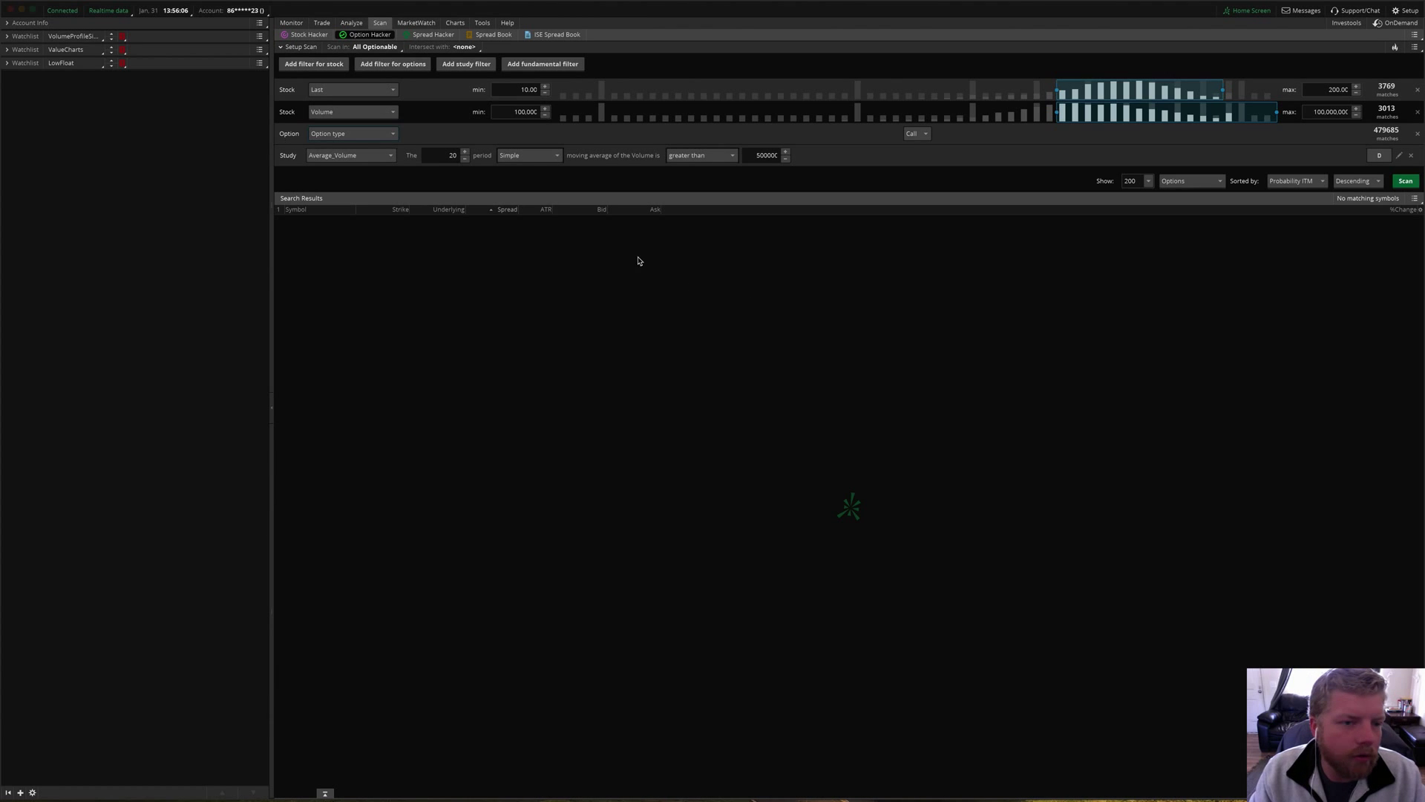
- Add a Delta option filter with minimum -.45 and maximum .45
left_click(400, 67)
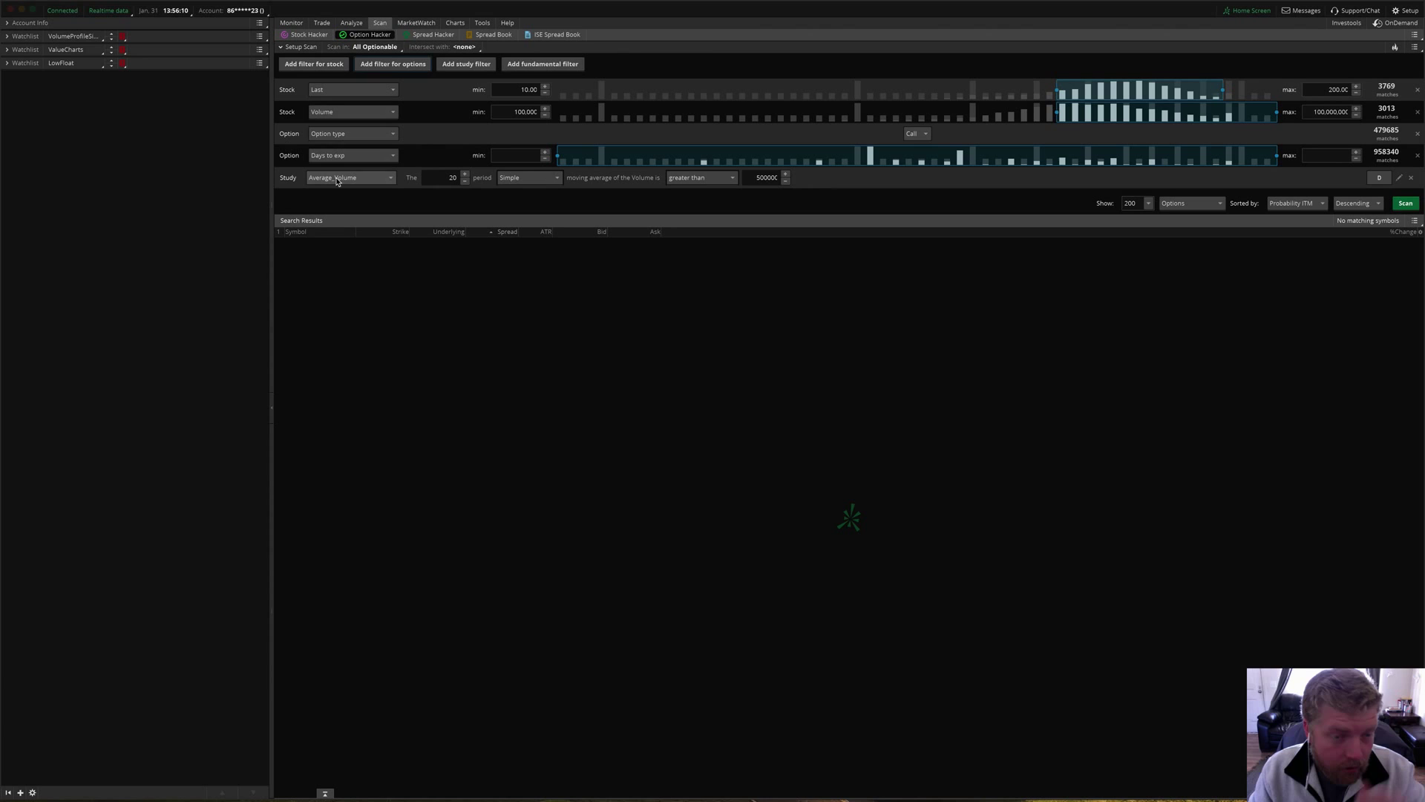
left_click(343, 158)
scroll(345, 216, "down", 3)
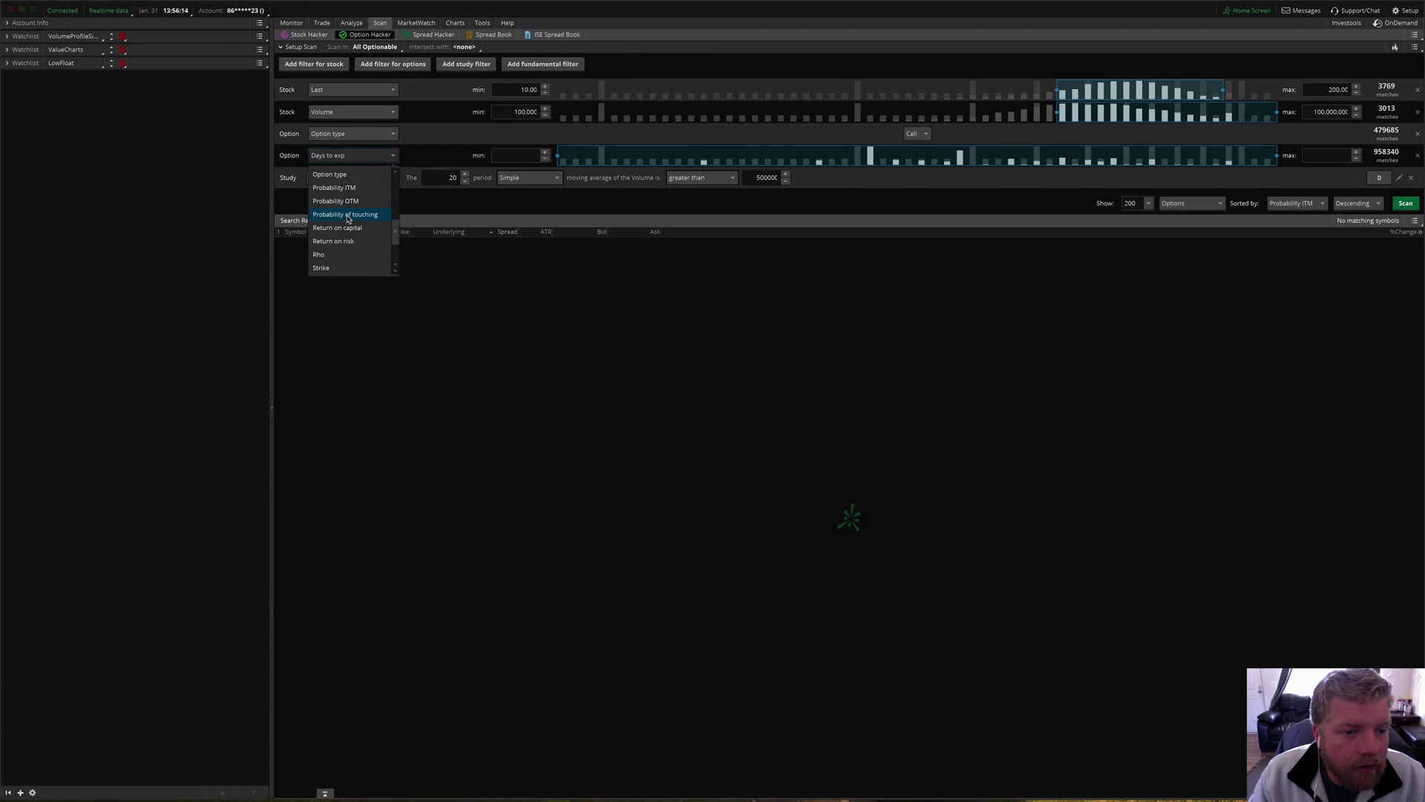
scroll(352, 250, "up", 2)
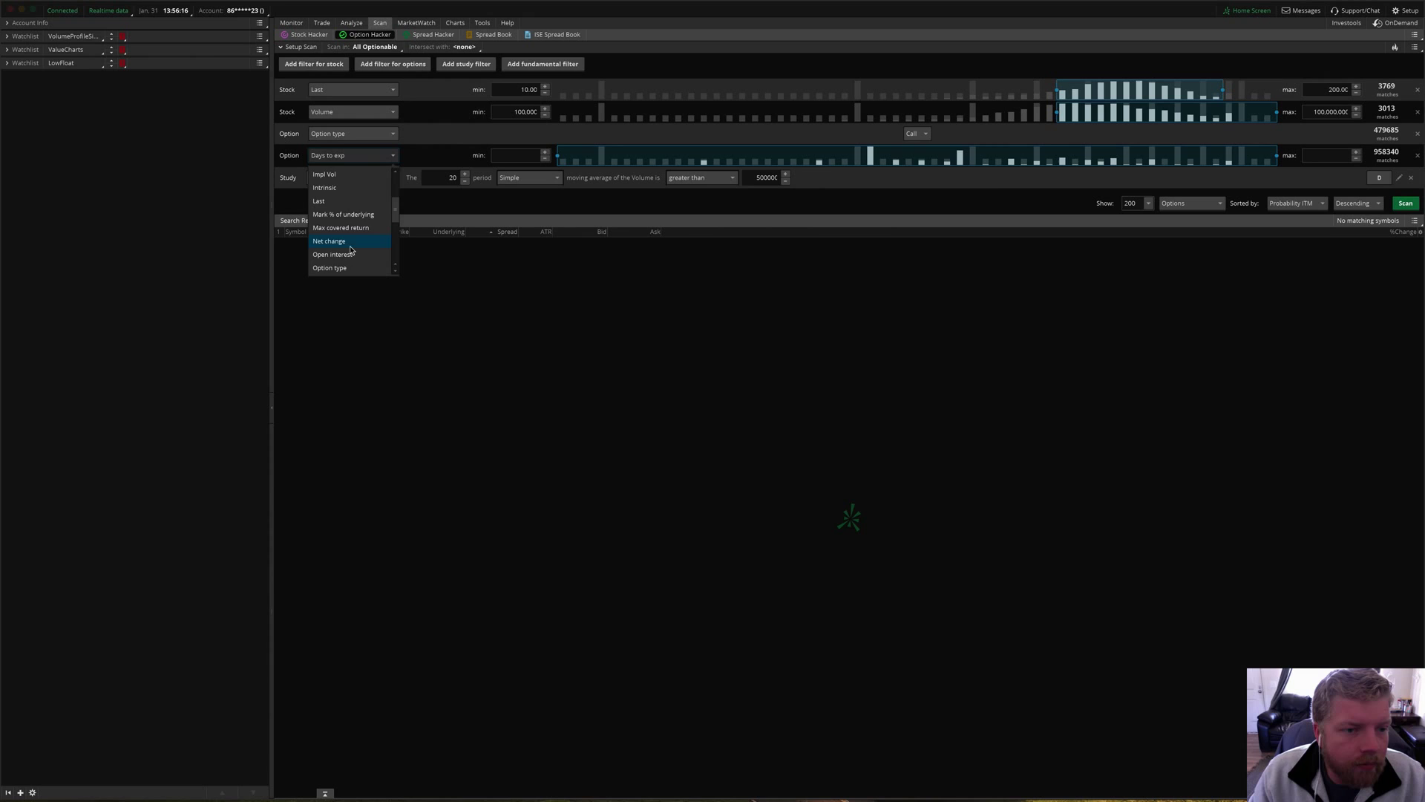
scroll(352, 250, "up", 2)
left_click(350, 188)
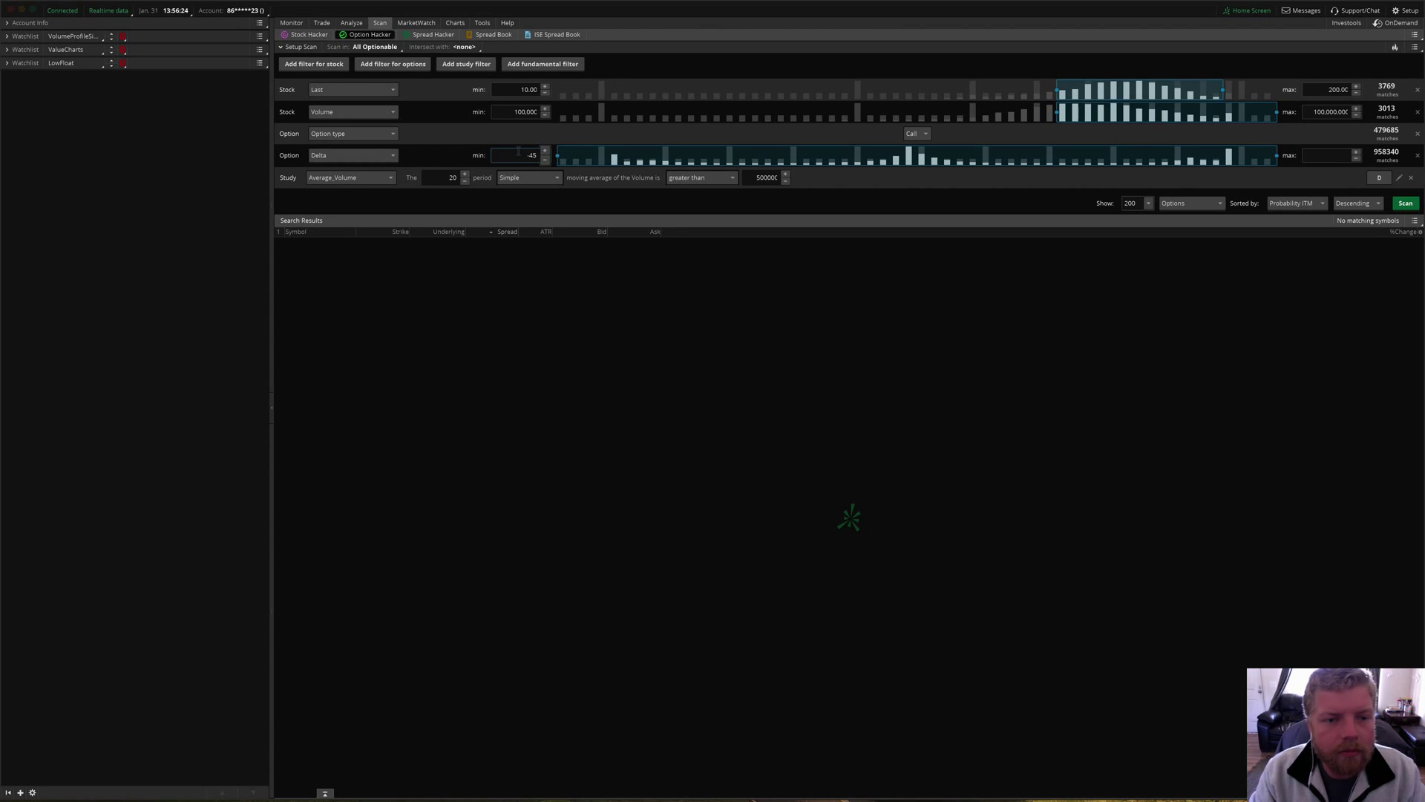
left_click(518, 150)
type("-.45")
key("Tab")
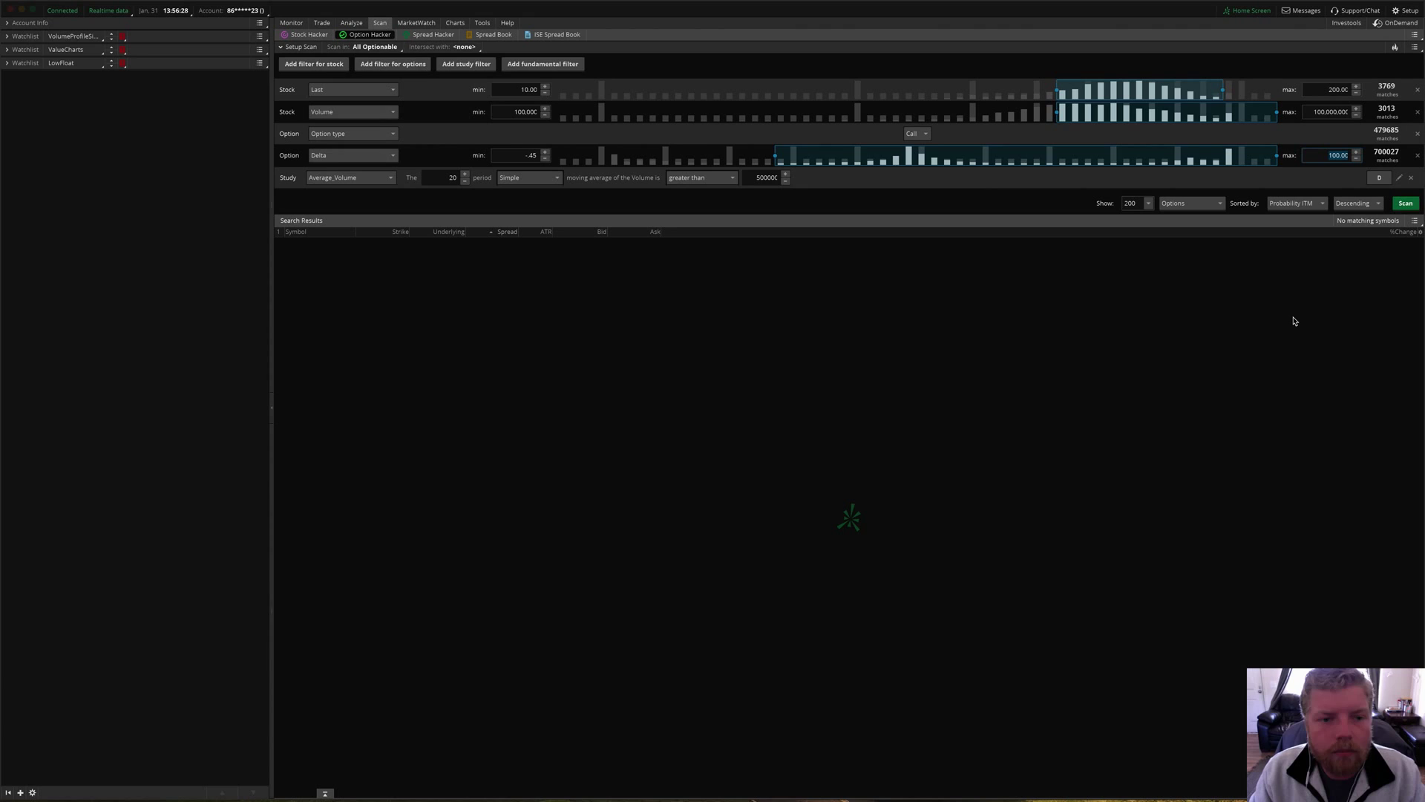
type(".45")
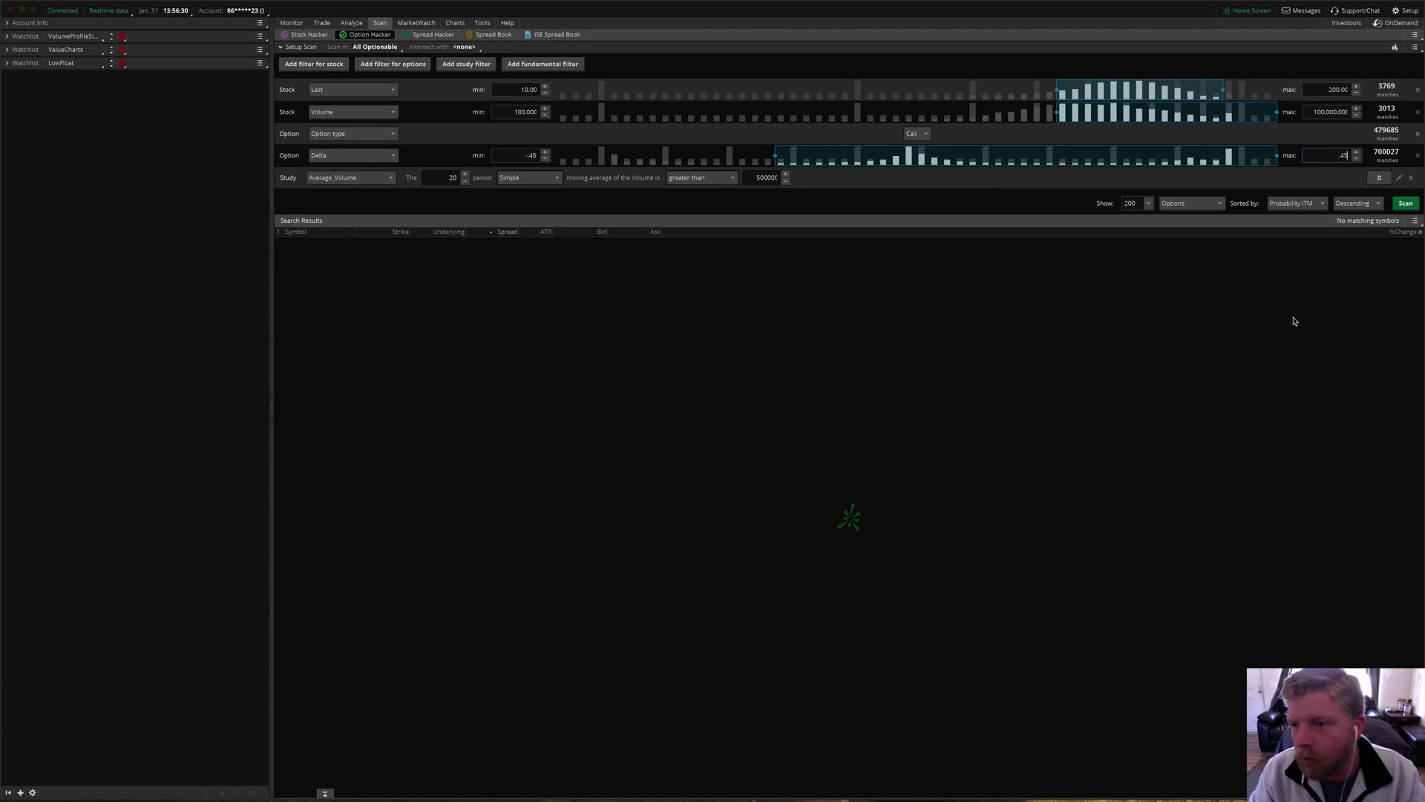
key("Tab")
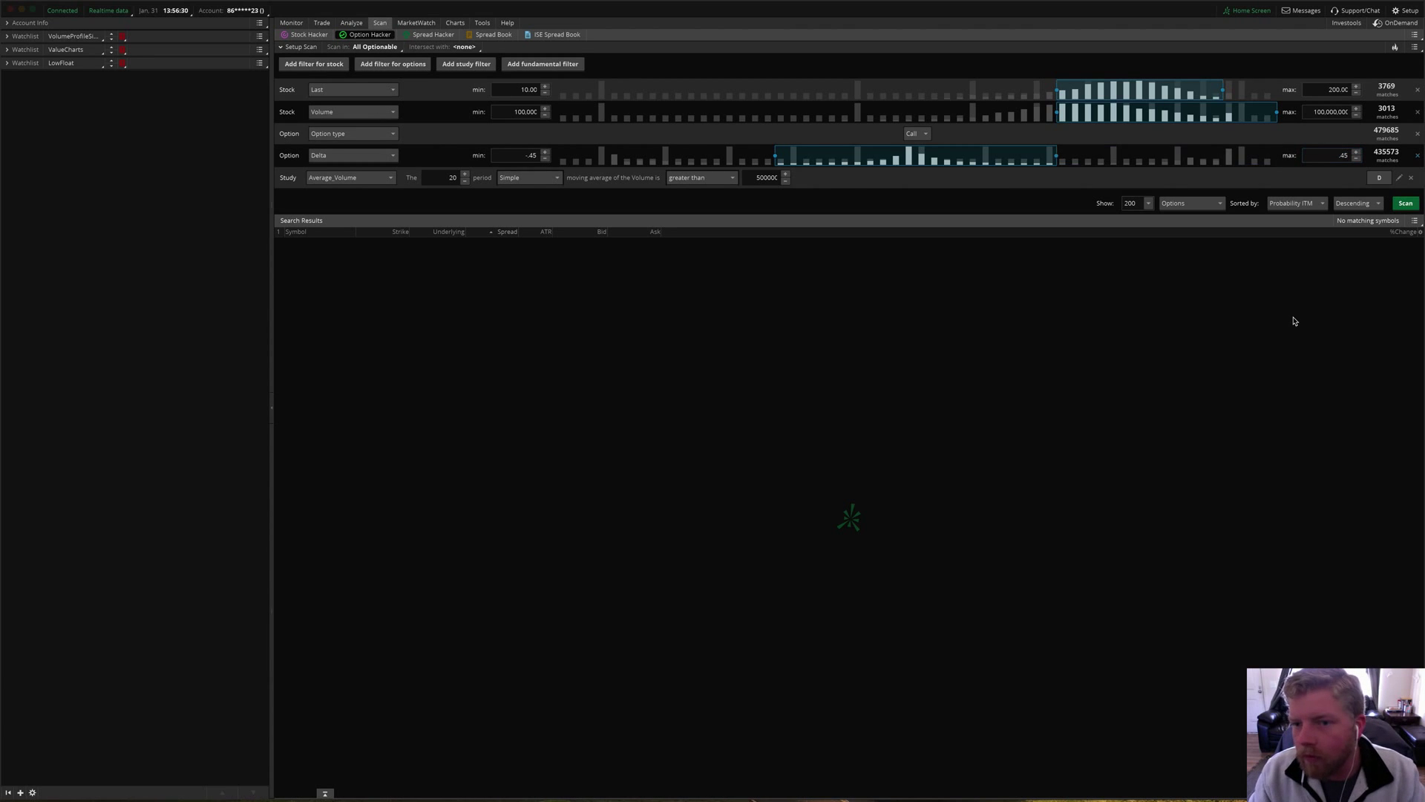
- Run the call-option scan, keeping 200 of the 107138 matches displayed
left_click(1407, 205)
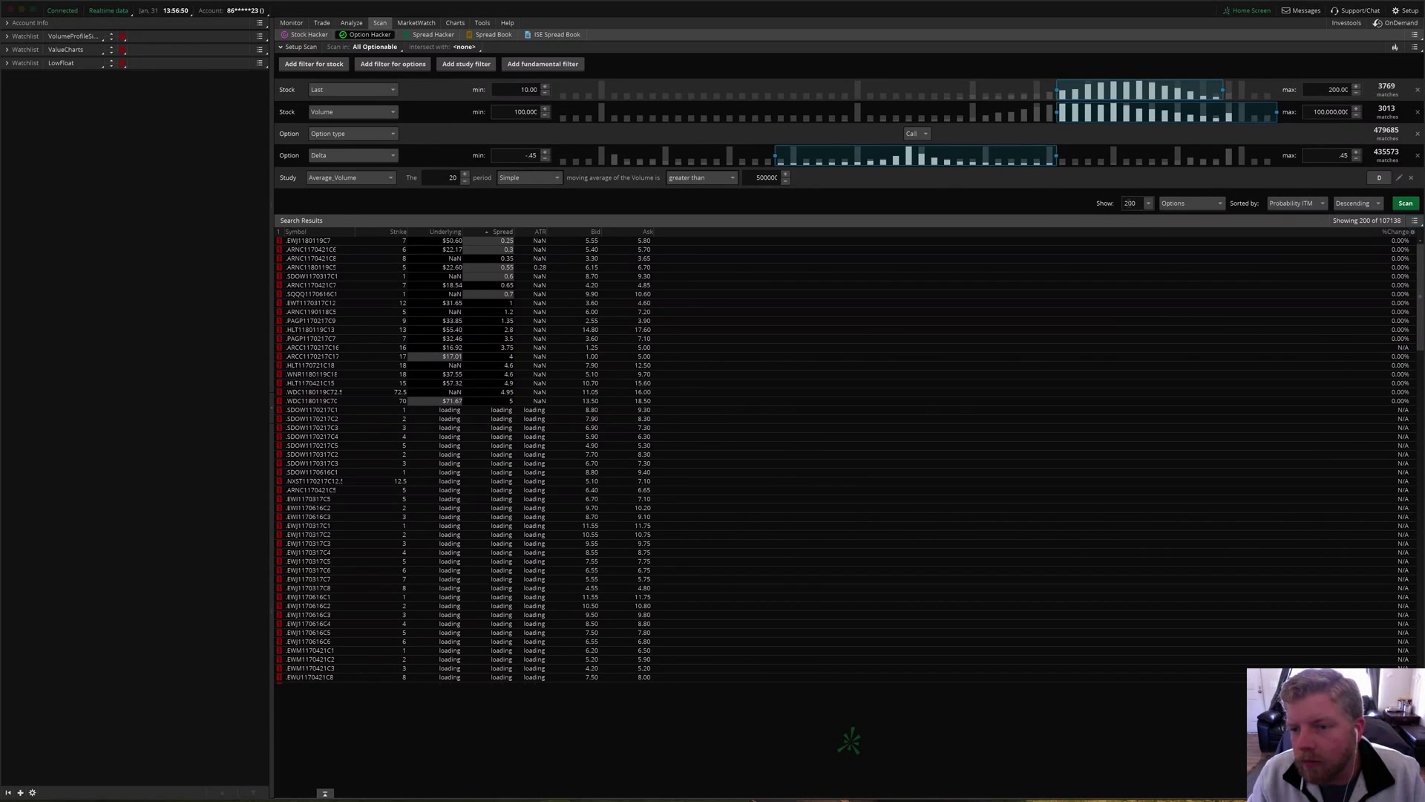
left_click(1148, 203)
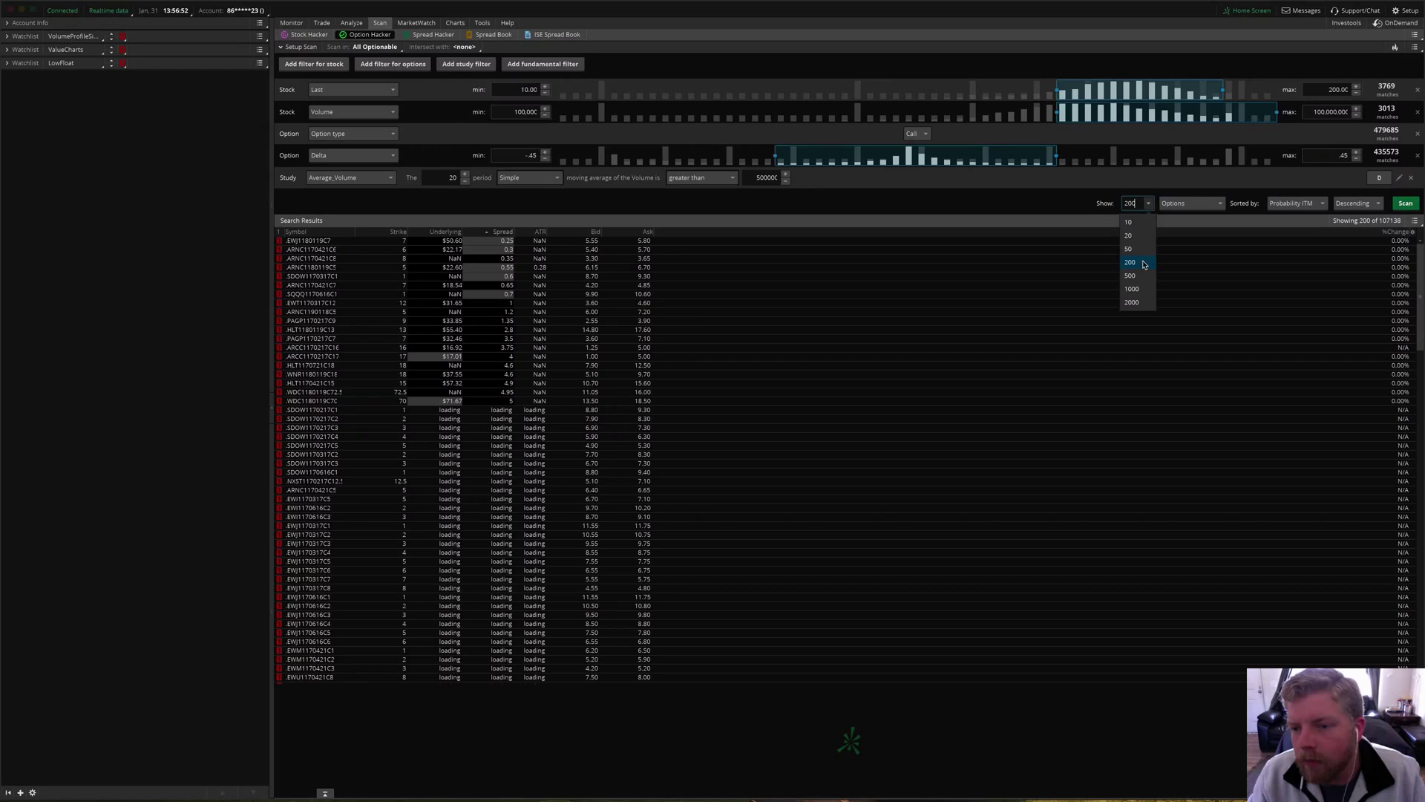
left_click(1149, 204)
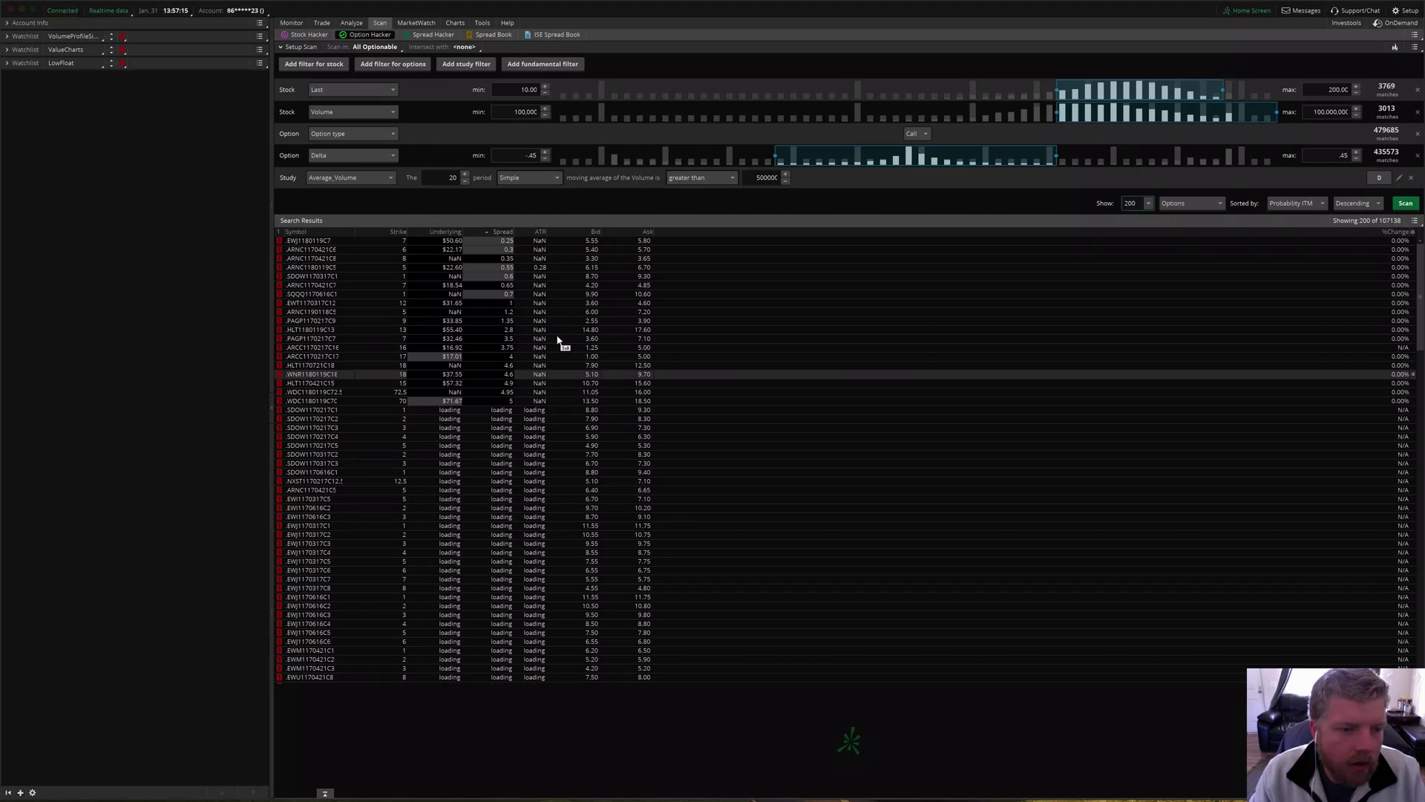
left_click(282, 241)
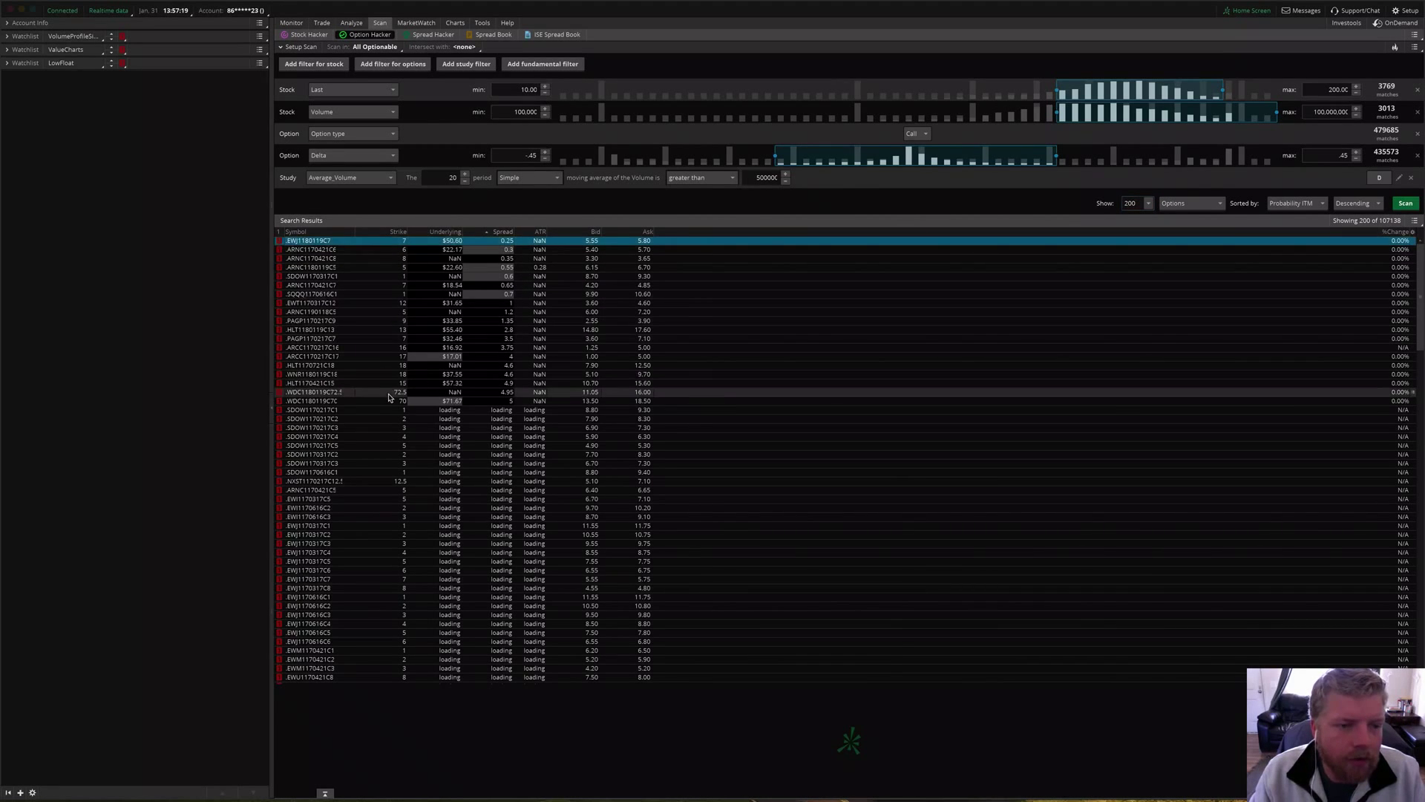
left_click(455, 24)
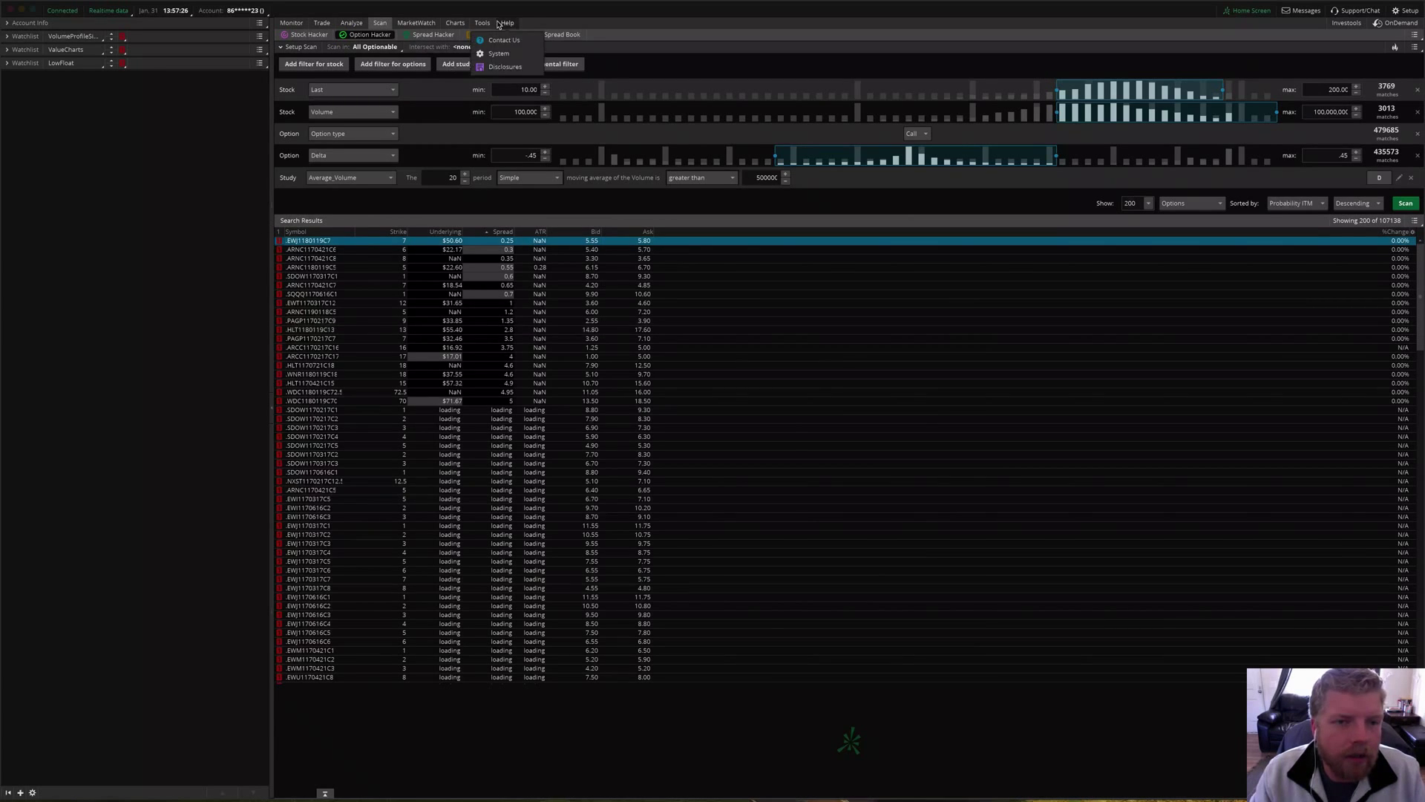
left_click(455, 25)
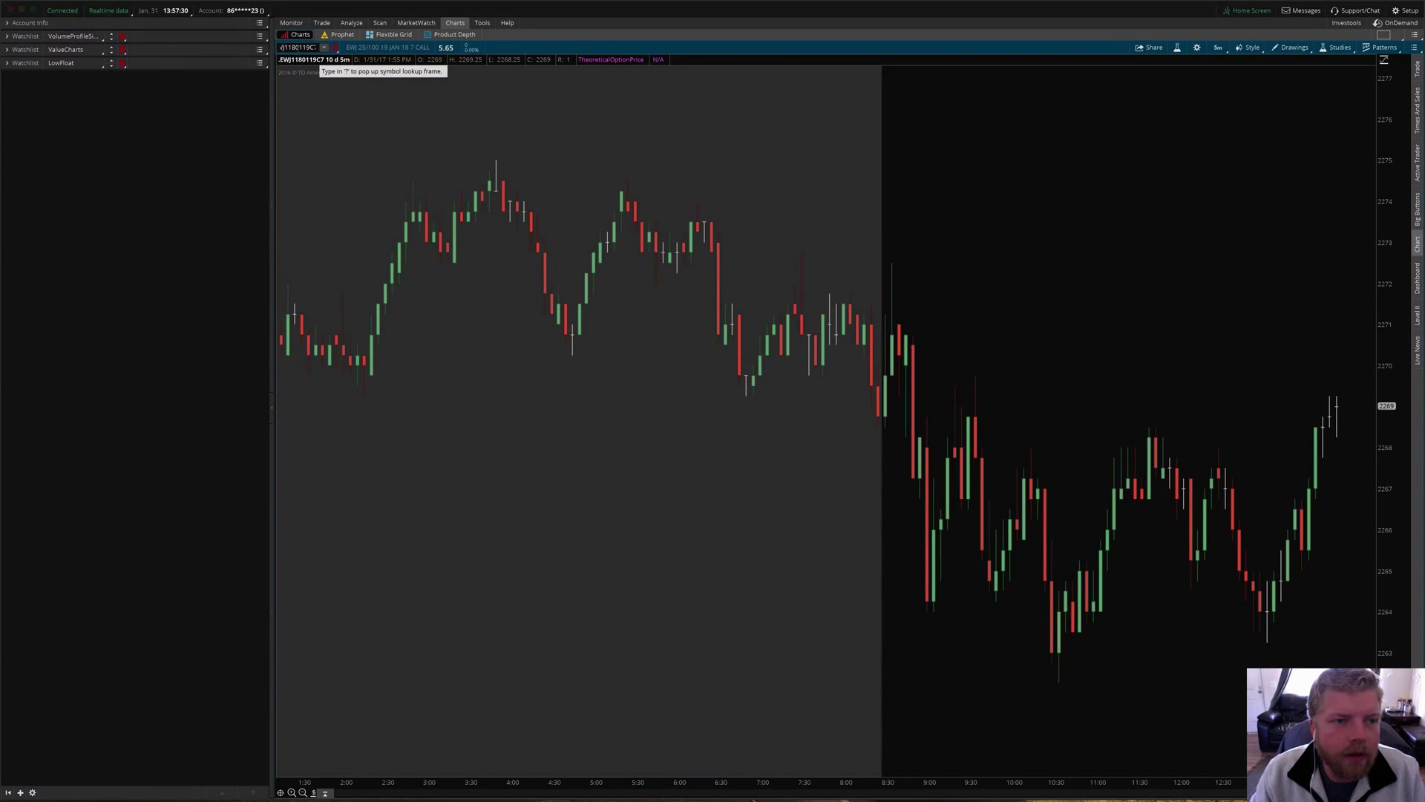
left_click(298, 47)
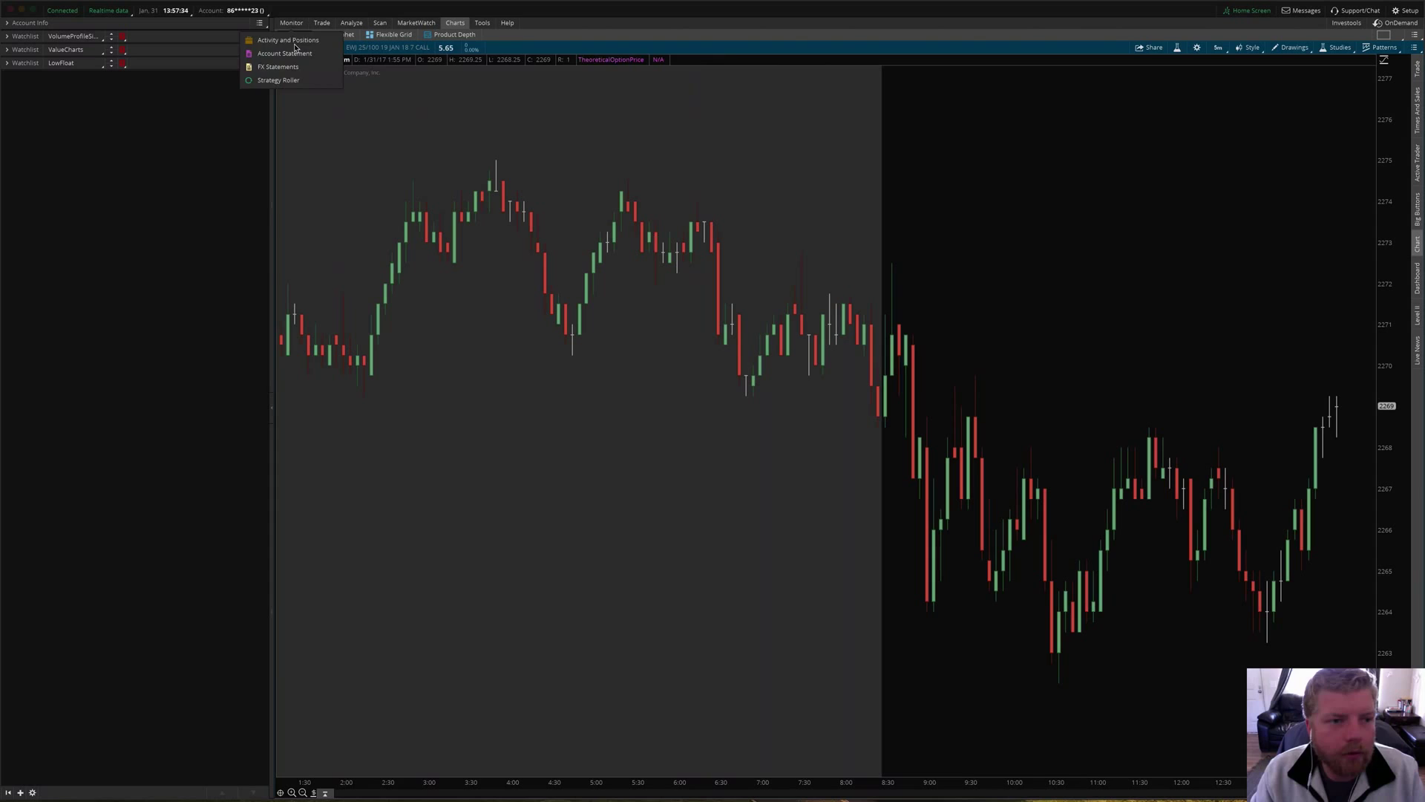
left_click_drag(767, 591, 1374, 445)
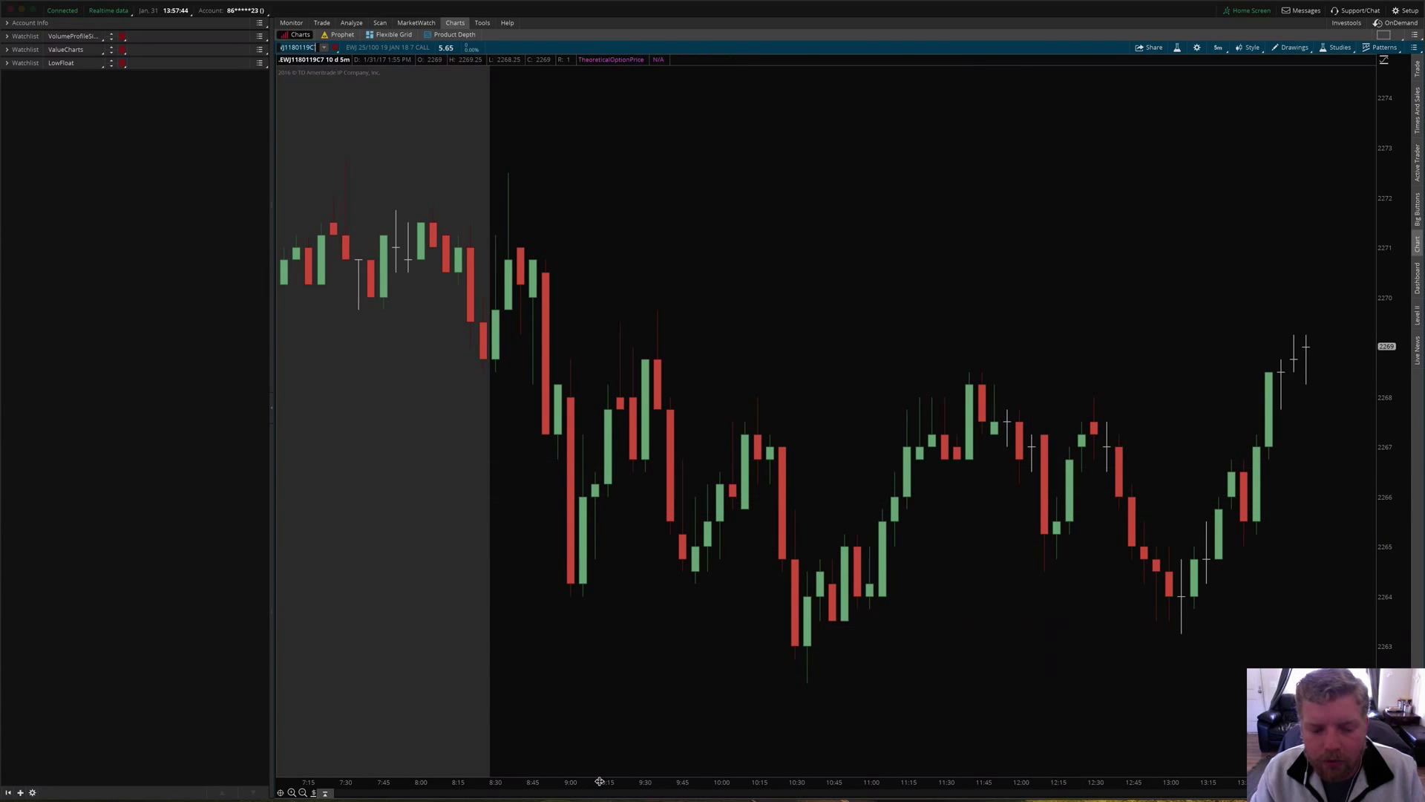
left_click_drag(603, 781, 754, 776)
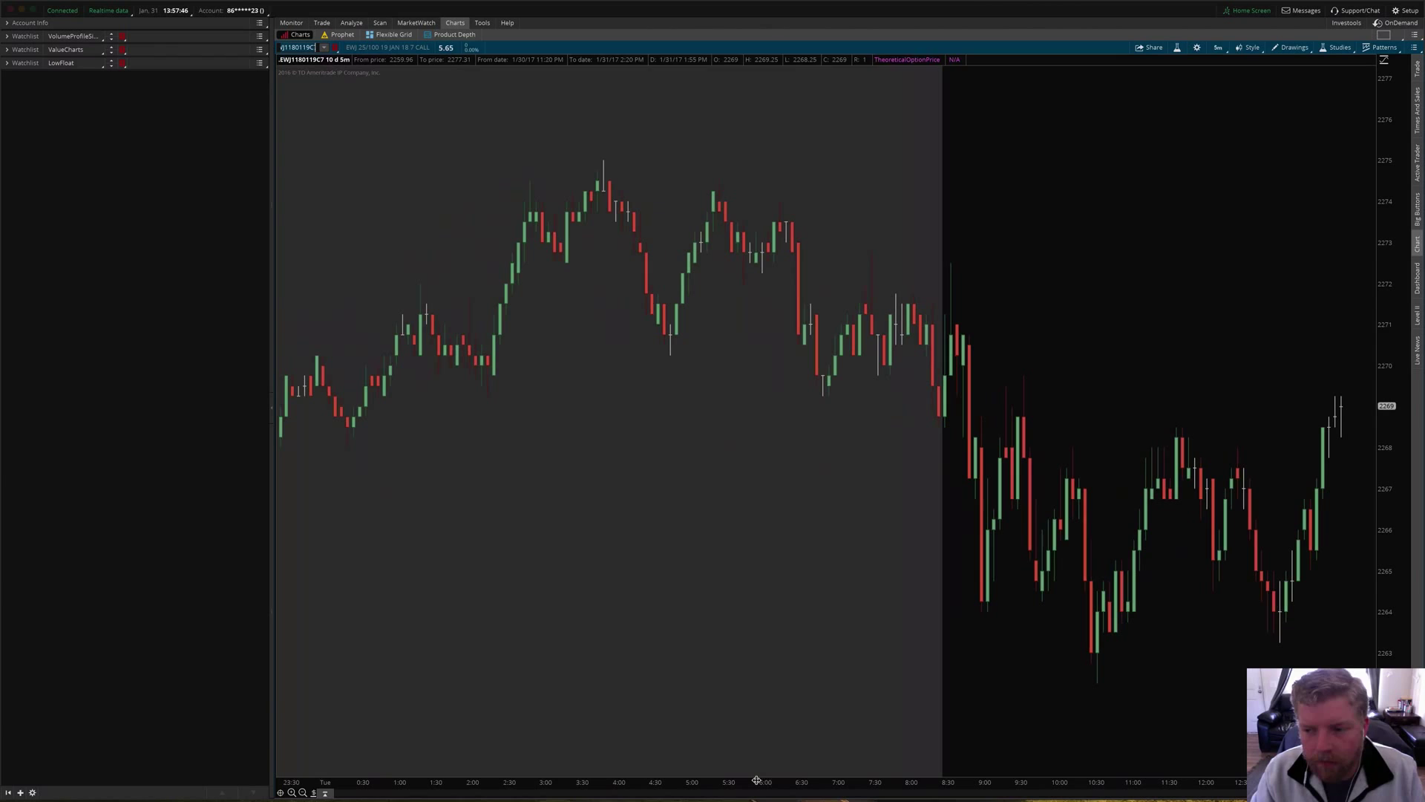
left_click(382, 23)
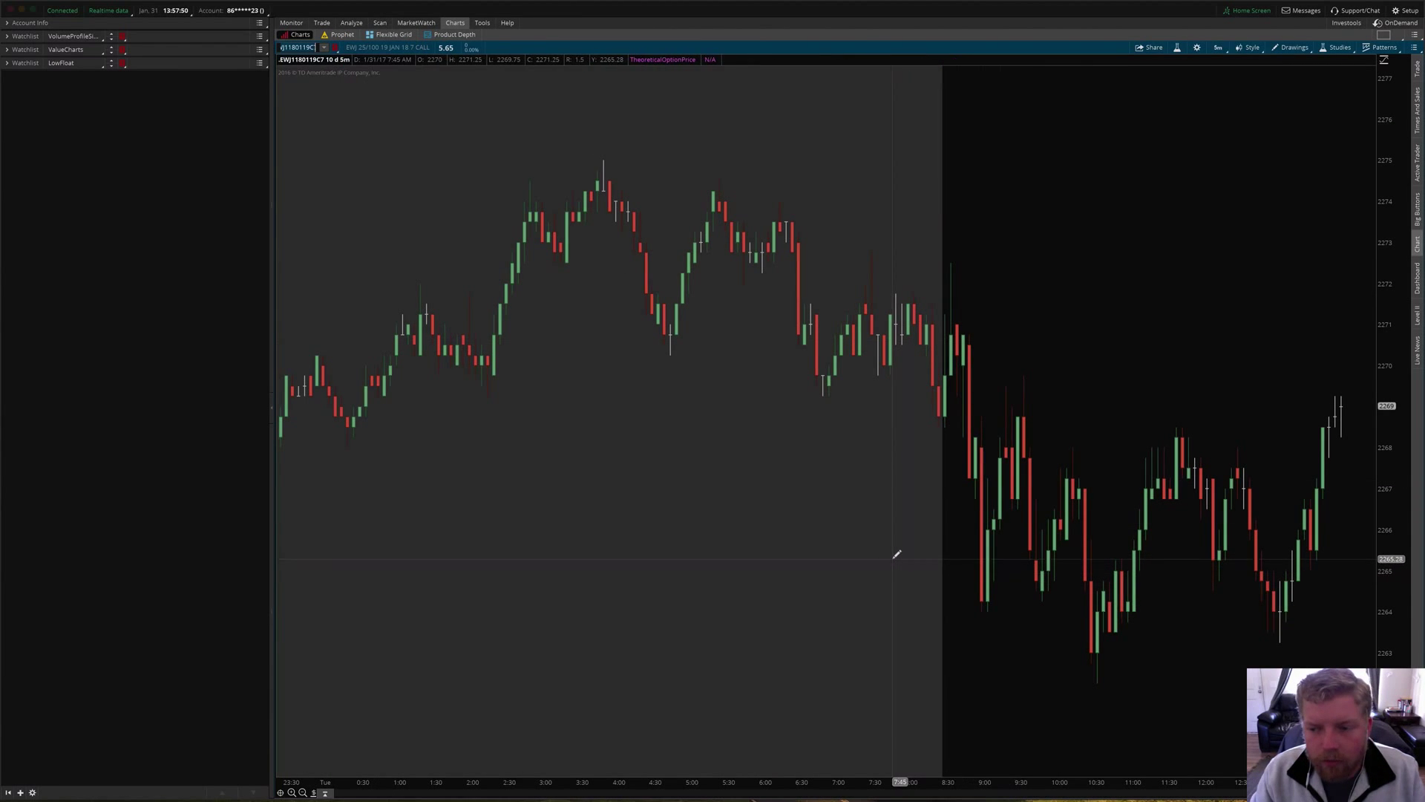
left_click(381, 24)
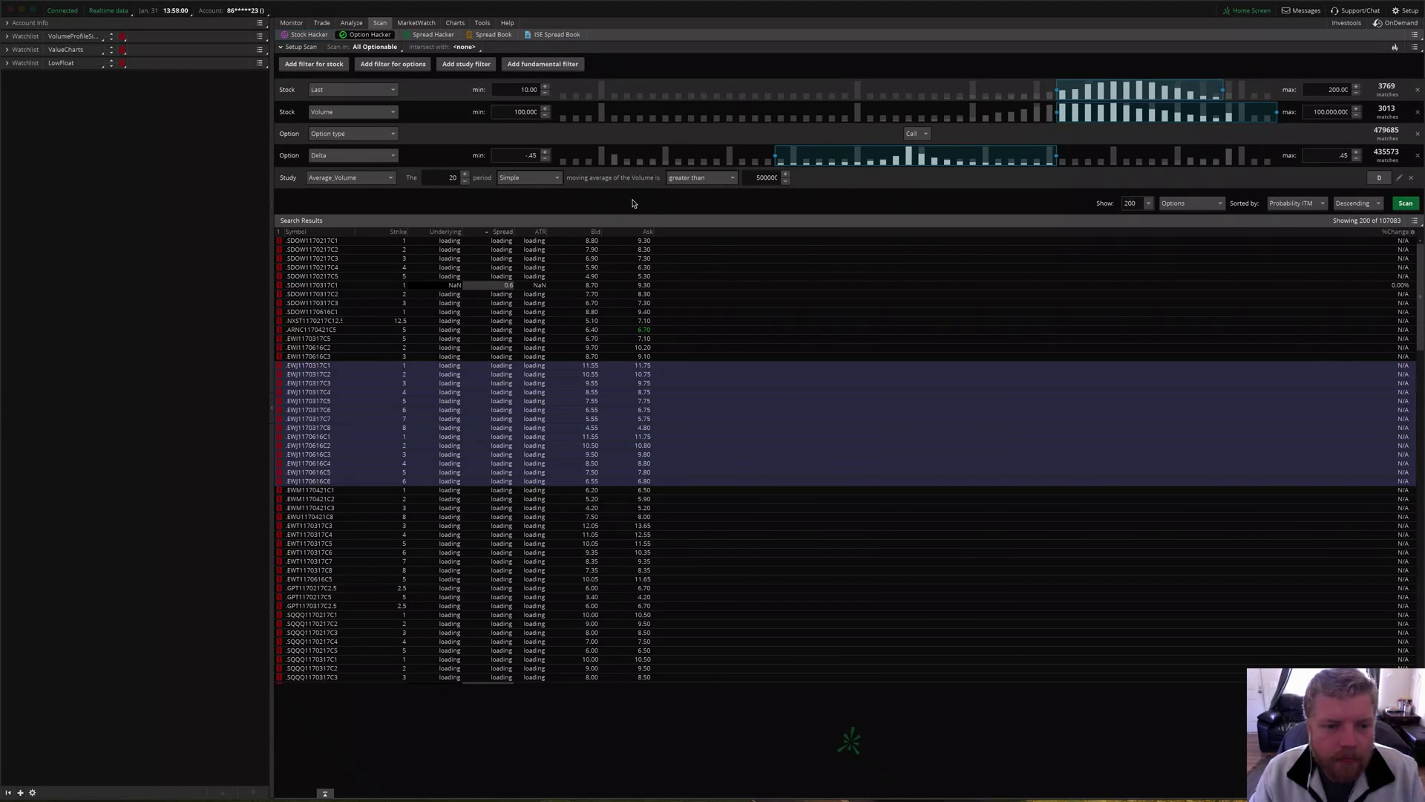
- Sort the call-option scan results by Spread
left_click(488, 233)
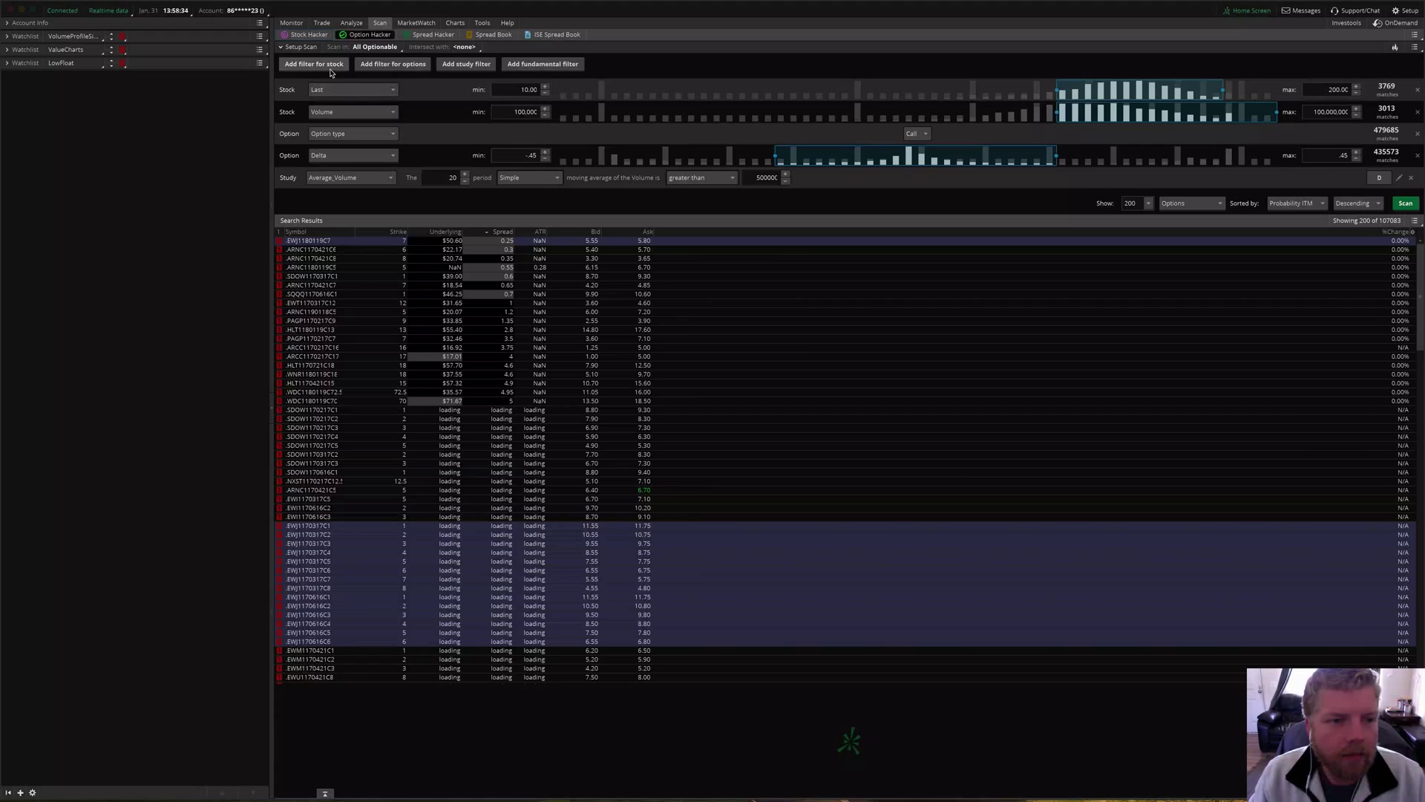
- Add an Open interest option filter with minimum 1,000 and rerun the scan for 7265 matches
left_click(393, 64)
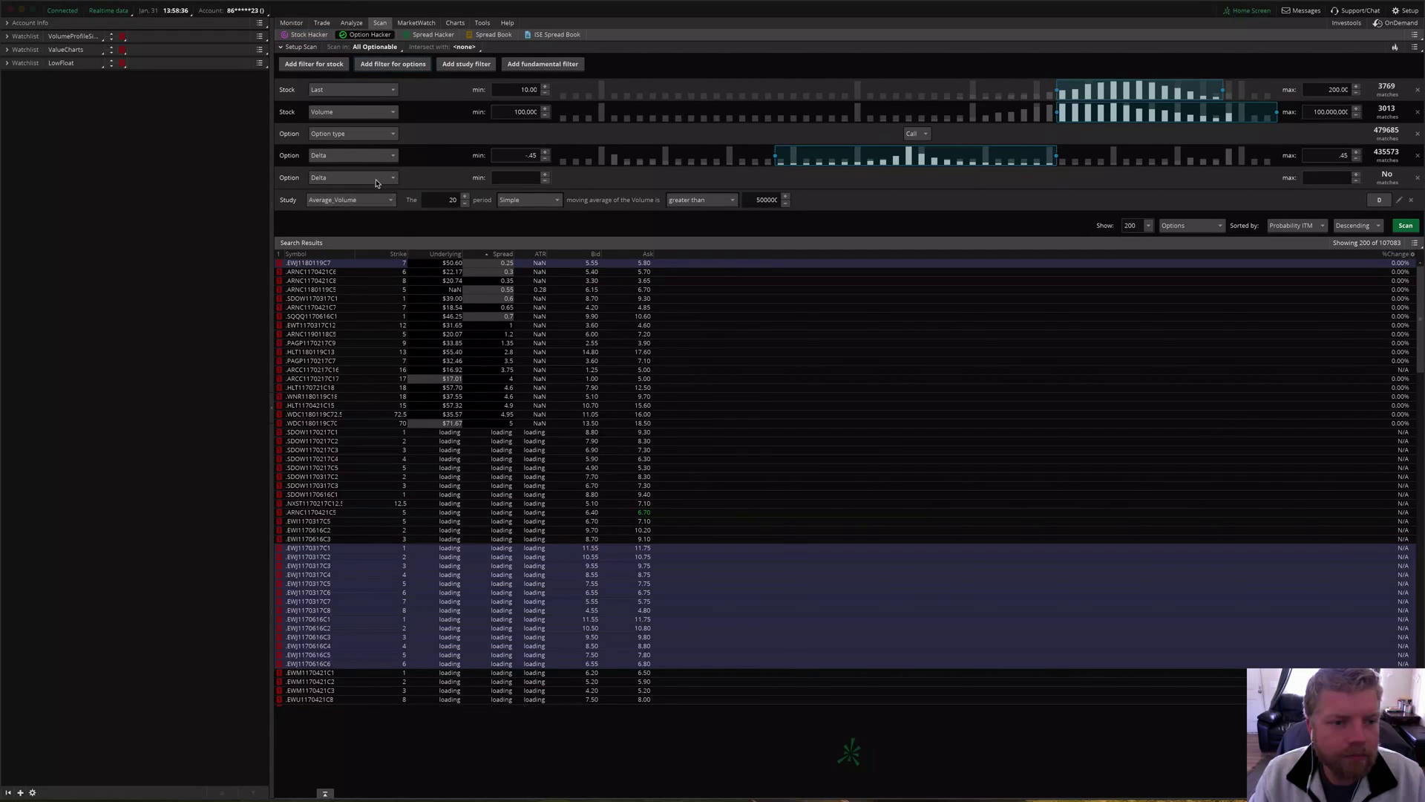
left_click(357, 178)
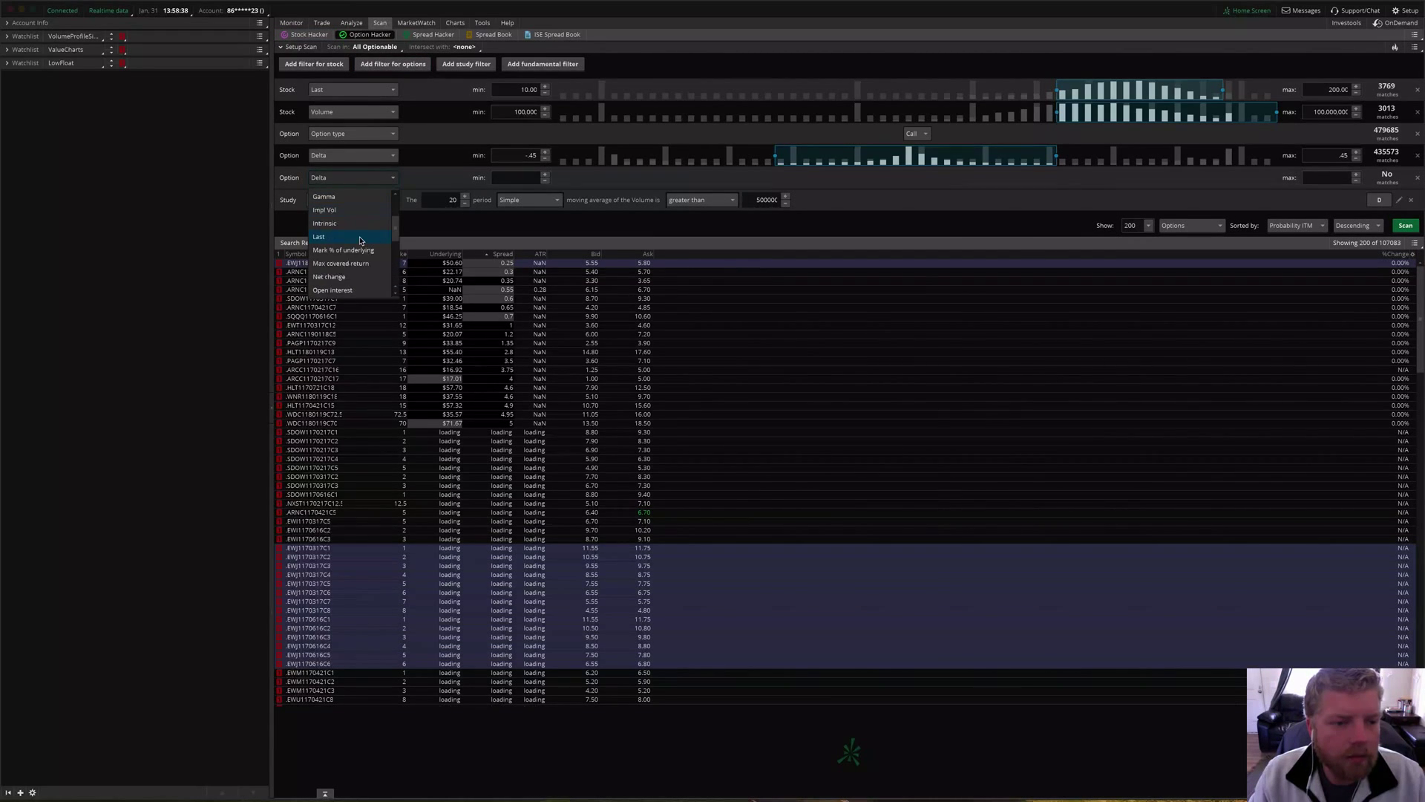
scroll(360, 241, "down", 2)
scroll(359, 242, "down", 3)
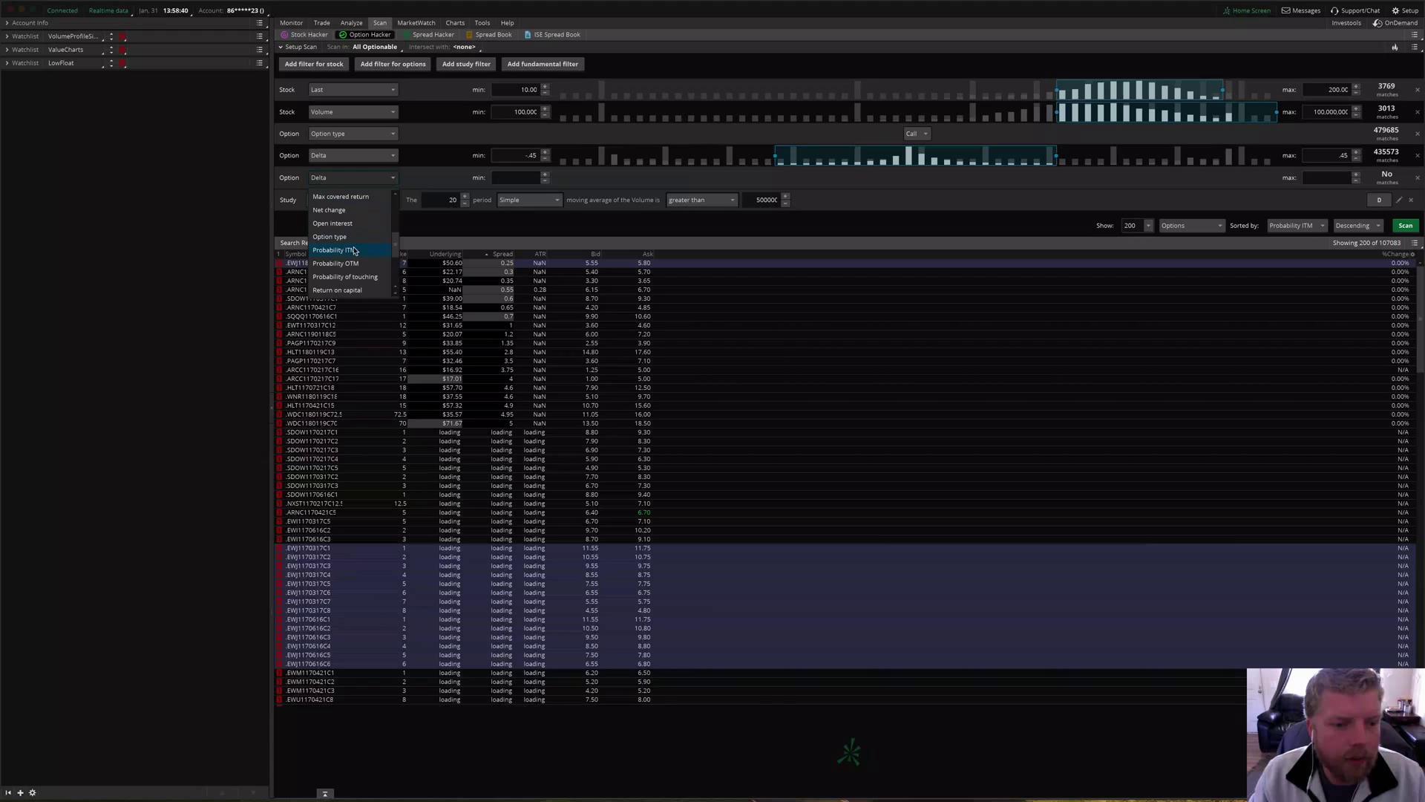
scroll(352, 250, "down", 2)
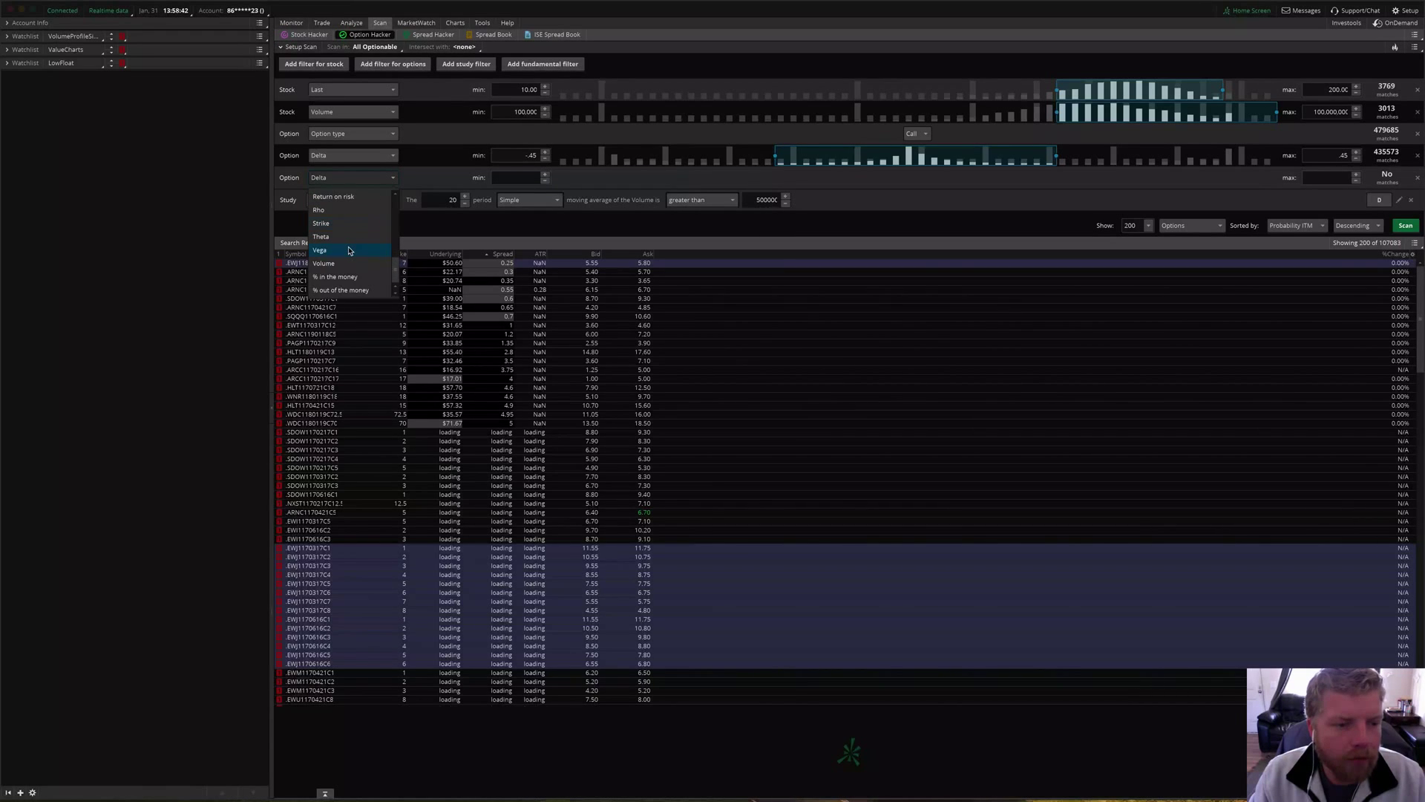
scroll(349, 251, "up", 2)
left_click(349, 250)
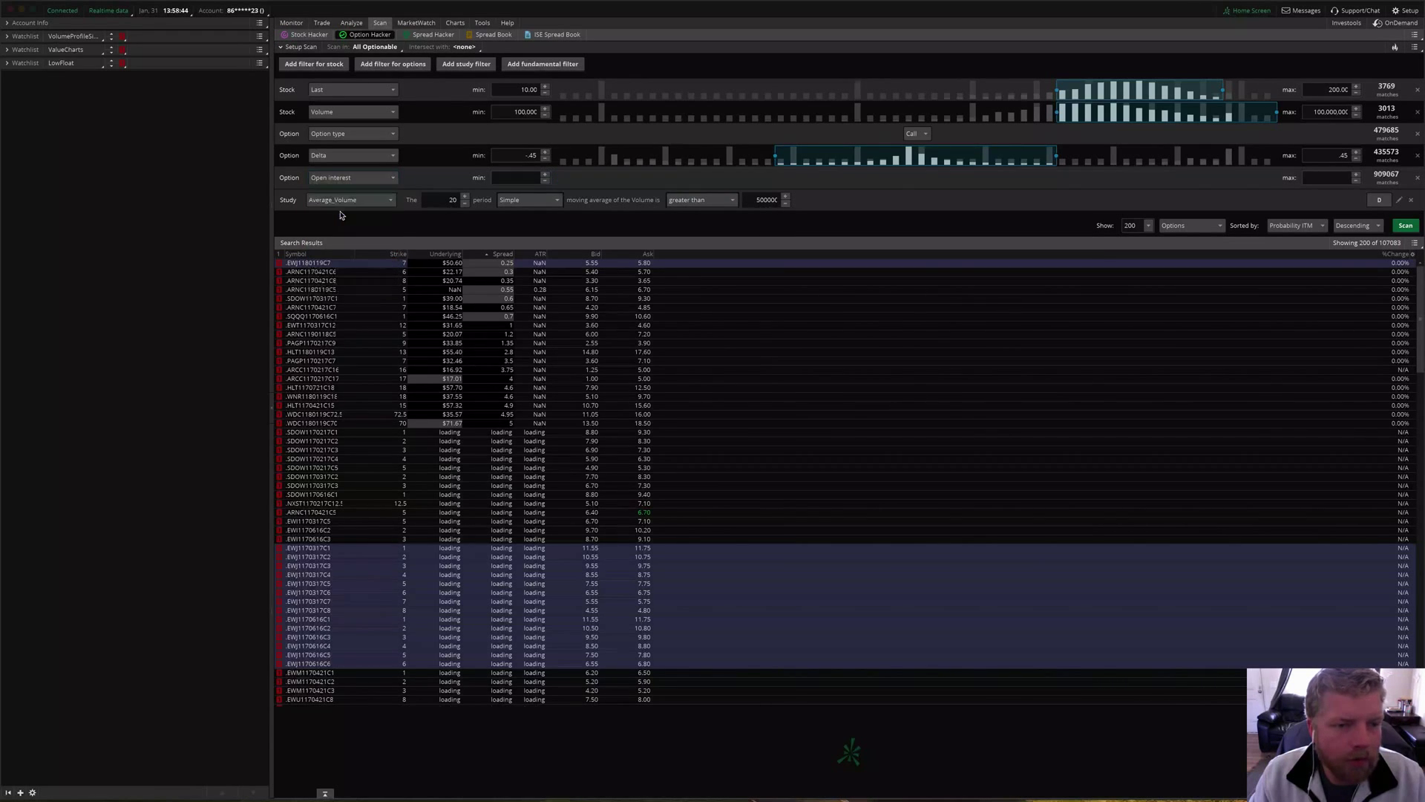
left_click(507, 177)
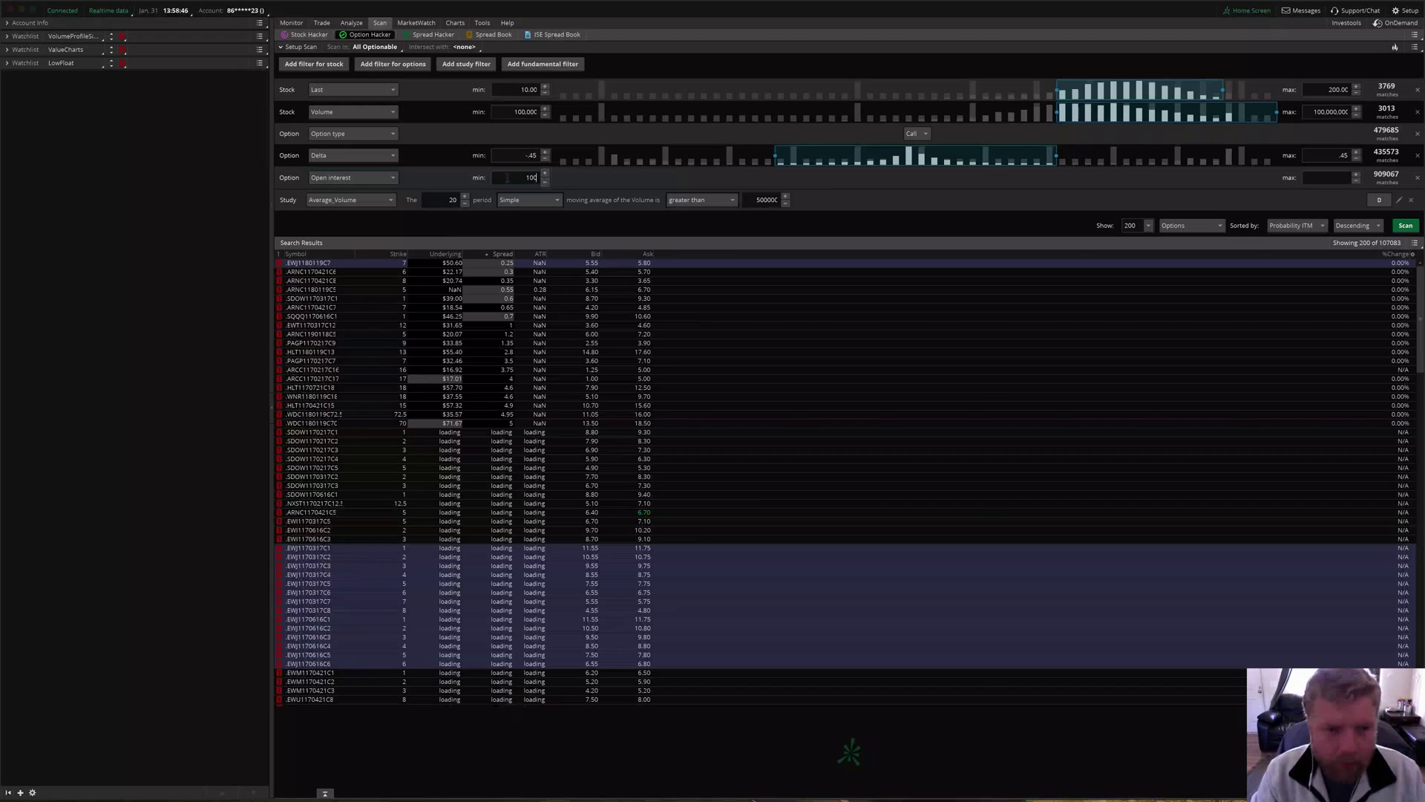
left_click(1408, 227)
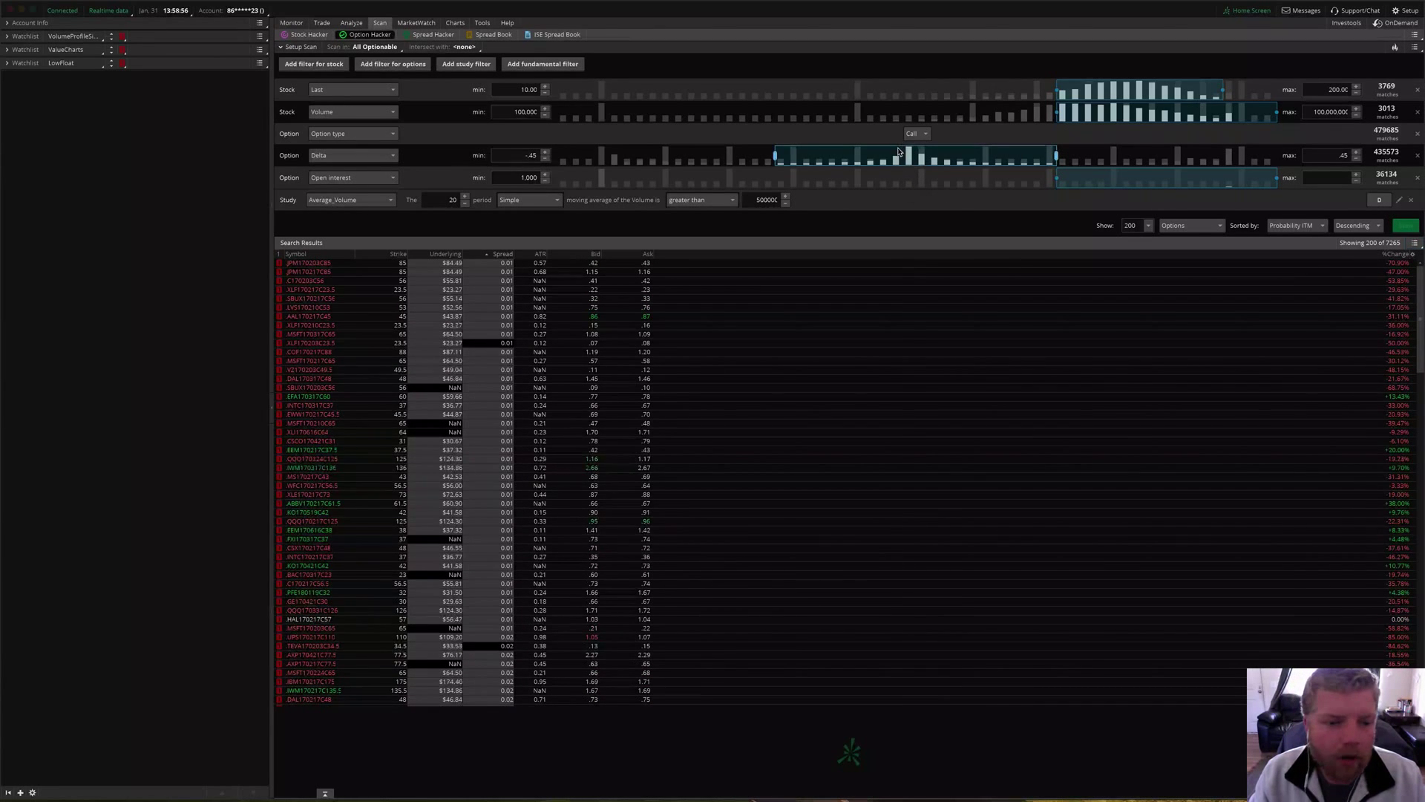
- Save the scan as a personal query named 'sdsdsdffvsfdfgsdf'
left_click(1415, 47)
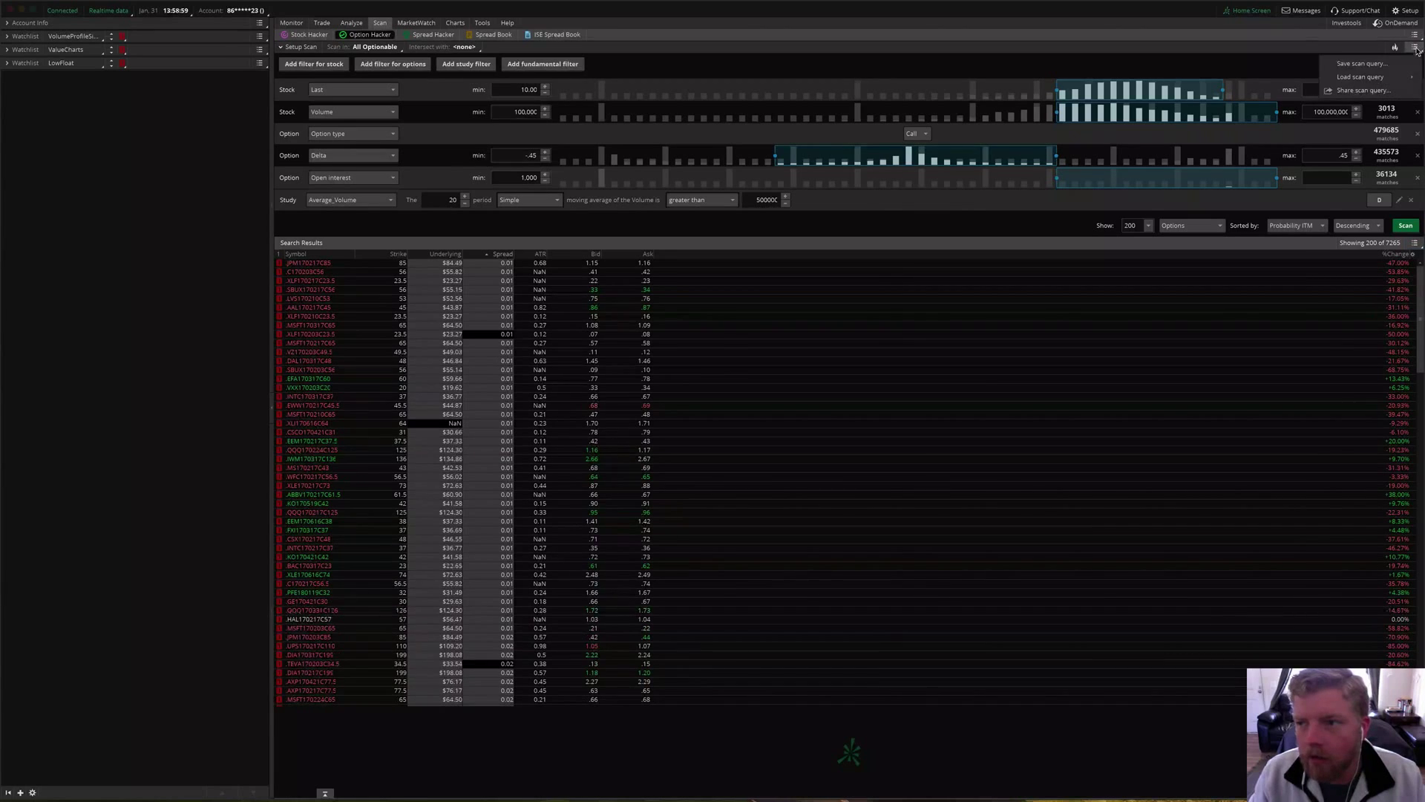
left_click(1351, 69)
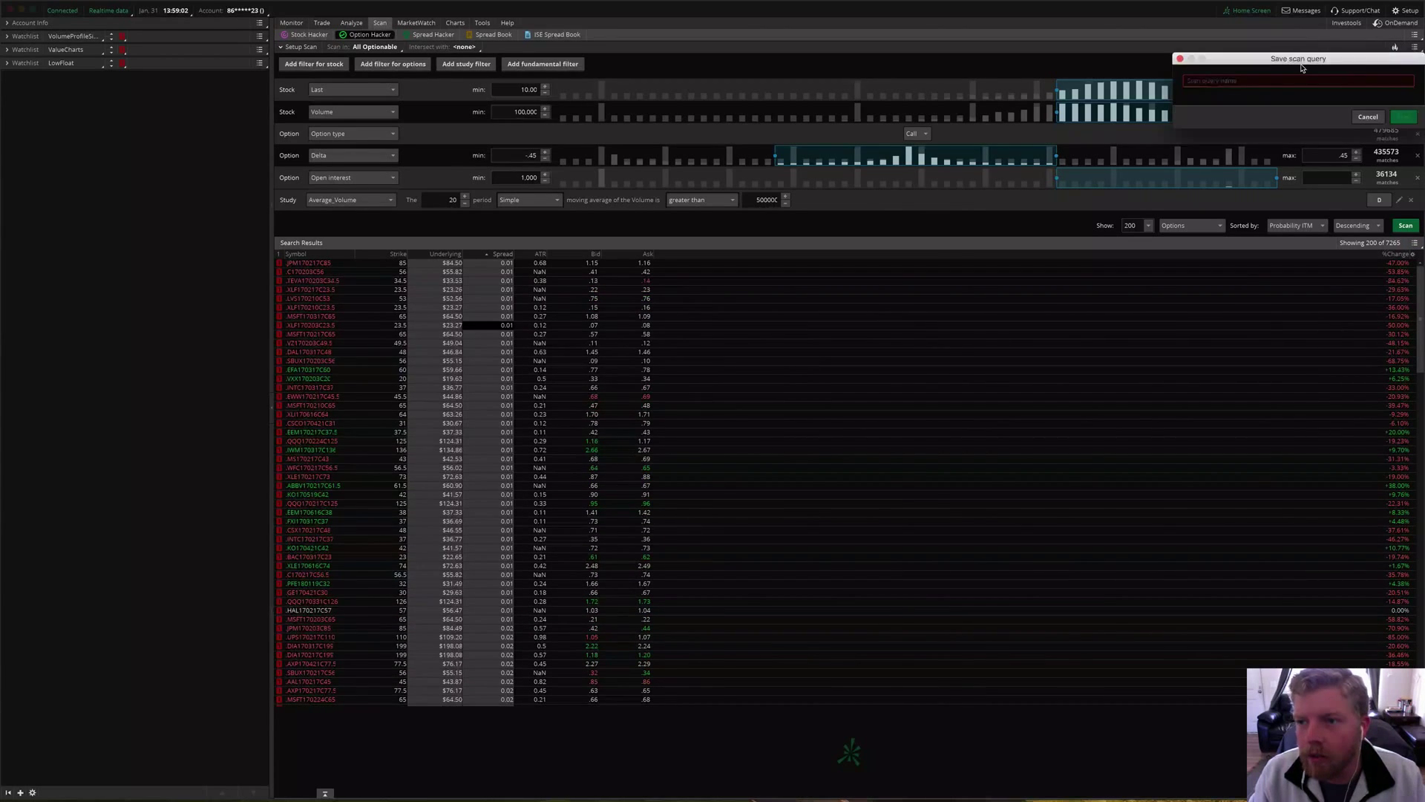
left_click_drag(1288, 58, 979, 168)
type("sdsdsdf")
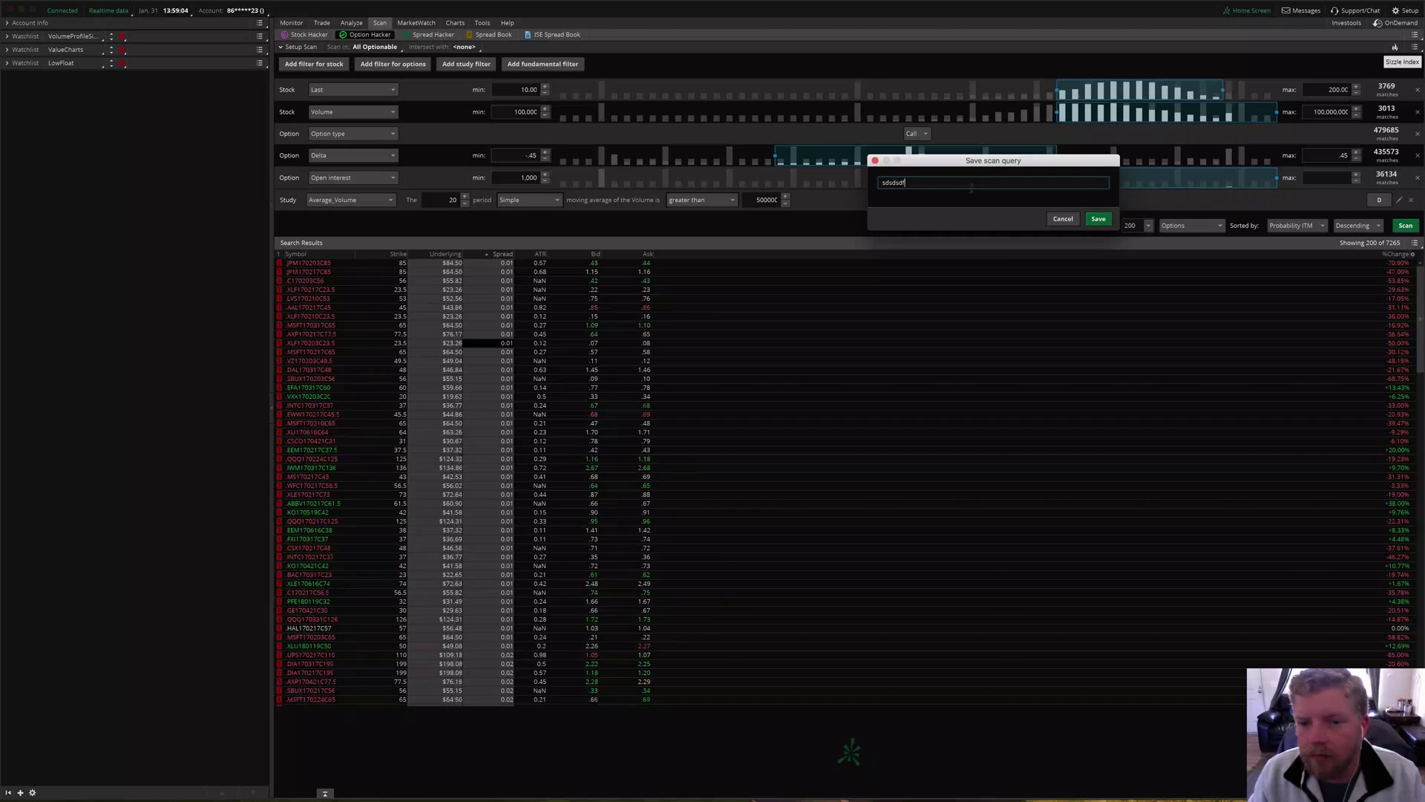
type("fvsfdfgsdf")
left_click(1096, 222)
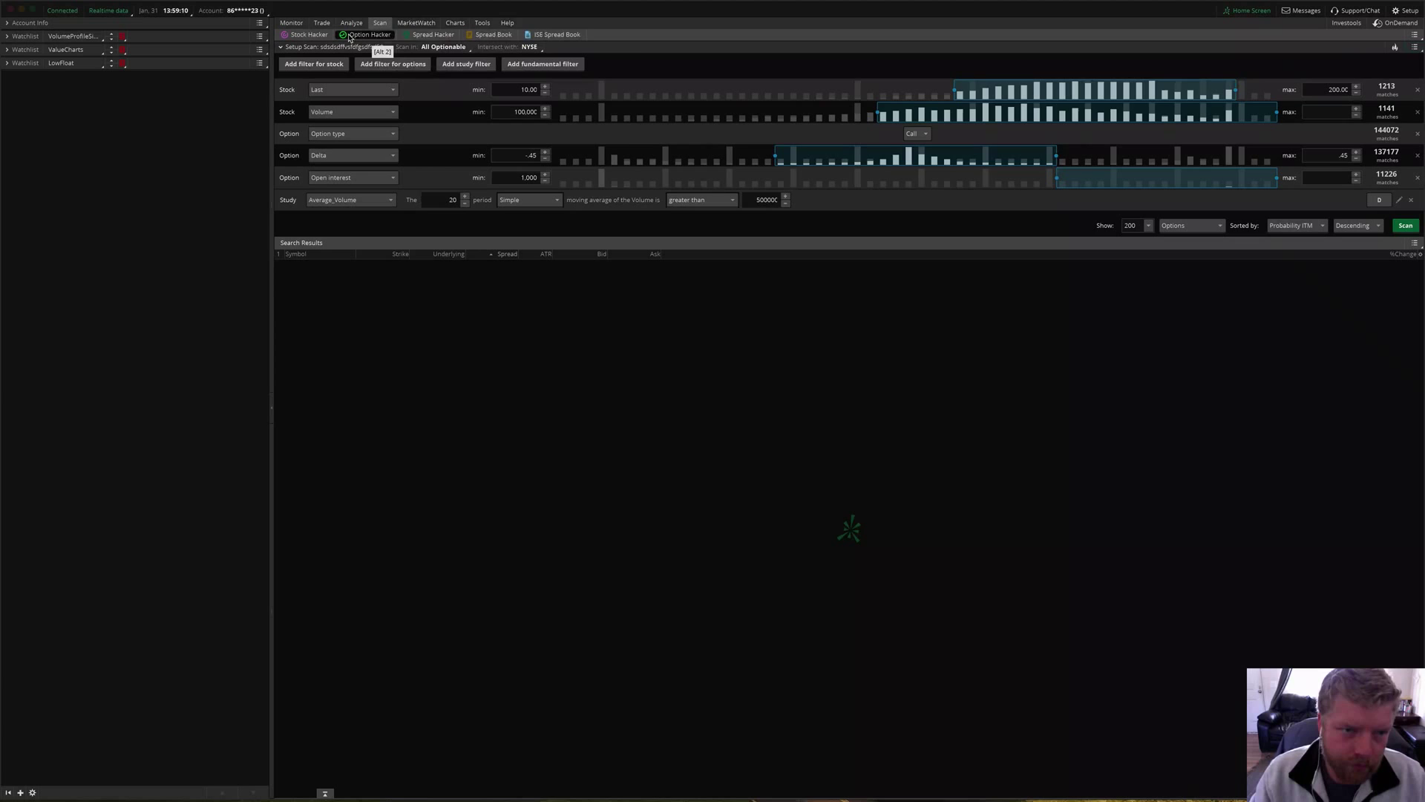
- Set Intersect with to Clear filter so results are no longer limited to NYSE
scroll(1416, 96, "down", 5)
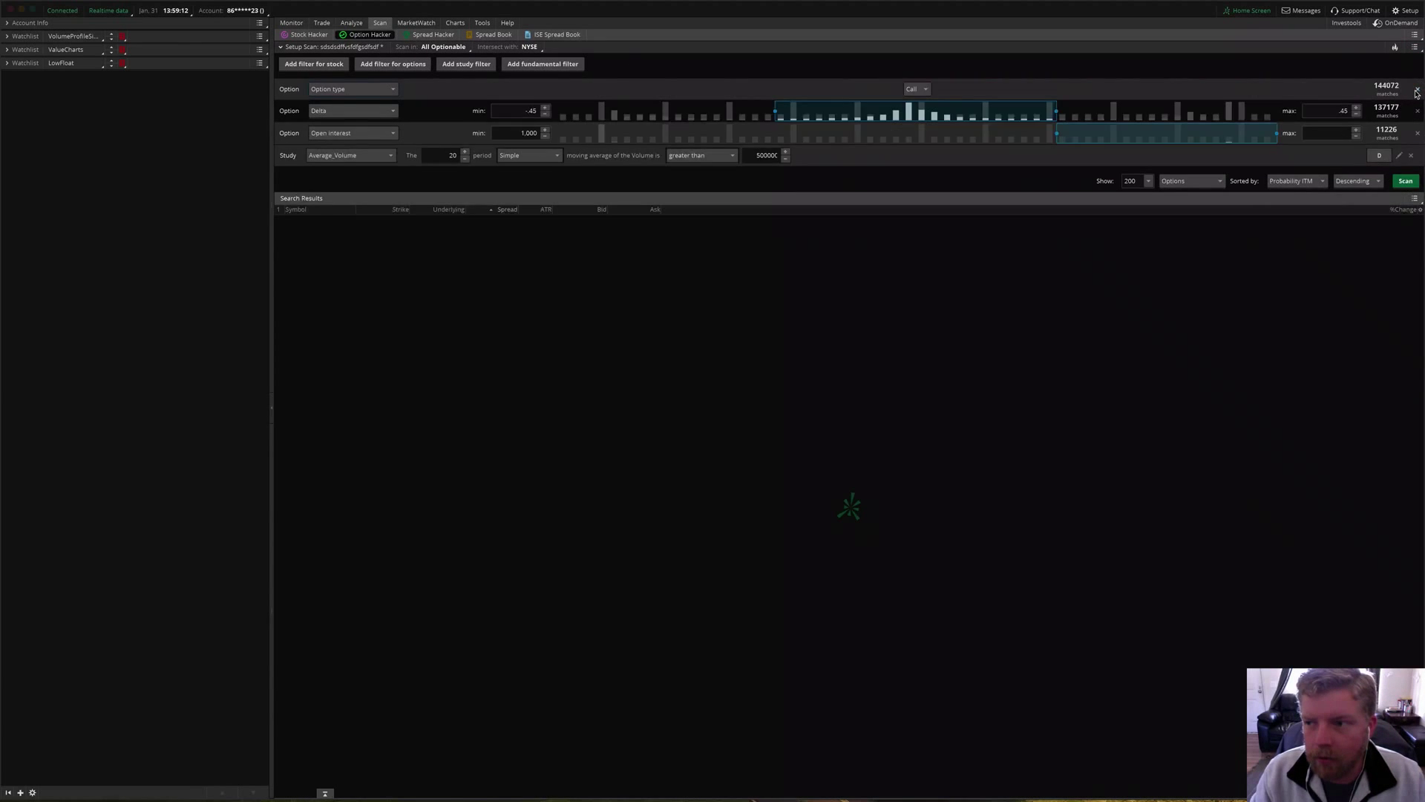
left_click(1414, 93)
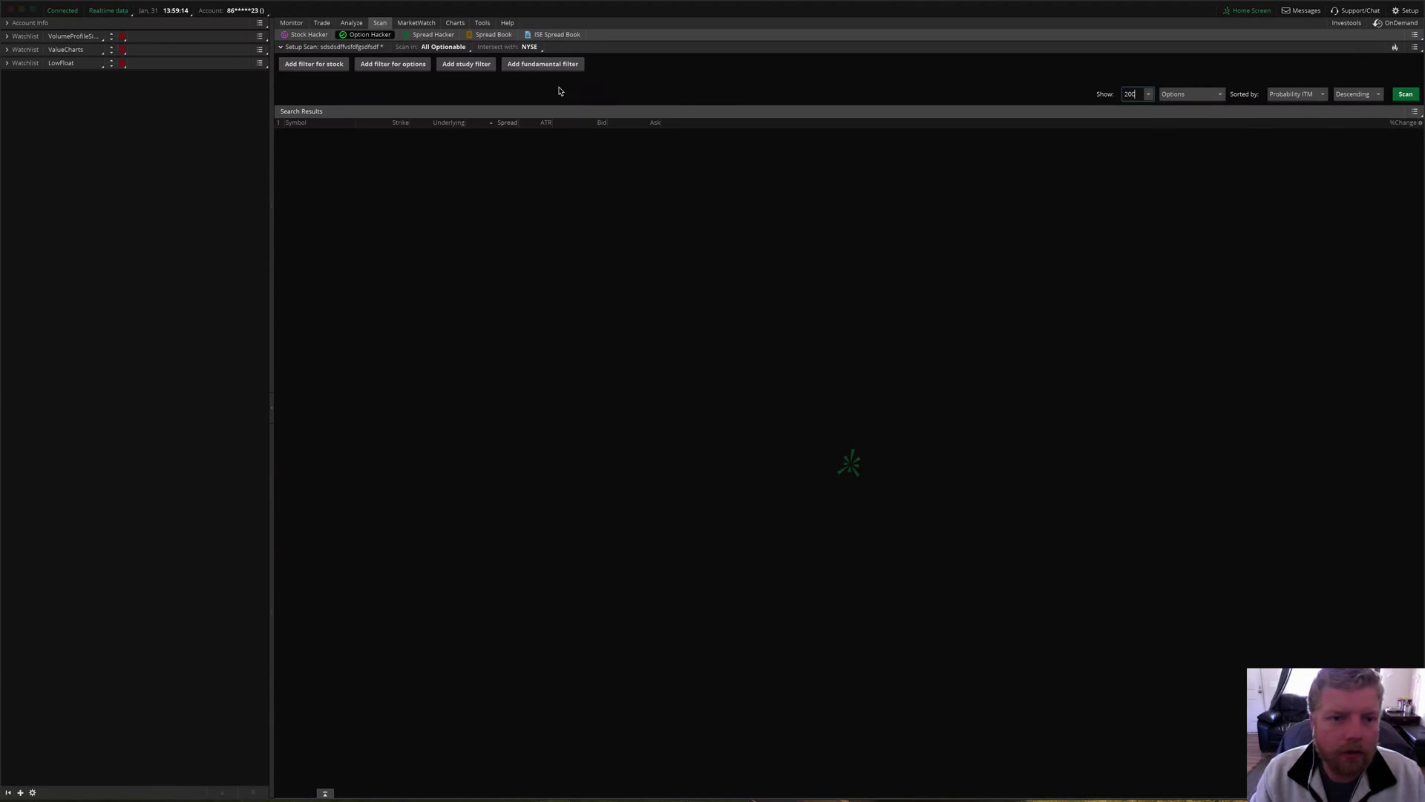
left_click(529, 47)
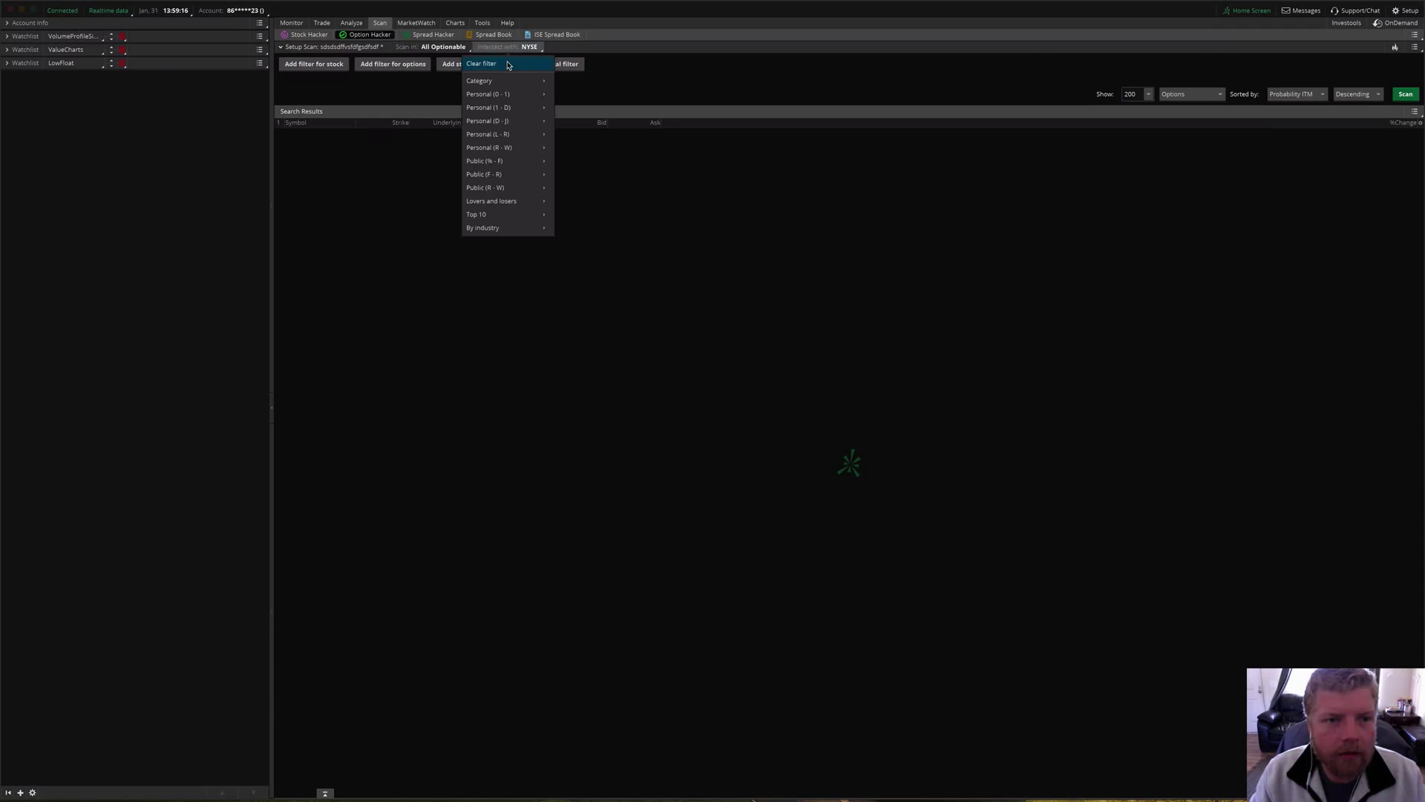
left_click(508, 64)
- Load the saved scan from Load scan query > Personal (R - W)
left_click(1415, 47)
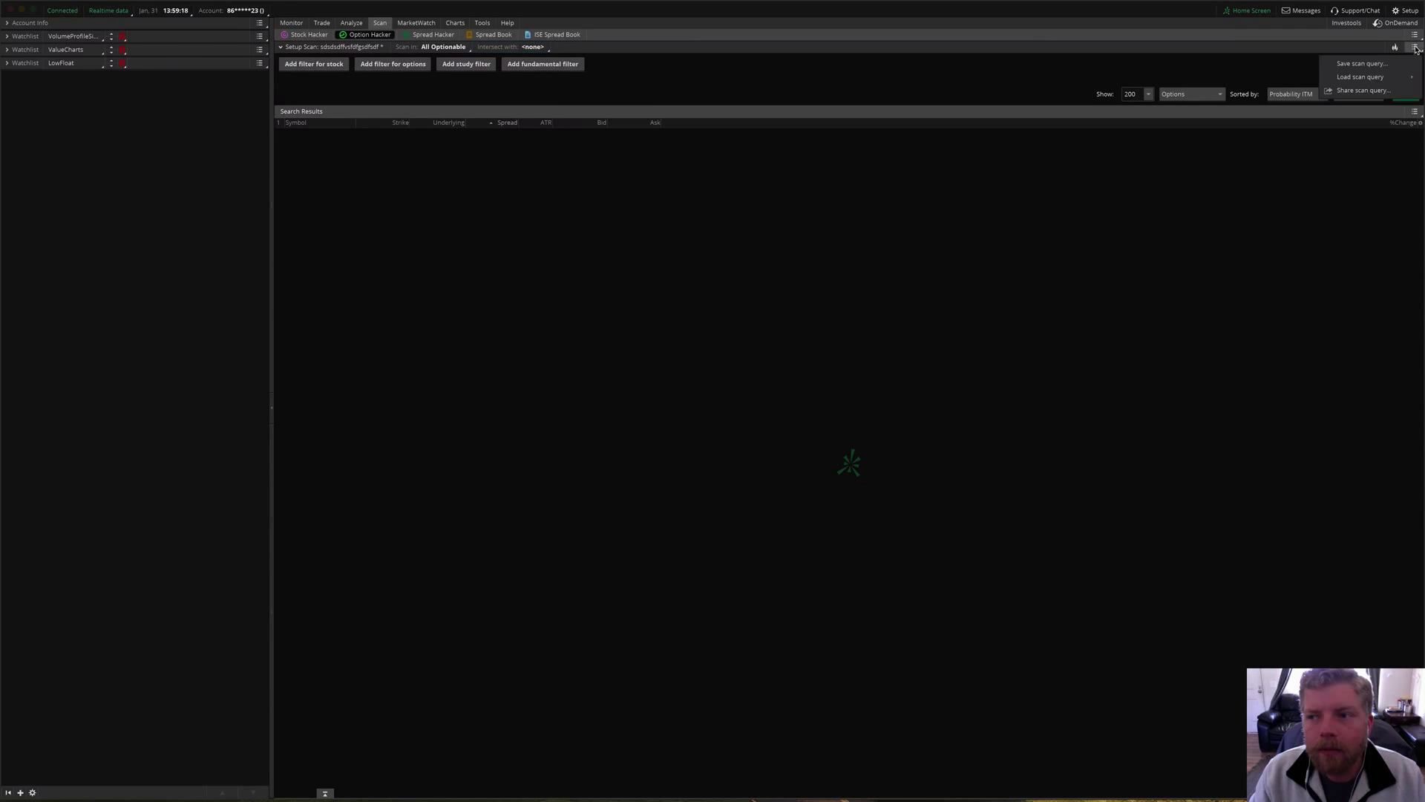
mouse_move(1391, 77)
mouse_move(1260, 78)
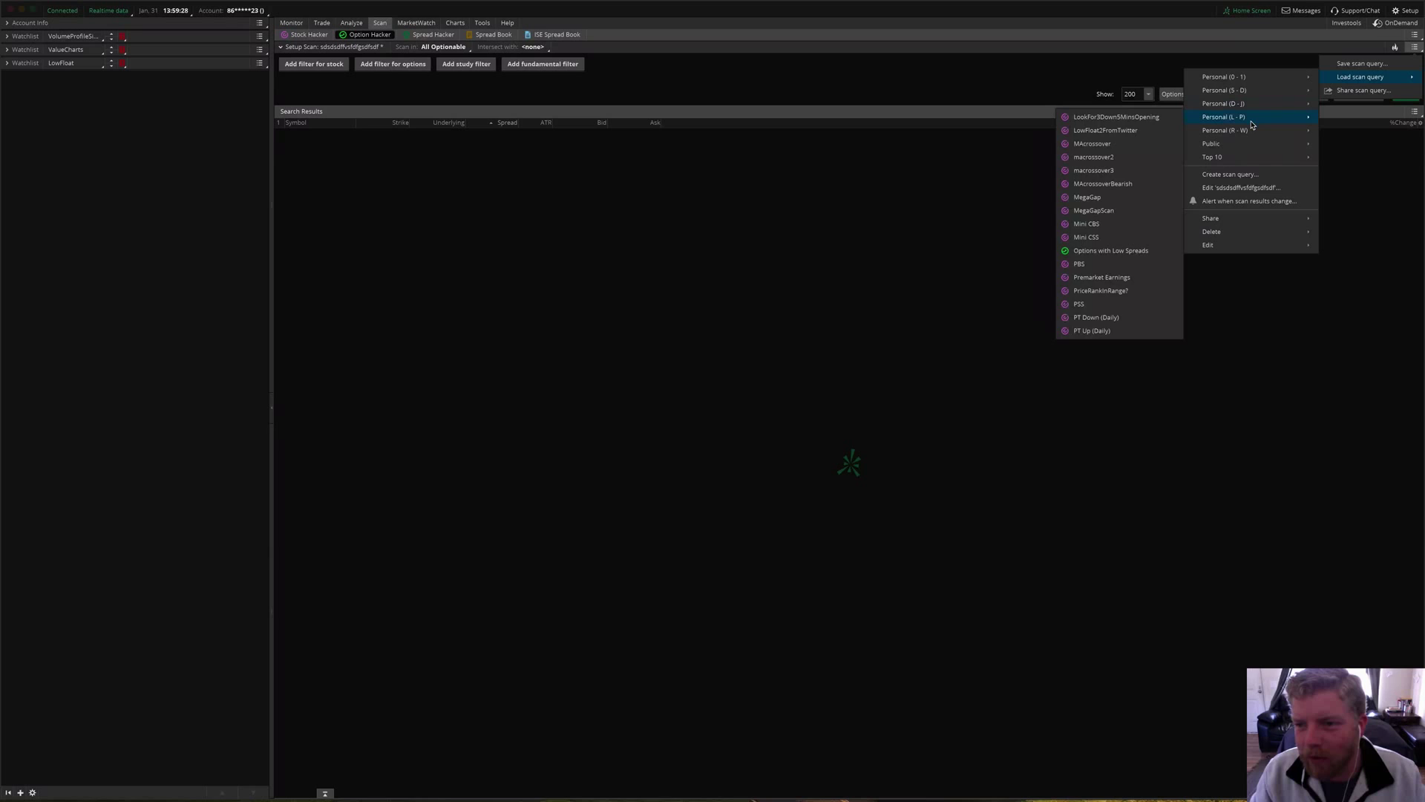
mouse_move(1244, 132)
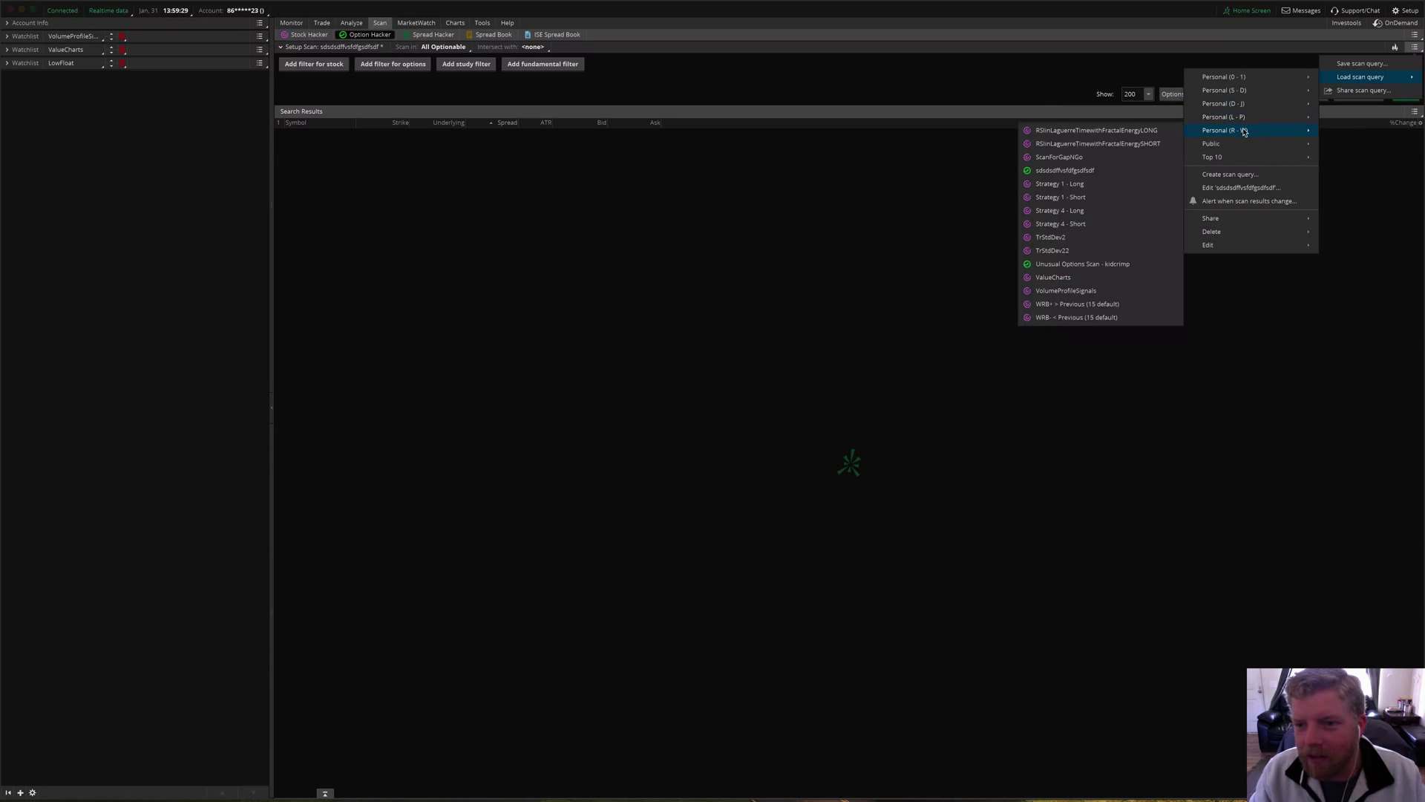
left_click(1082, 171)
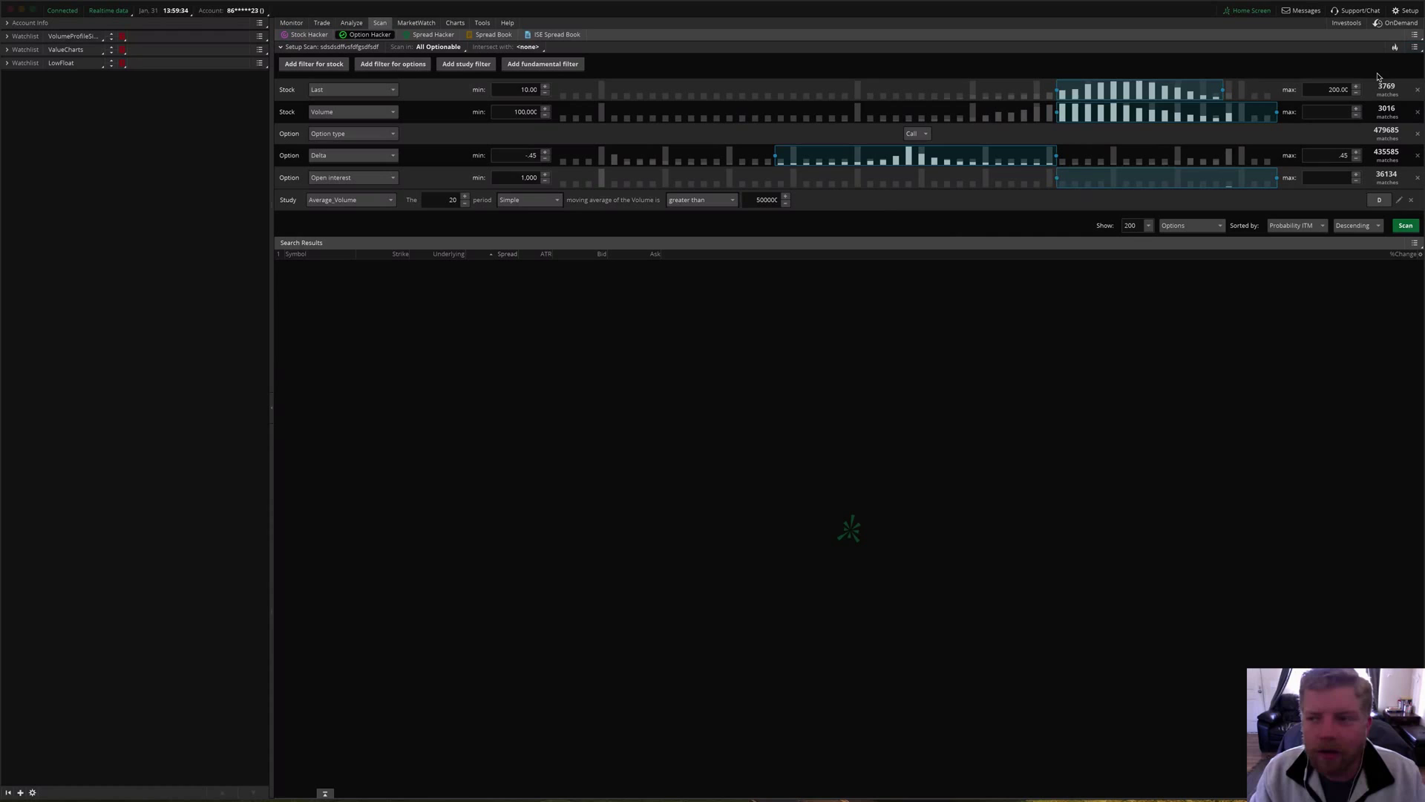
left_click(1415, 47)
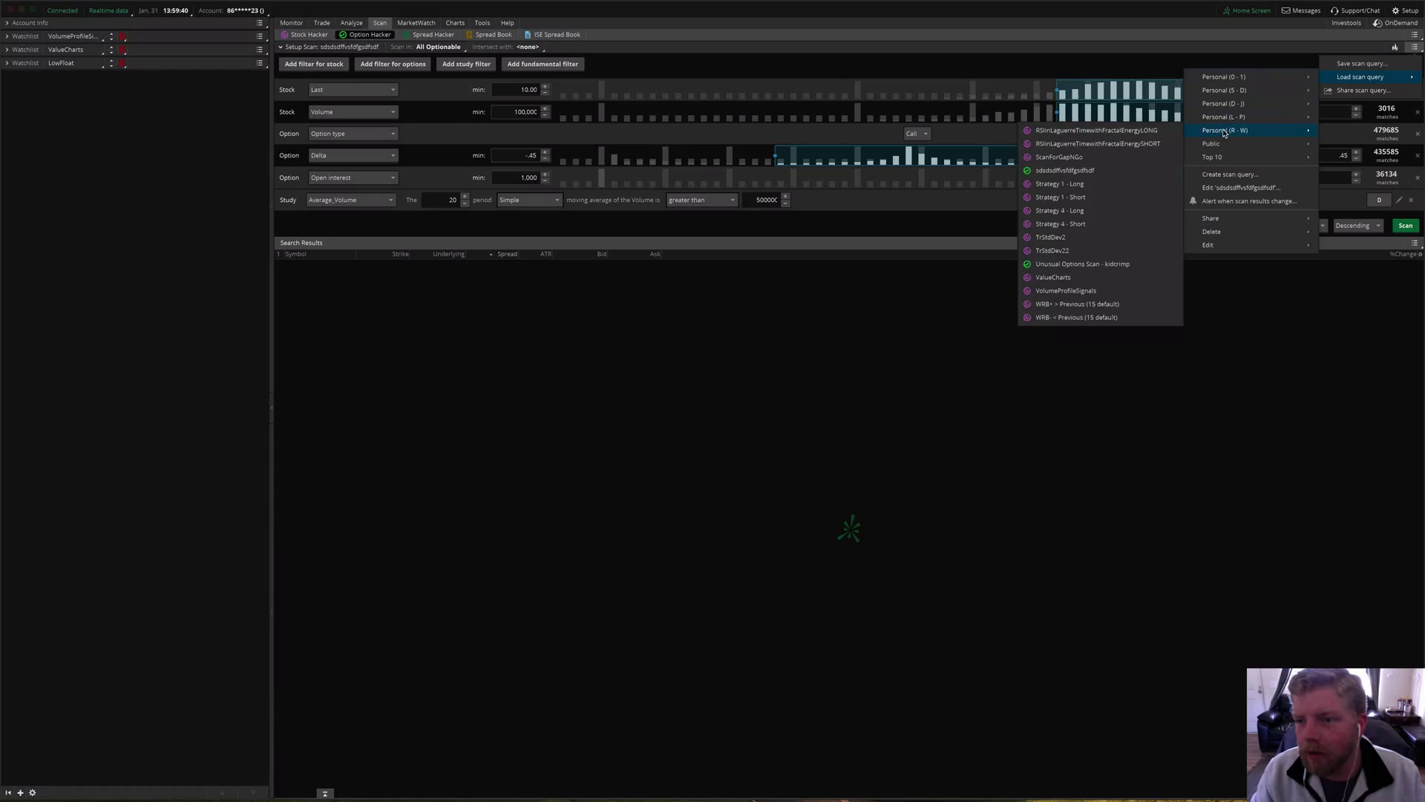
mouse_move(1225, 129)
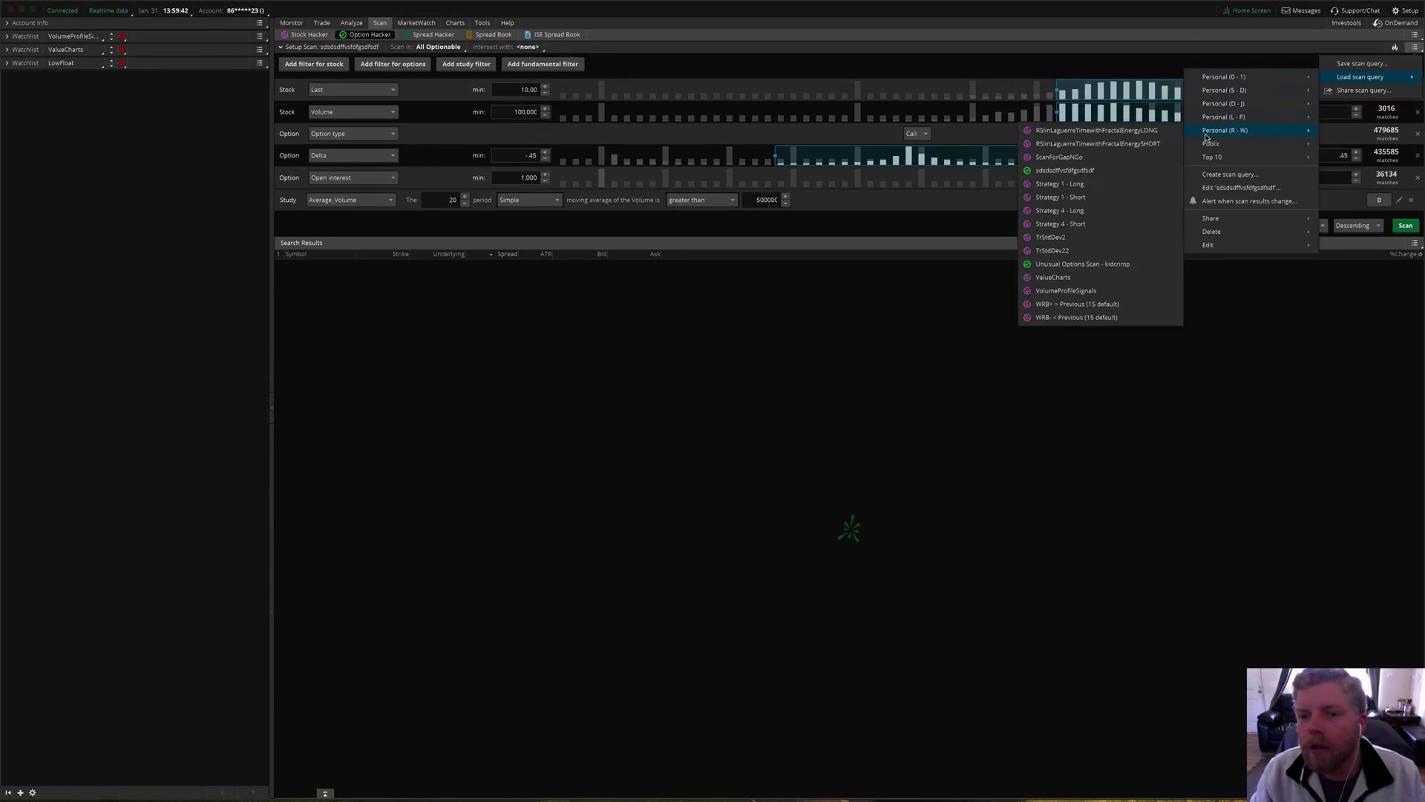
left_click(1070, 172)
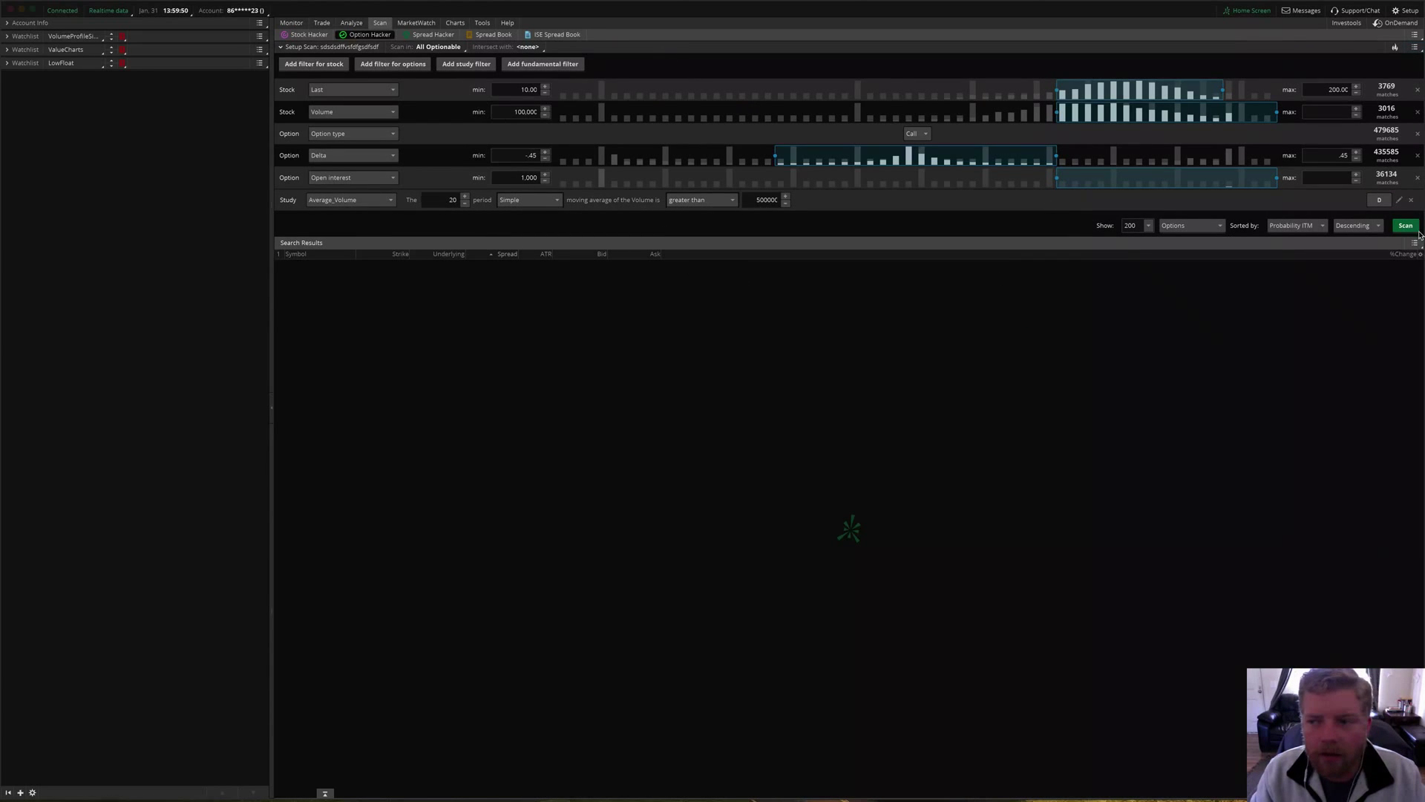
left_click(1308, 226)
mouse_move(1308, 239)
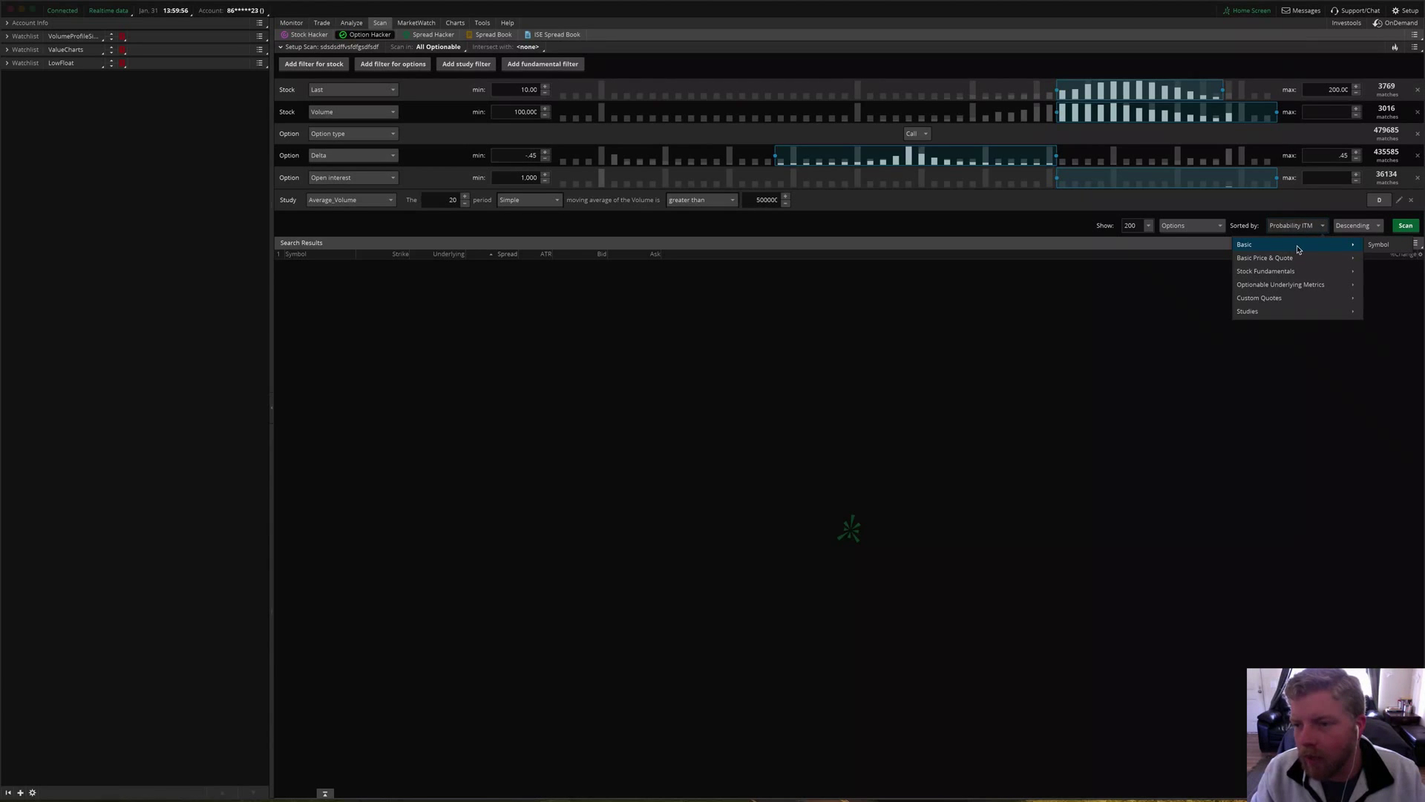
left_click(1356, 228)
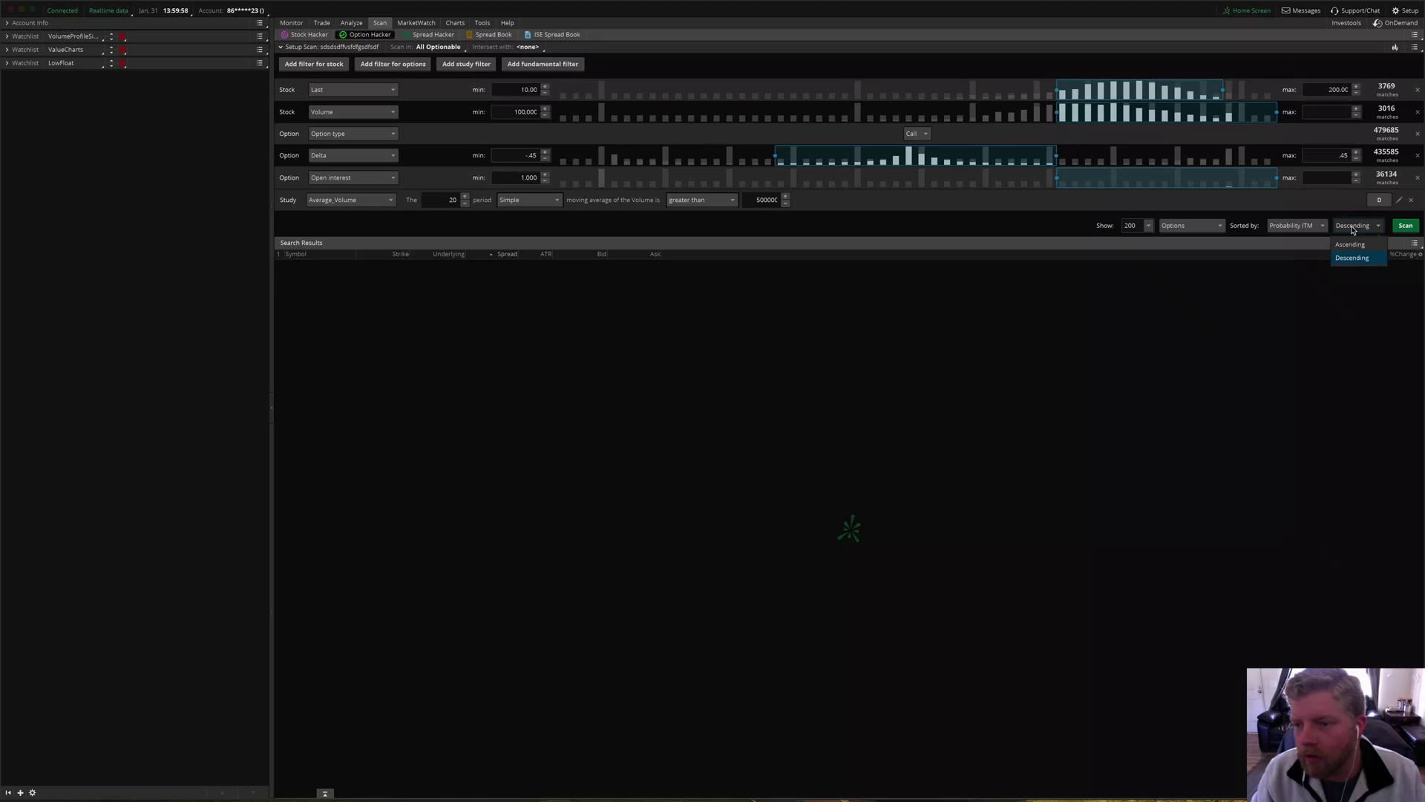
left_click(1261, 323)
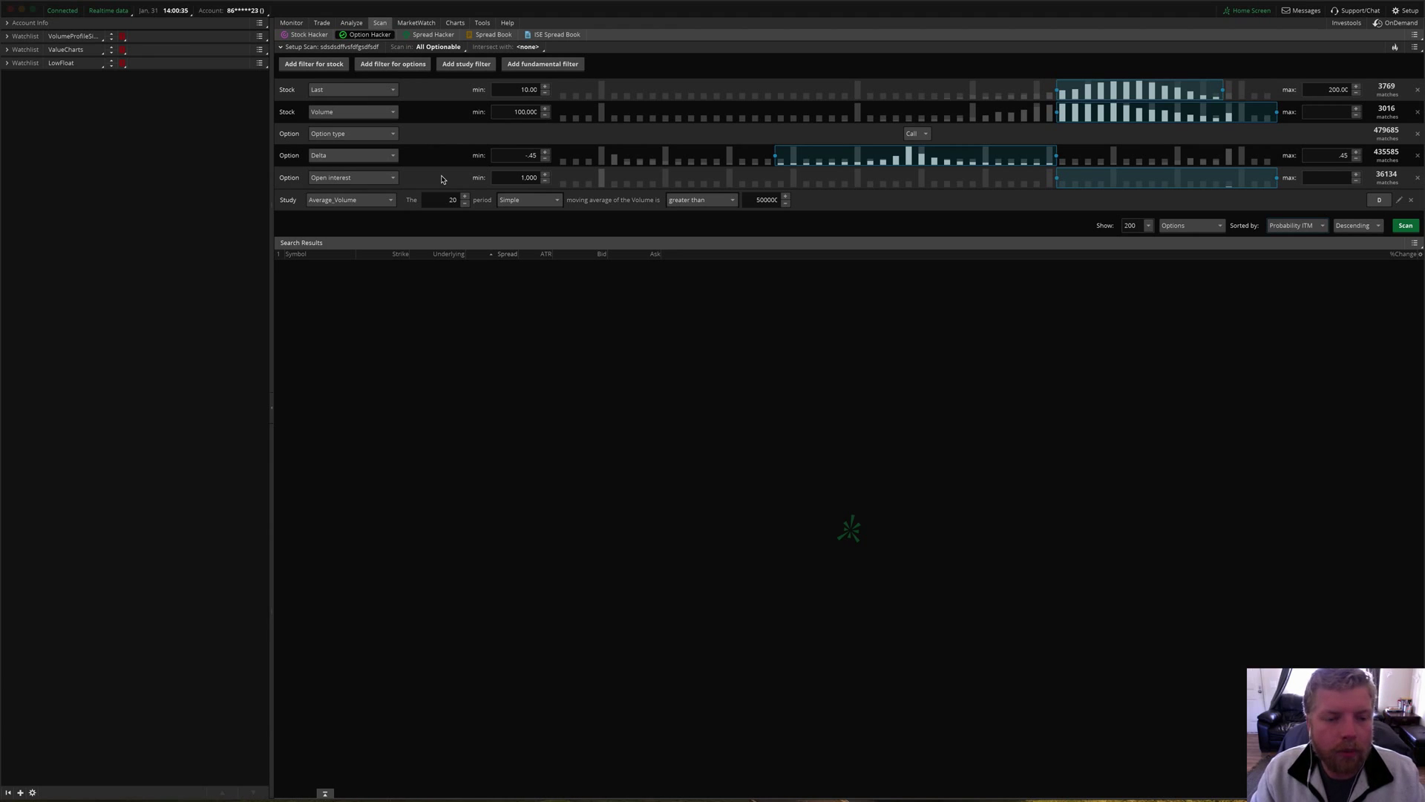
left_click(336, 202)
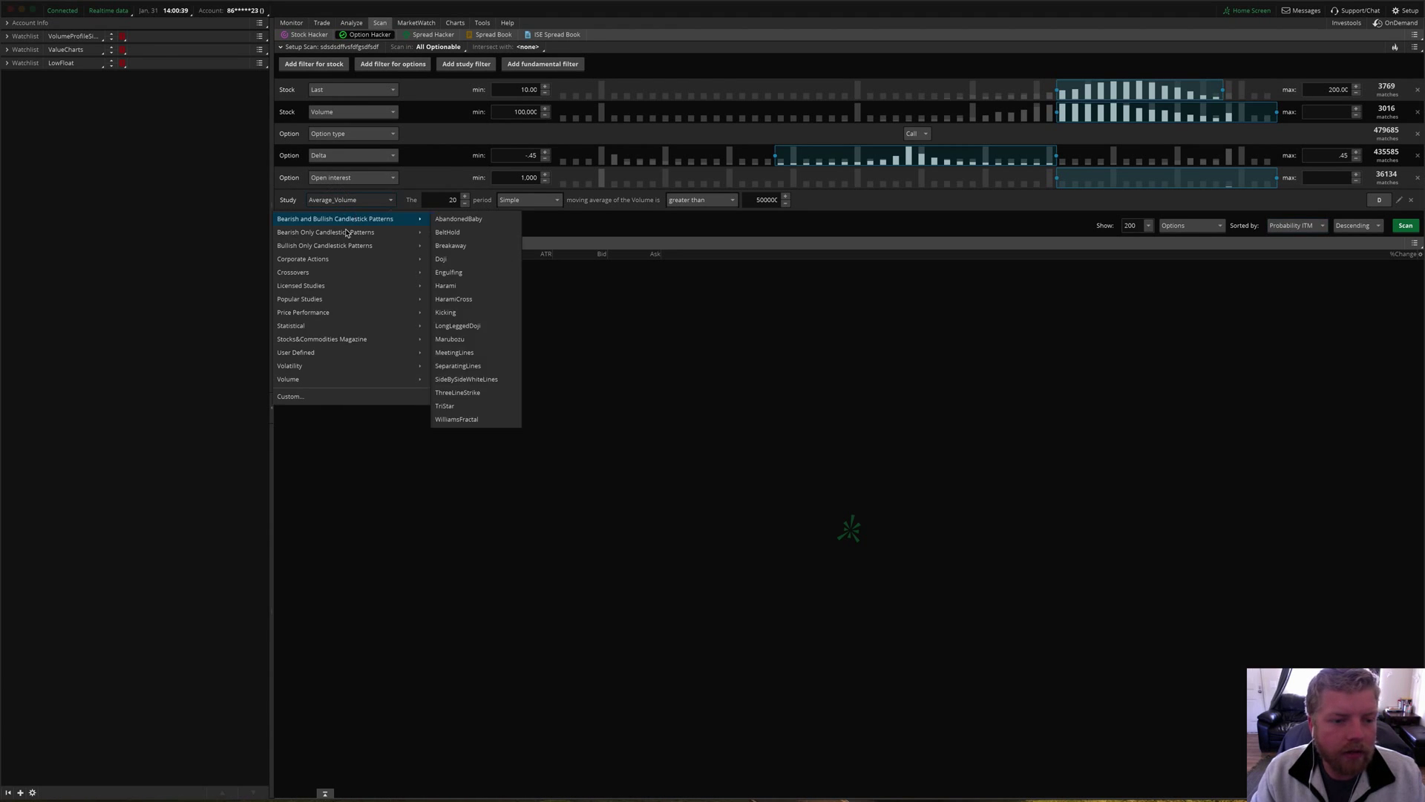
mouse_move(378, 320)
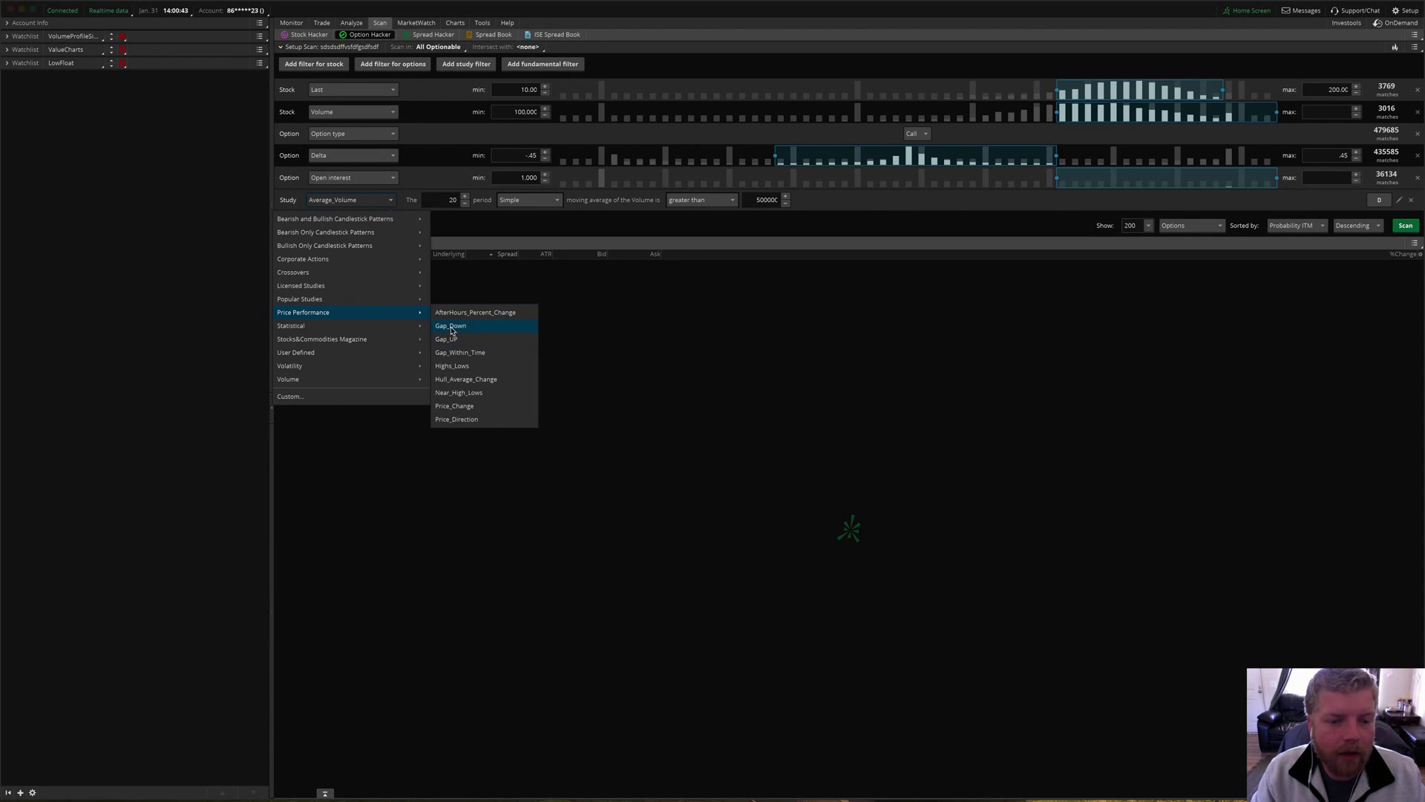
left_click(805, 317)
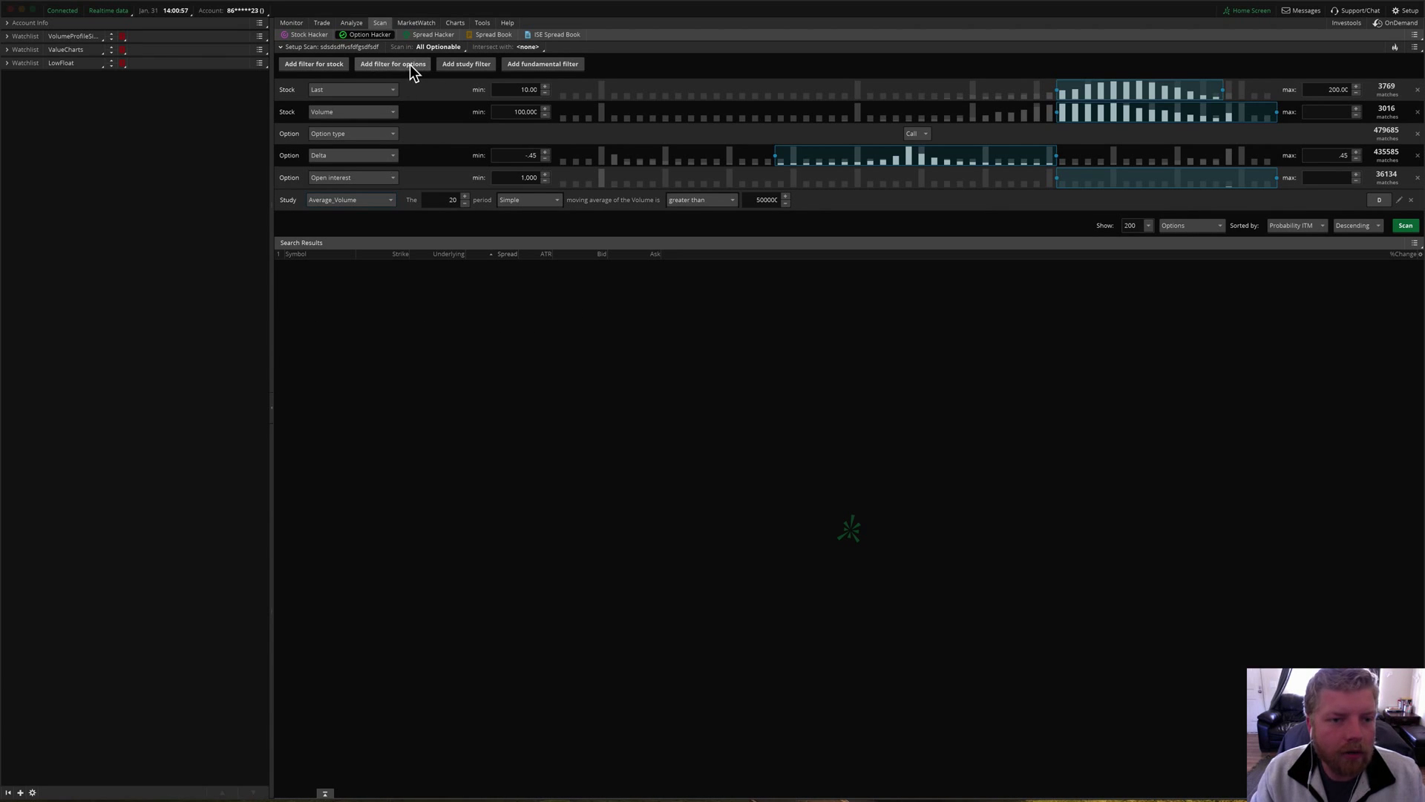
left_click(339, 135)
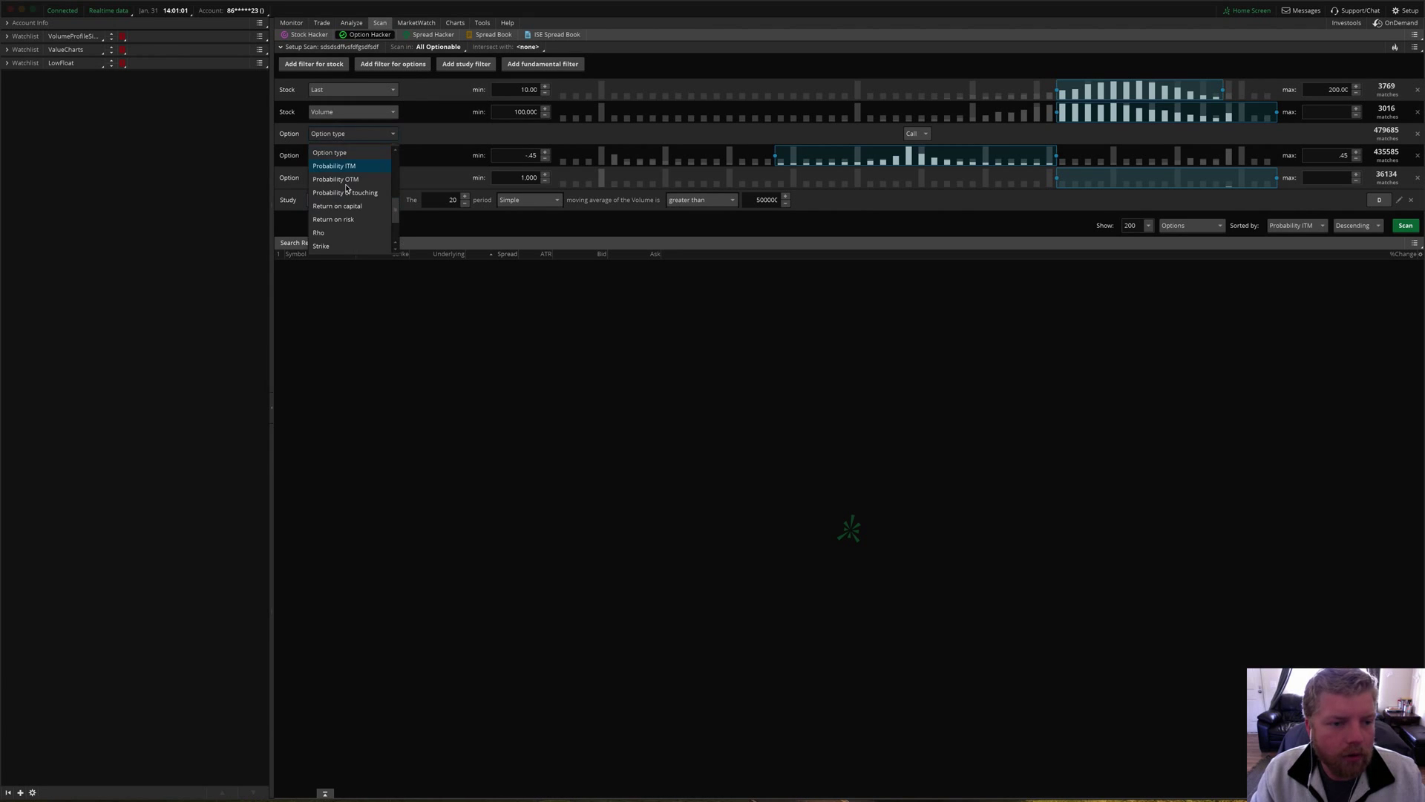
scroll(346, 191, "down", 5)
scroll(346, 192, "up", 8)
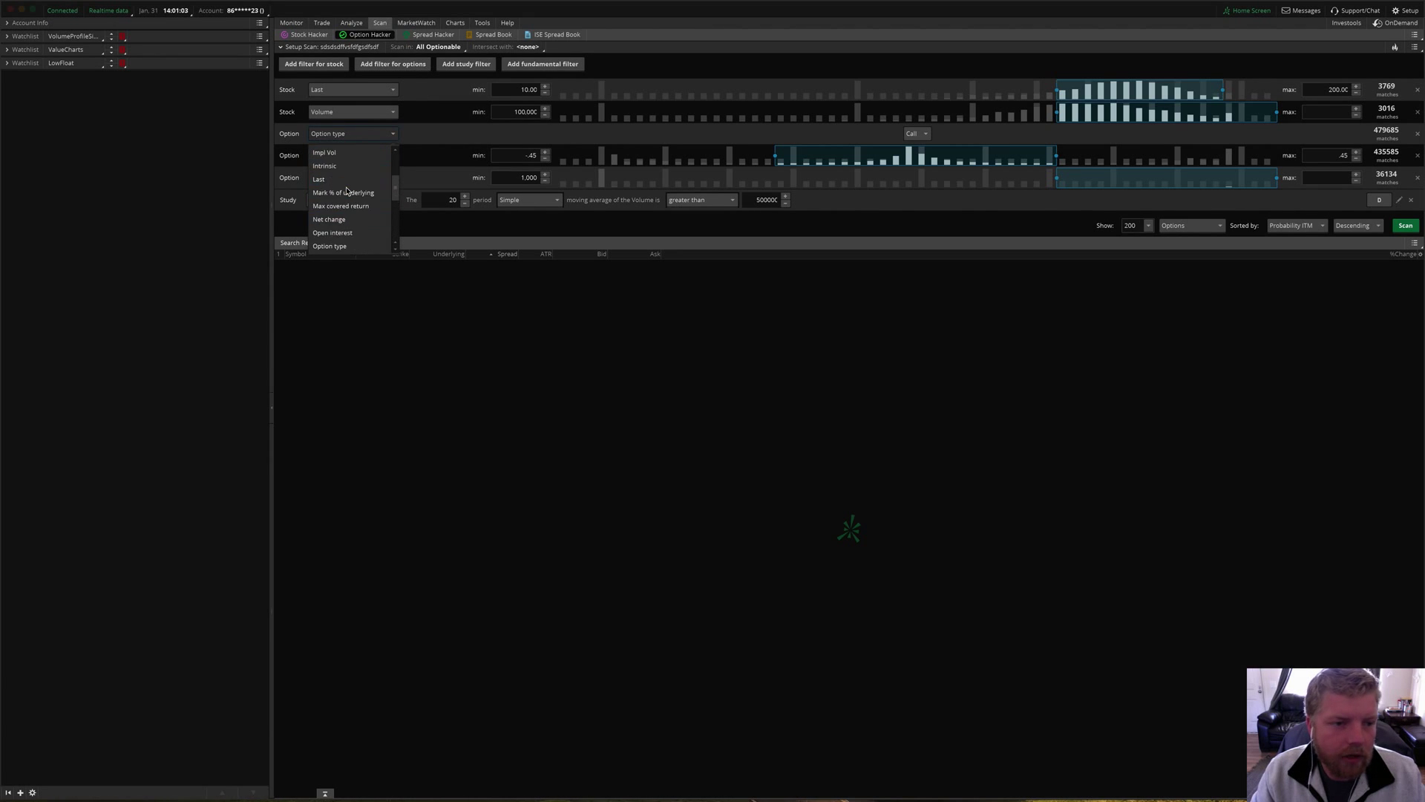
scroll(347, 192, "down", 3)
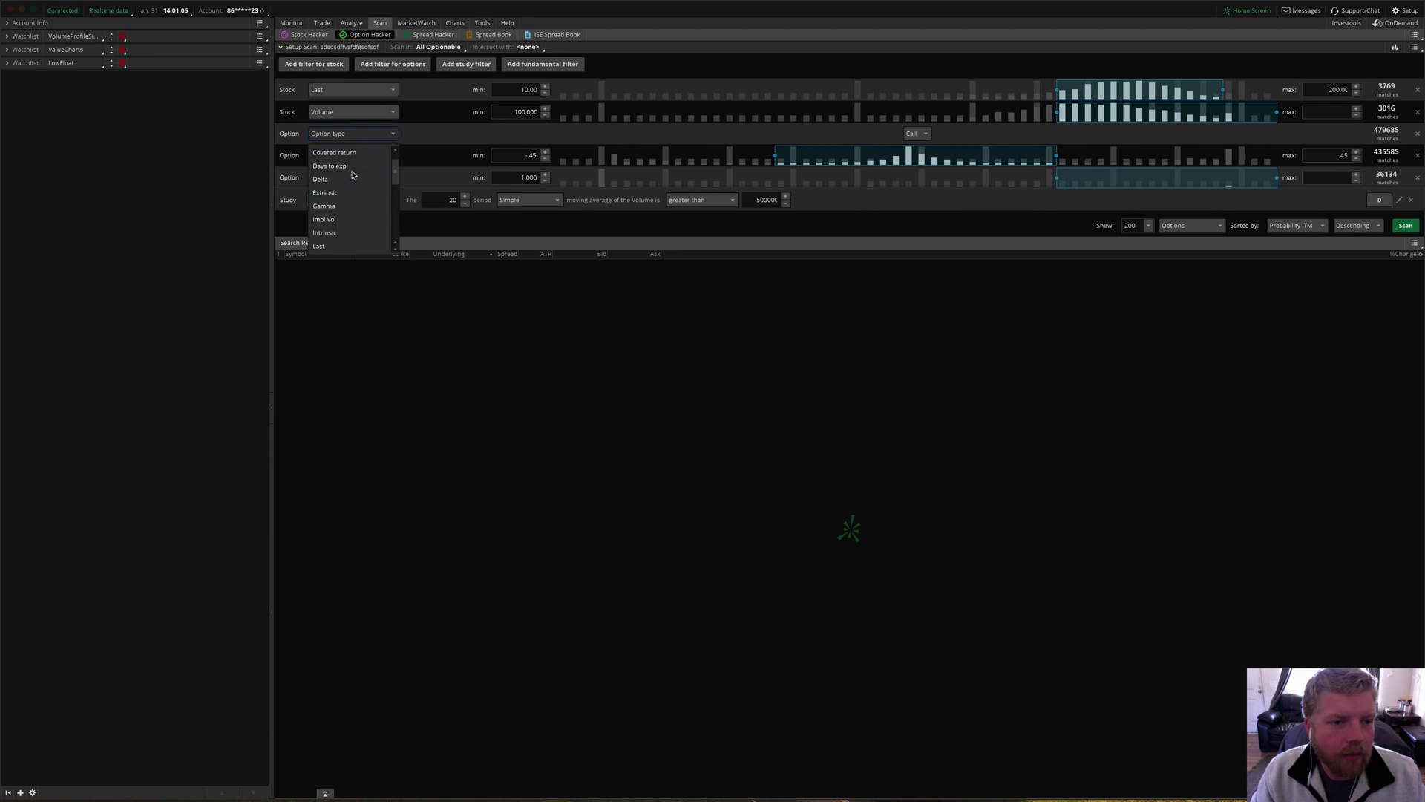
left_click(434, 375)
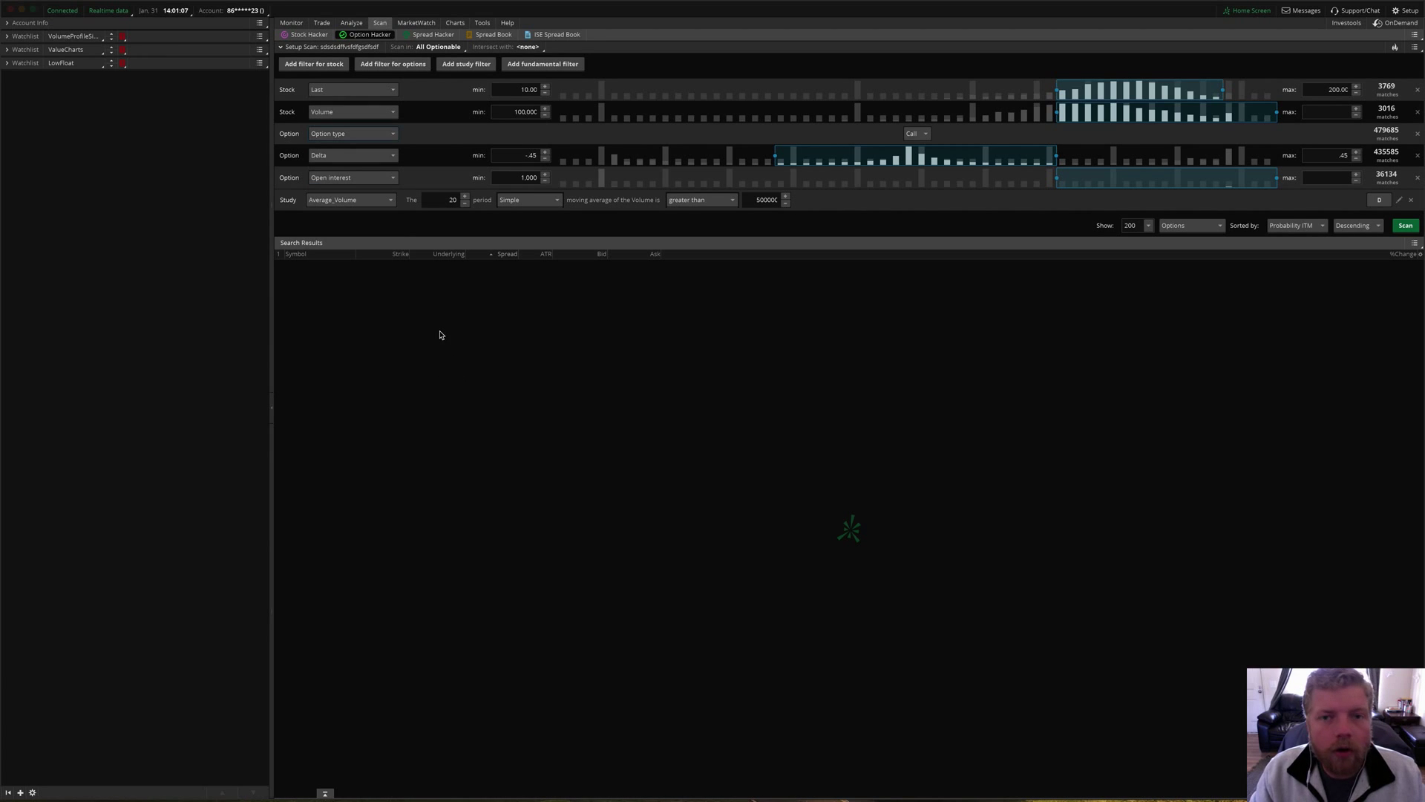